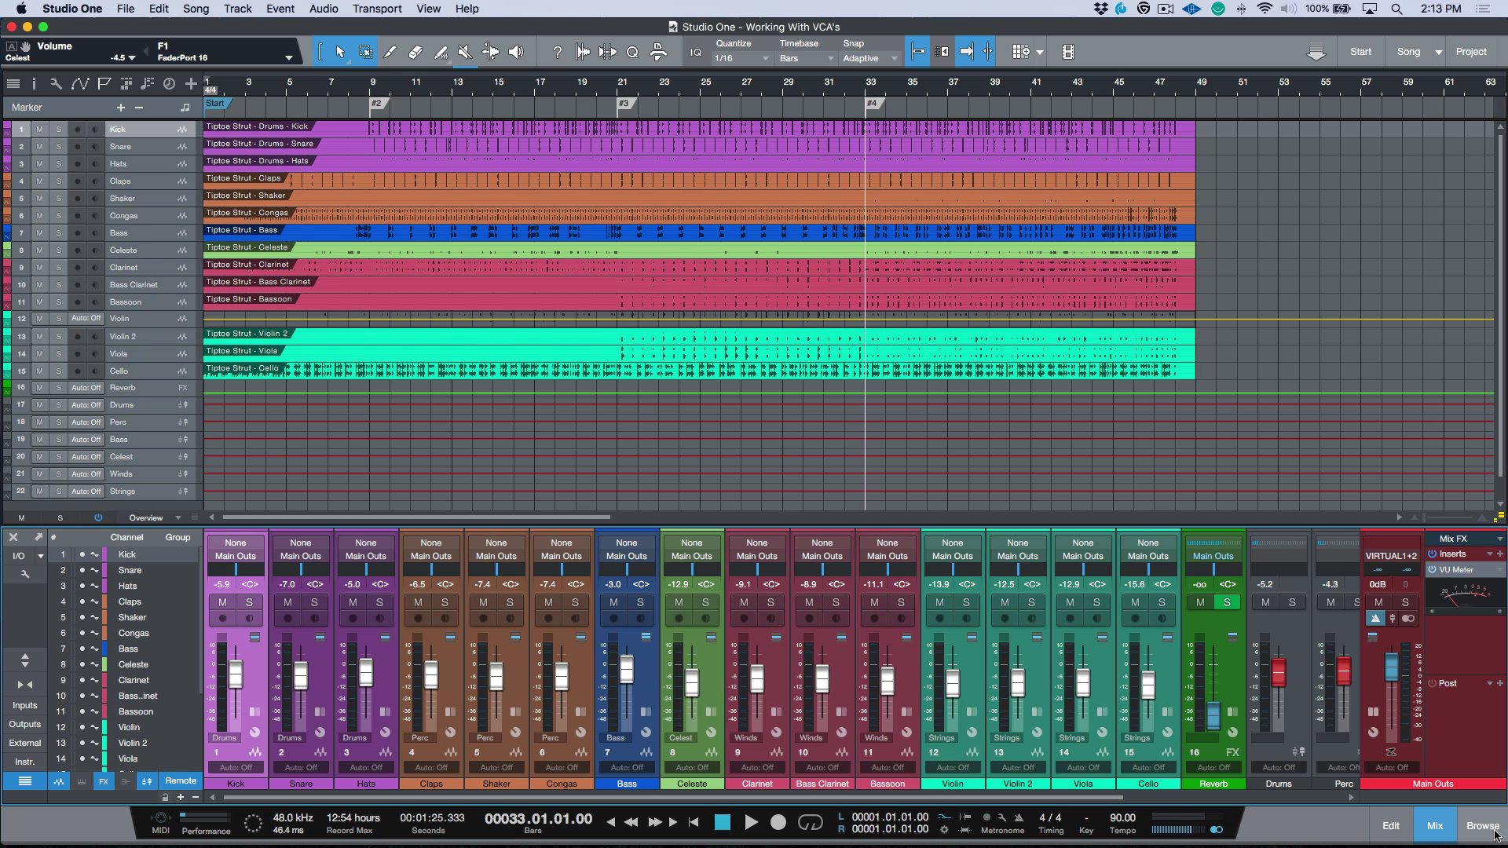
Play the song, check levels on the Main Outs VU Meter, then stop back at bar 33.
{"action": "key", "text": "space"}
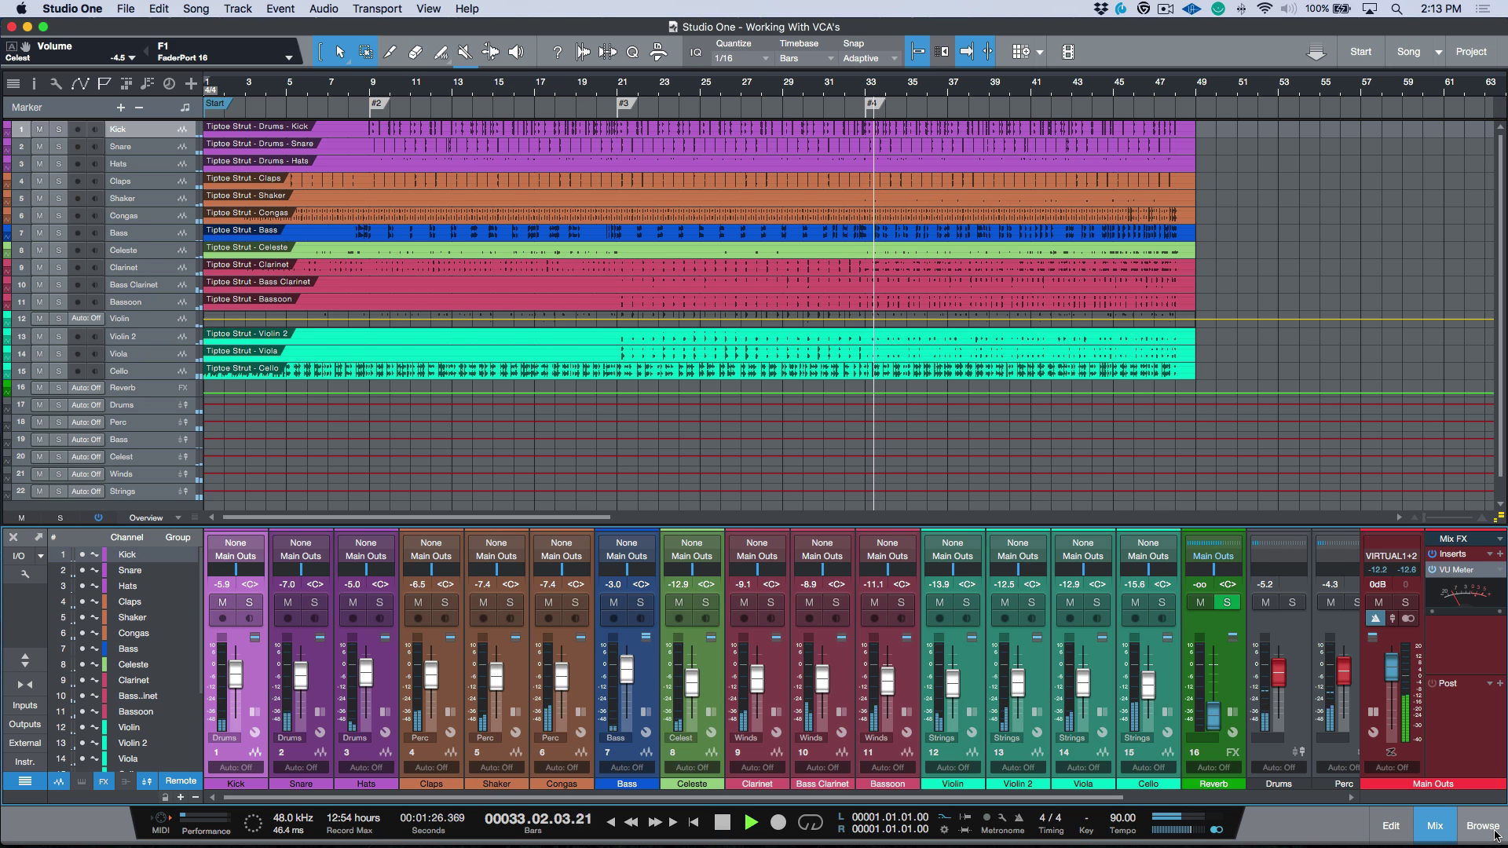
{"action": "mouse_move", "coordinate": [1495, 846]}
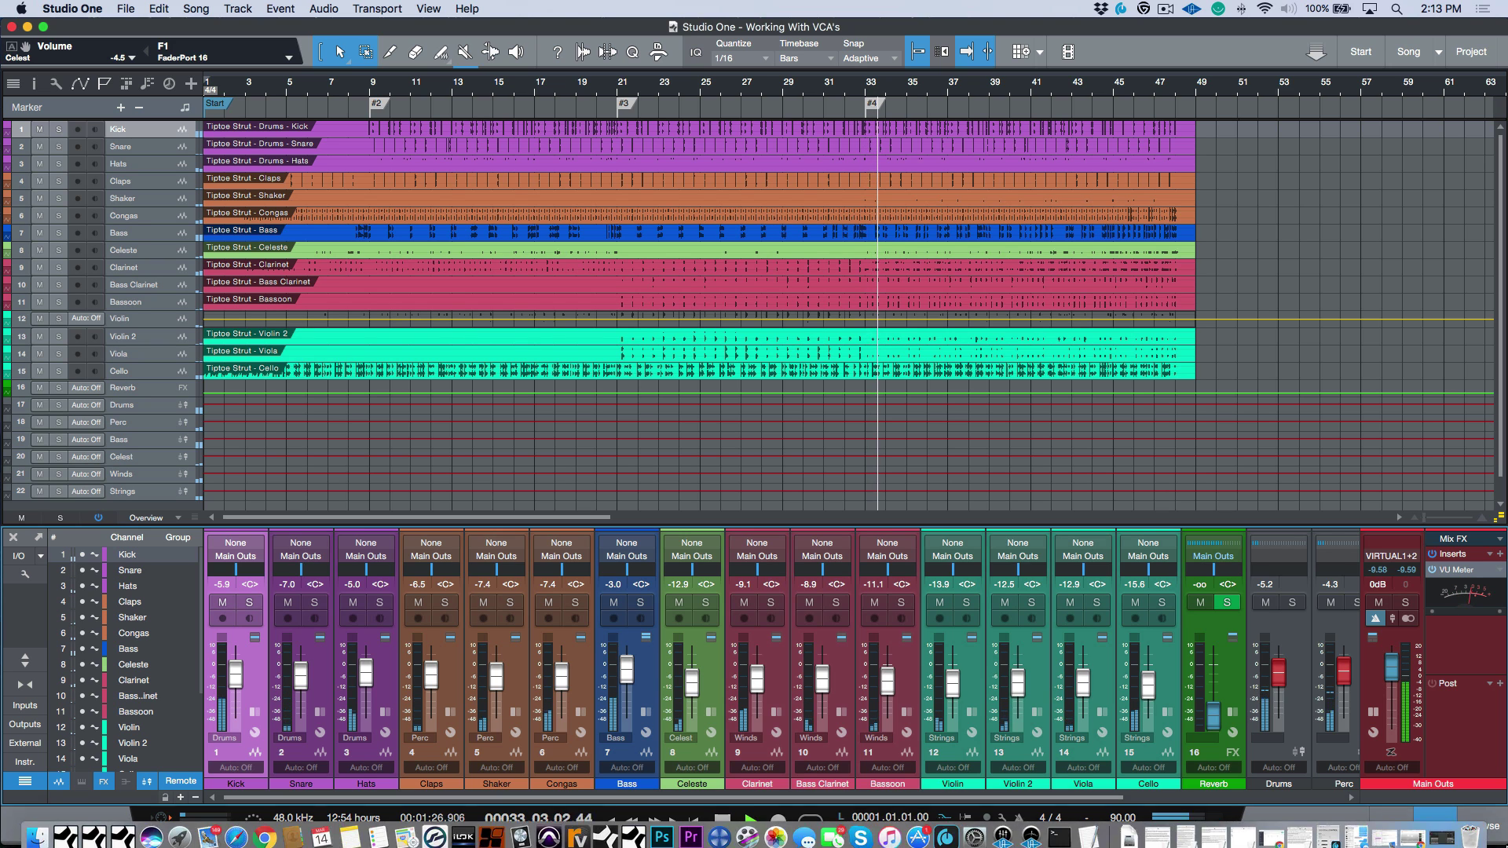
{"action": "left_click", "coordinate": [1457, 570]}
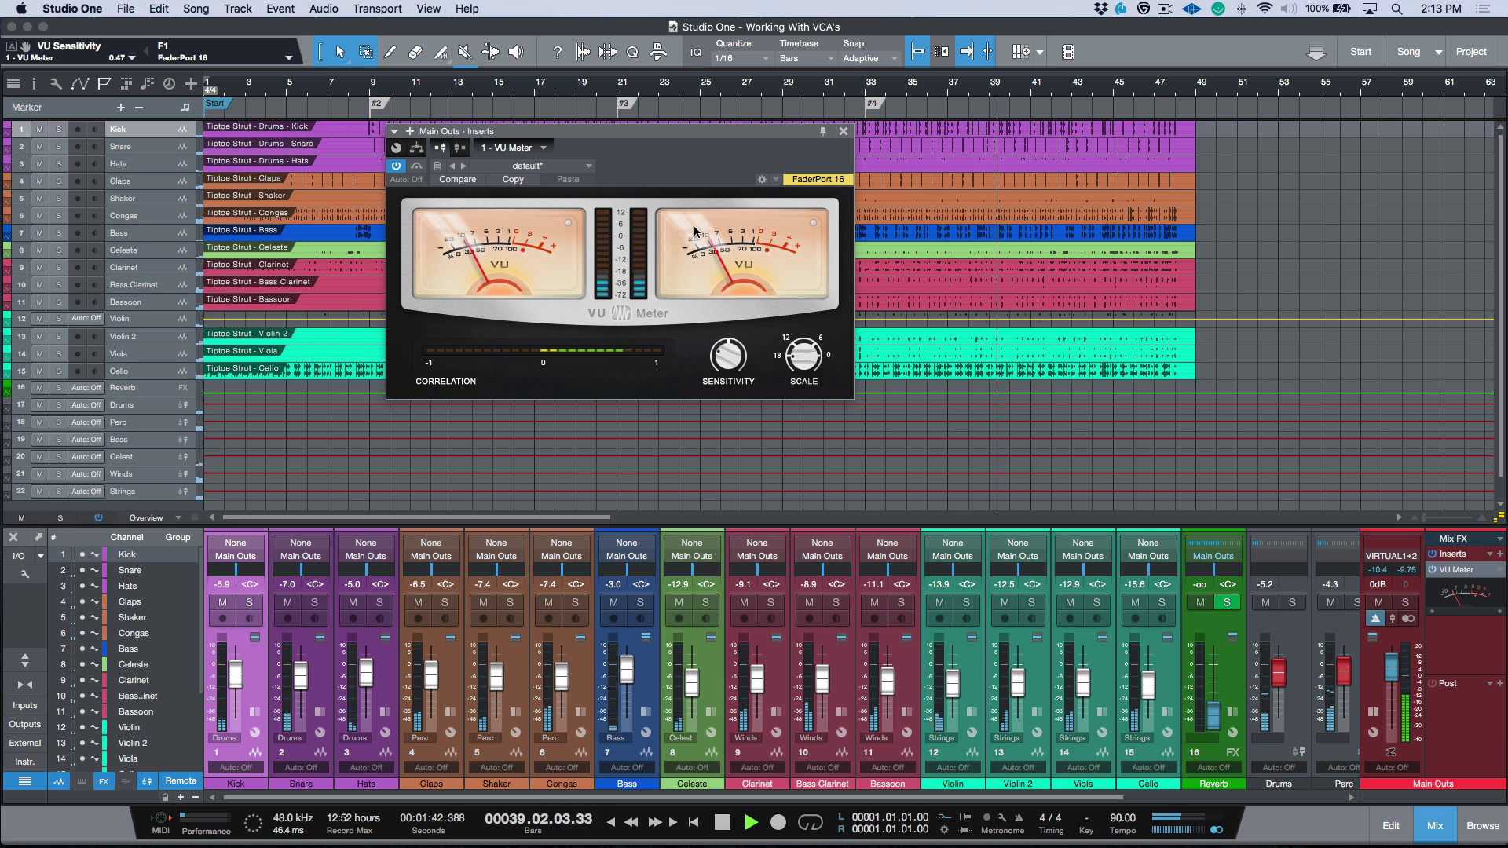
{"action": "left_click", "coordinate": [844, 131]}
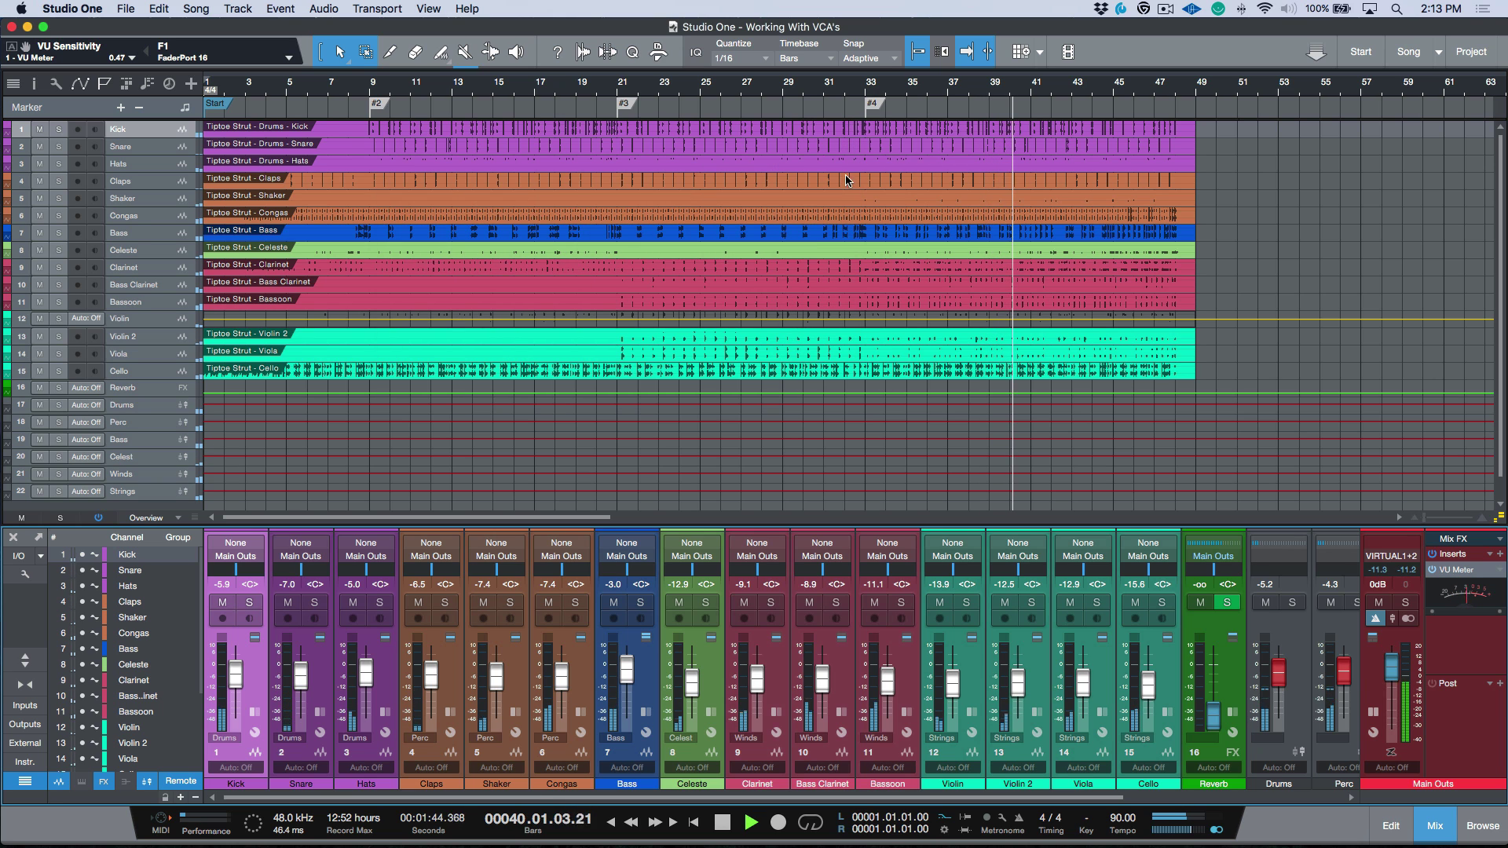
{"action": "key", "text": "space"}
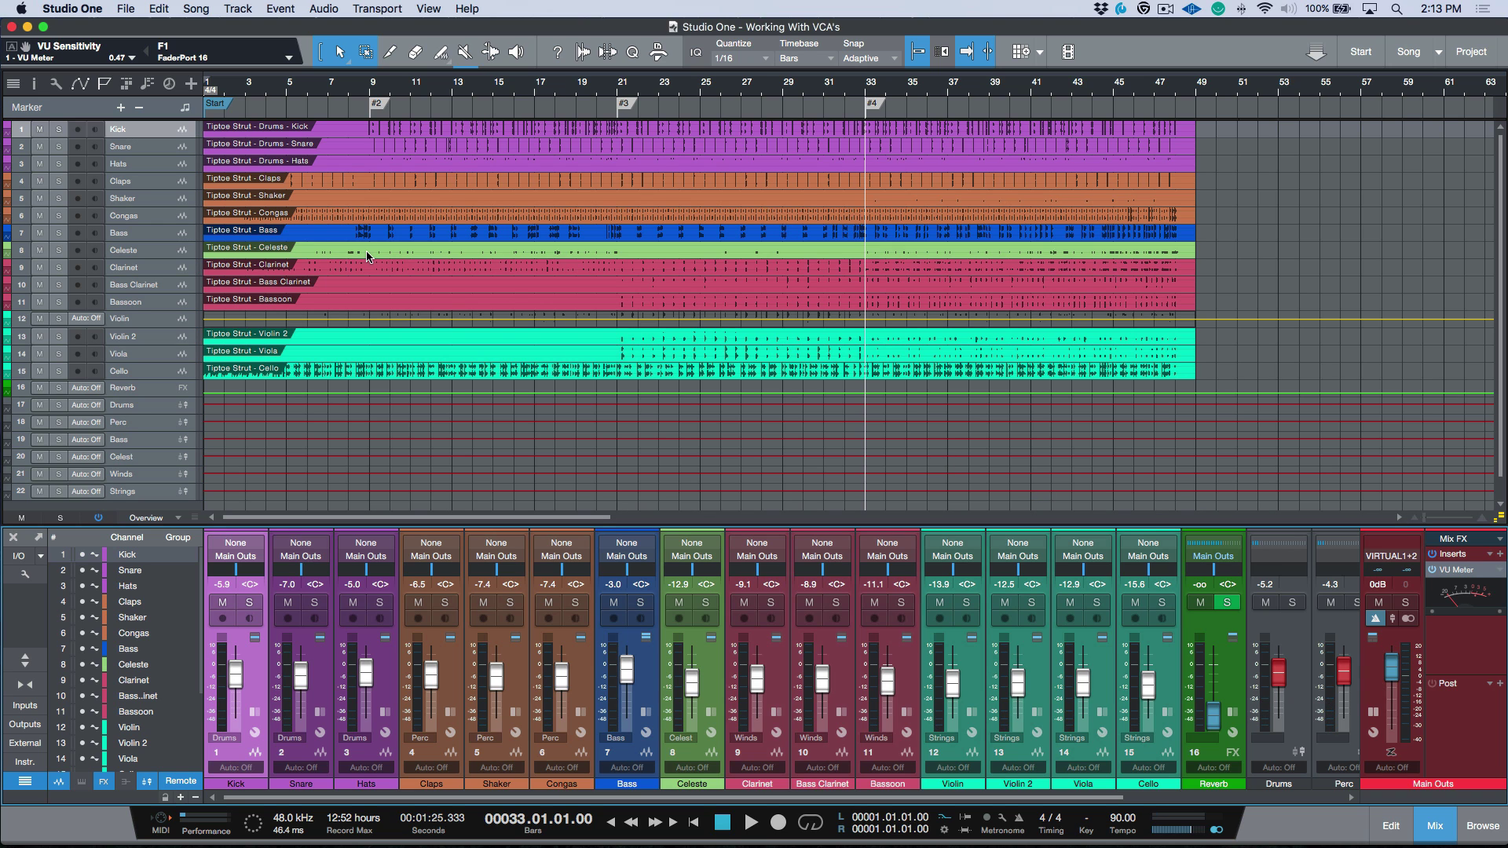
Show the volume automation lanes on the Kick, Snare and Hats tracks.
{"action": "scroll", "coordinate": [367, 255], "scroll_direction": "up", "scroll_amount": 3}
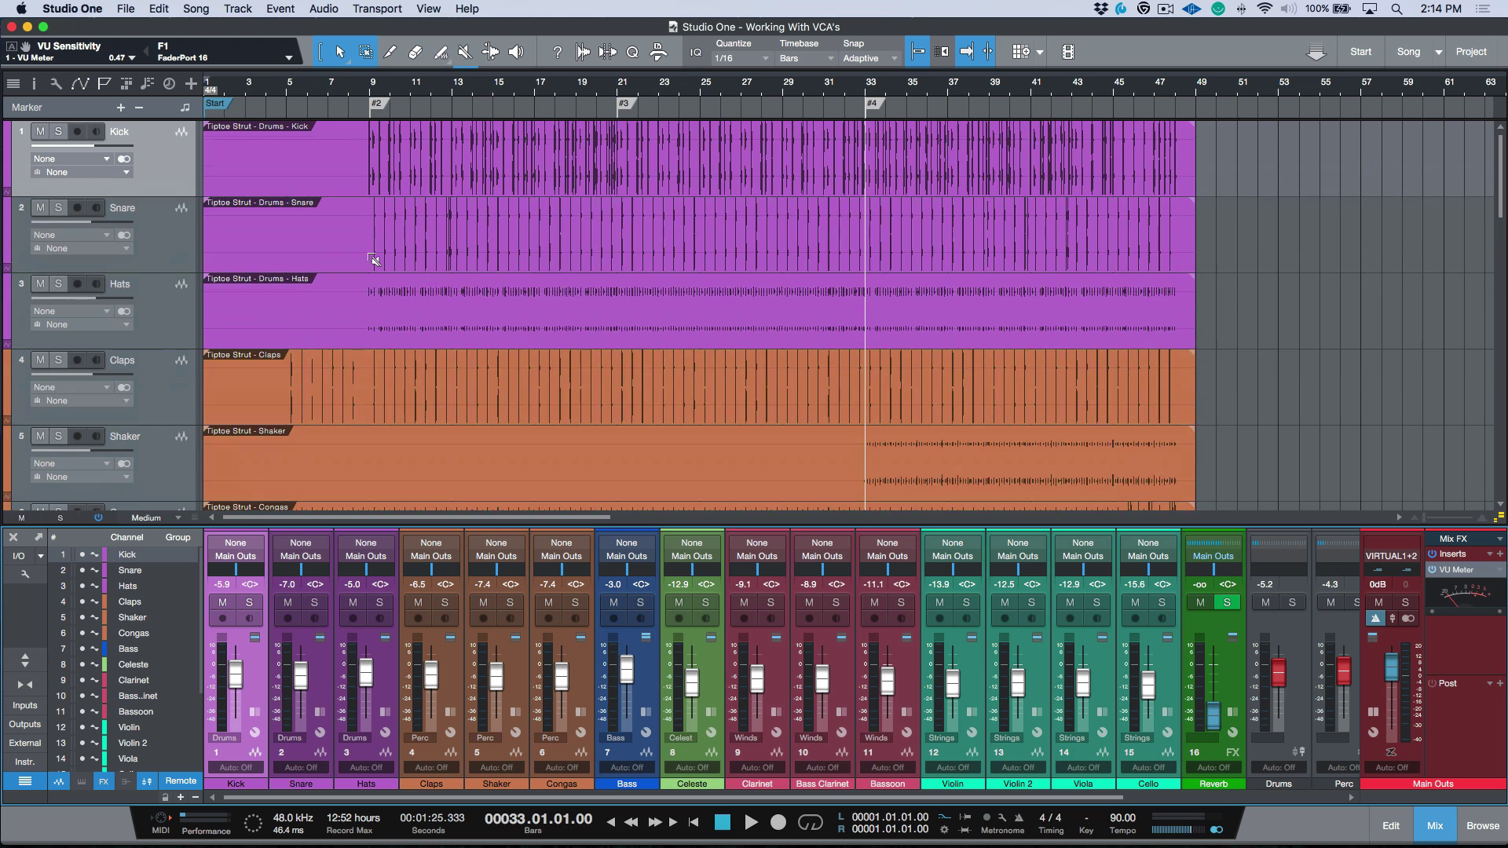
{"action": "key", "text": "a"}
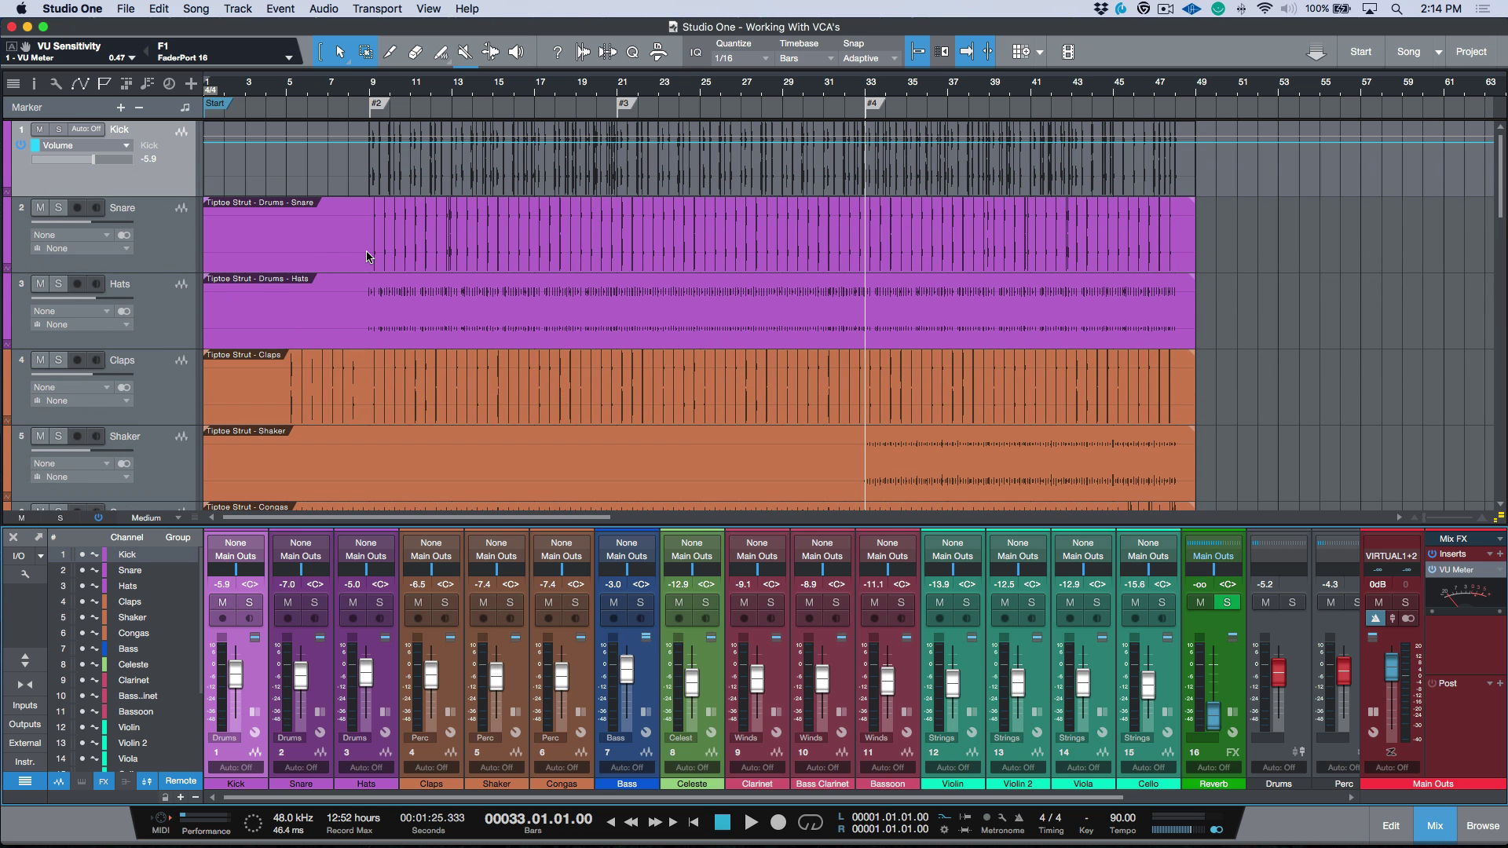
{"action": "key", "text": "Down"}
{"action": "key", "text": "a"}
{"action": "key", "text": "Down"}
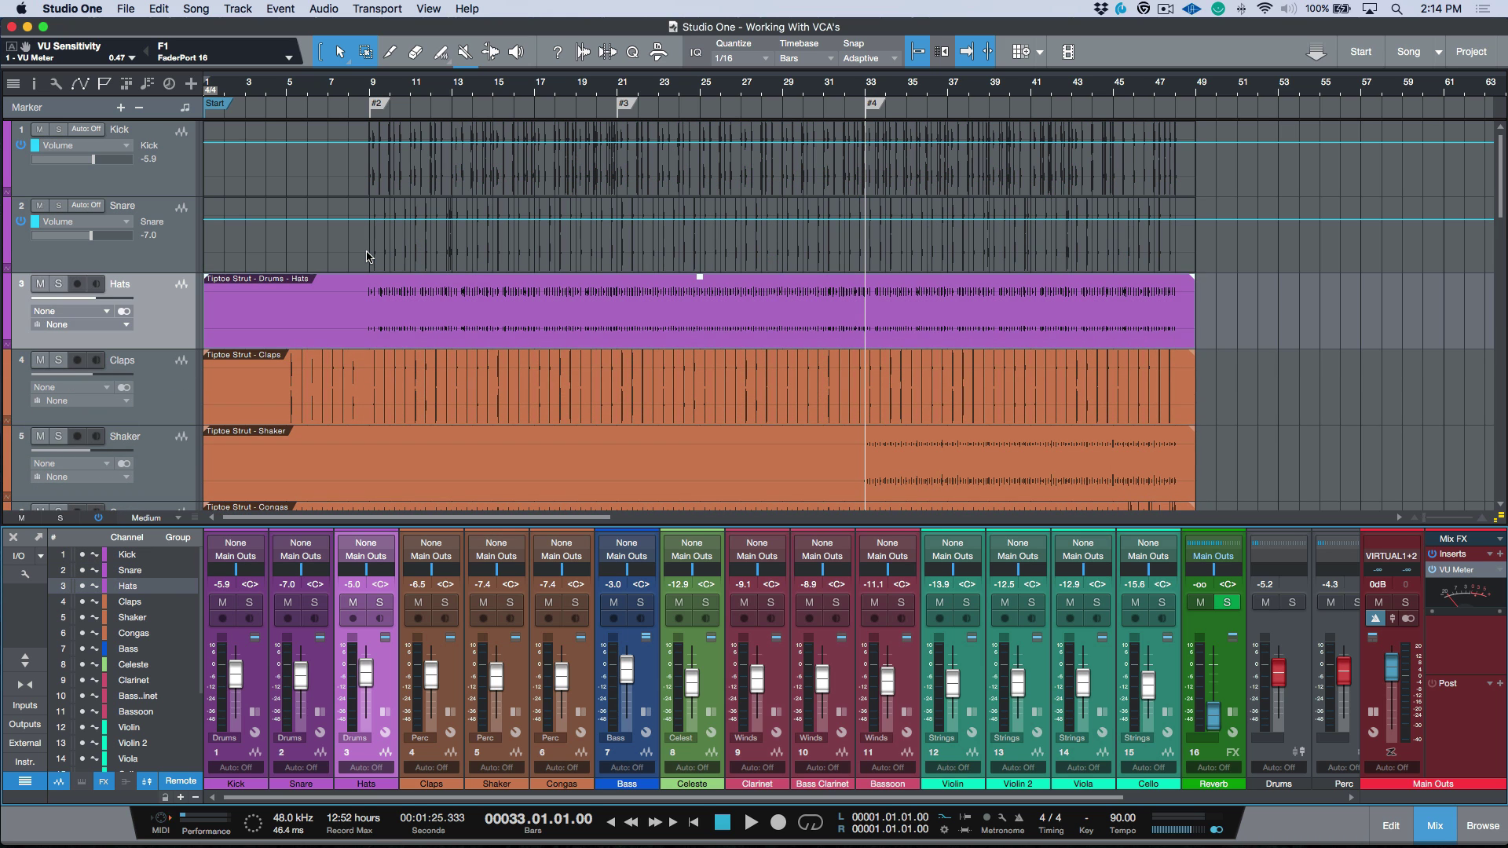
{"action": "key", "text": "a"}
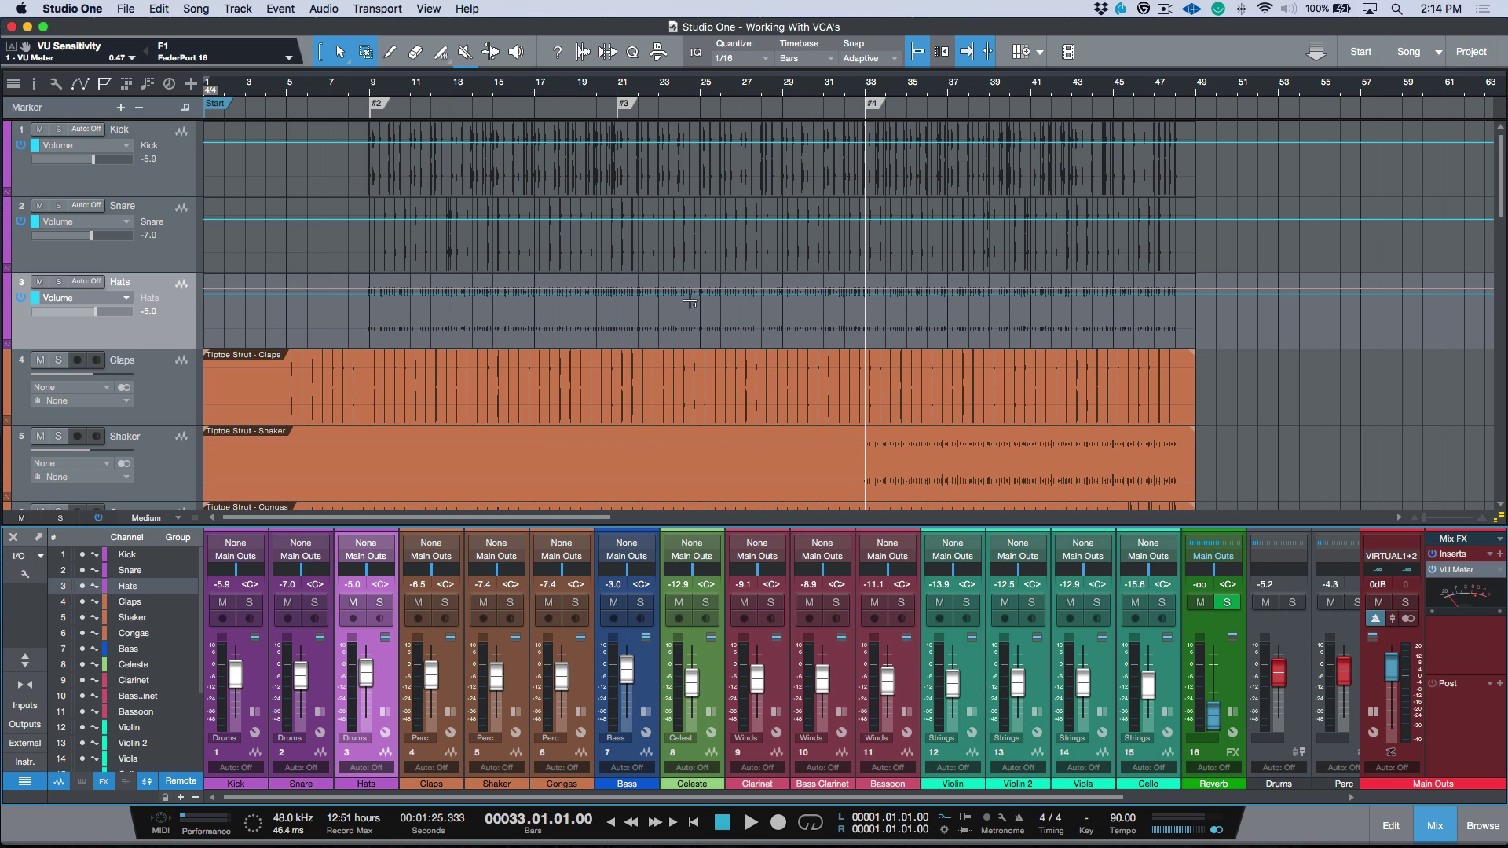
Zoom into bars 21–37 of the Hats lane, then hide automation and fit all 22 tracks.
{"action": "left_click_drag", "start_coordinate": [628, 301], "coordinate": [956, 320]}
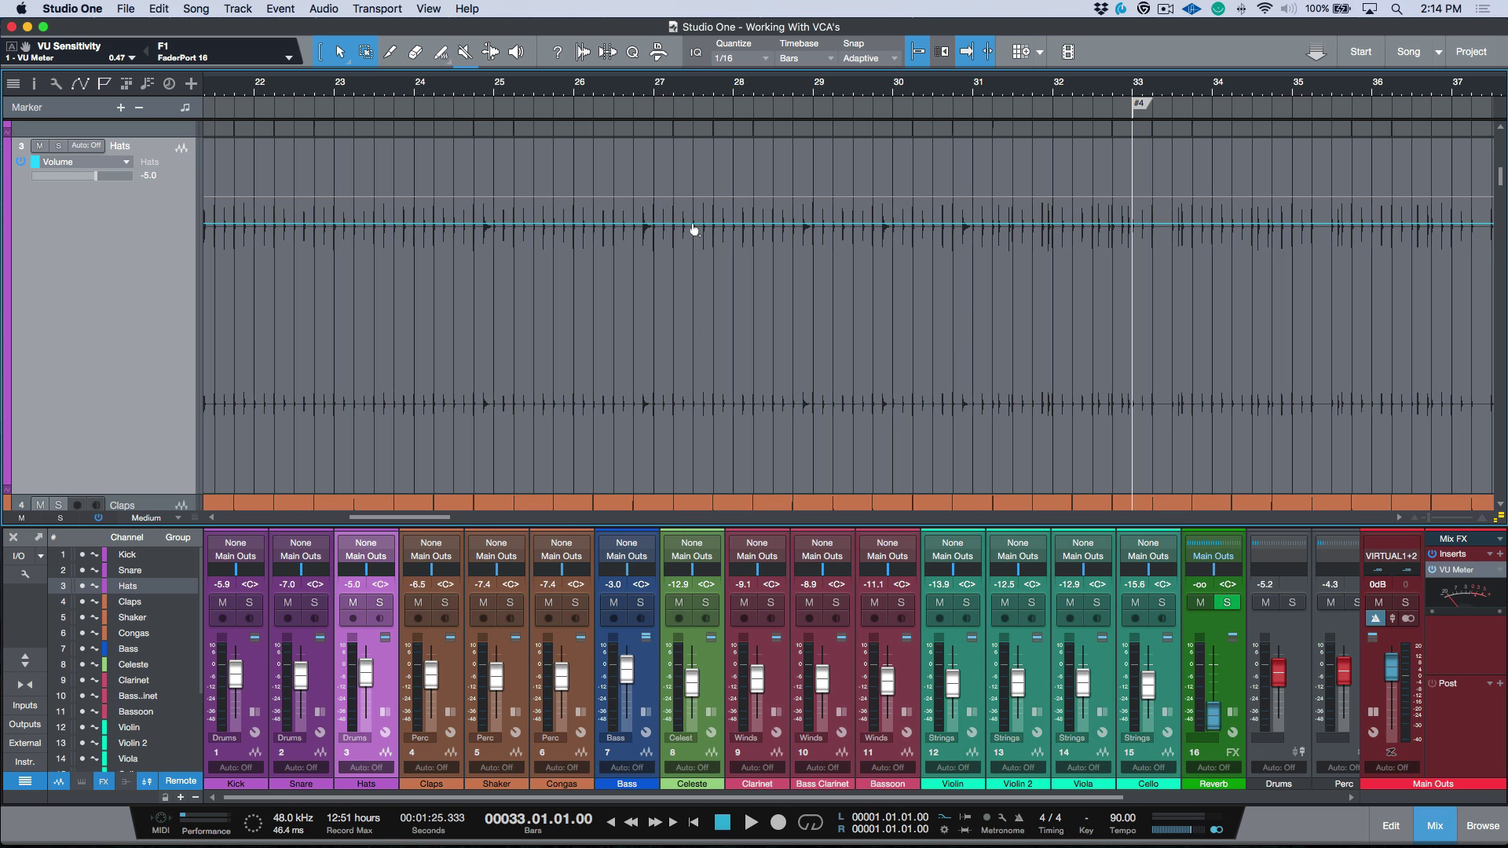
{"action": "key", "text": "z"}
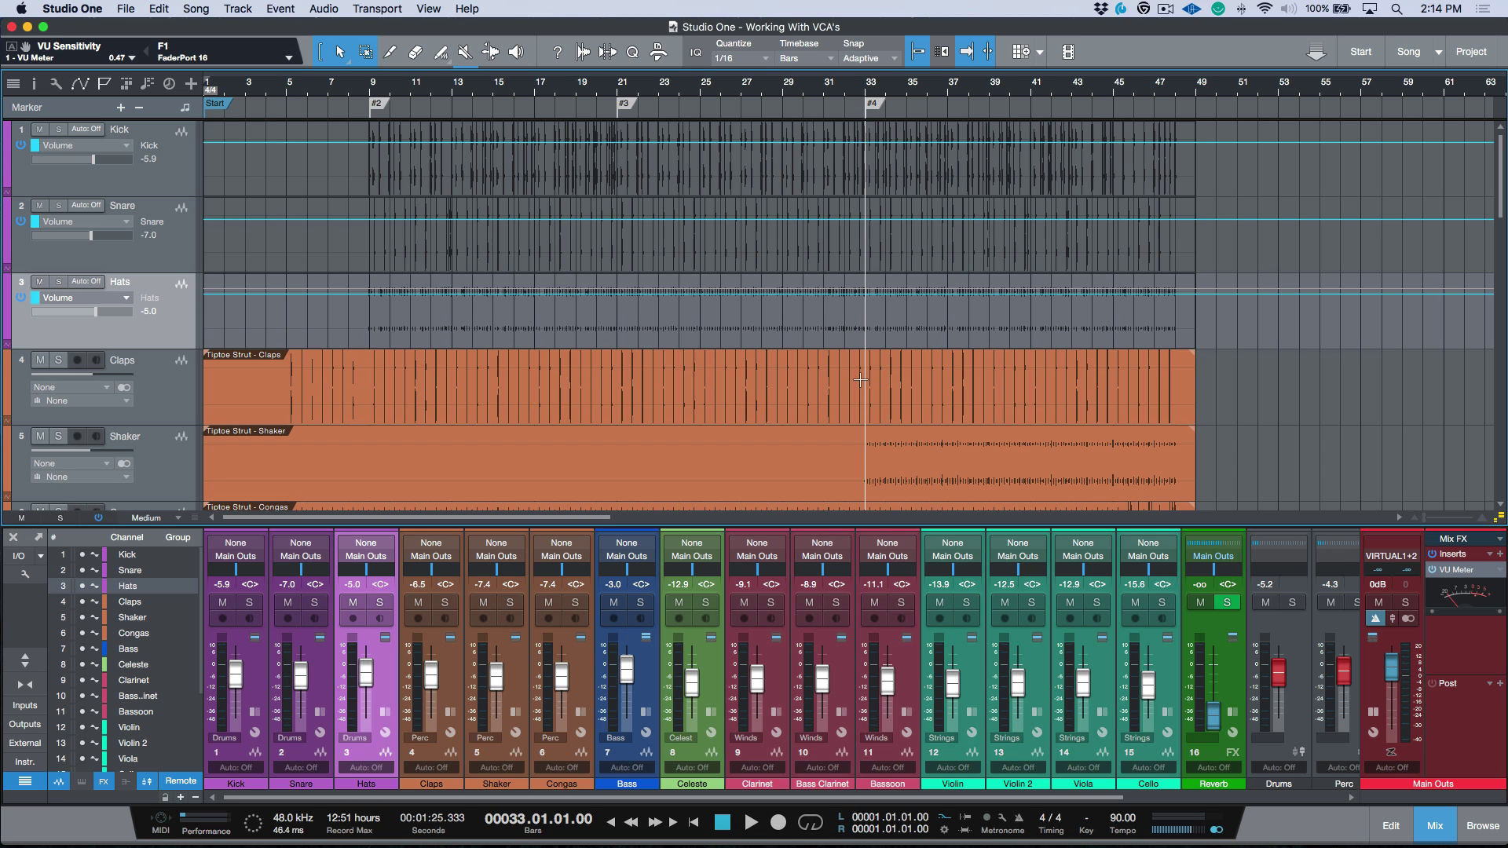
{"action": "key", "text": "a"}
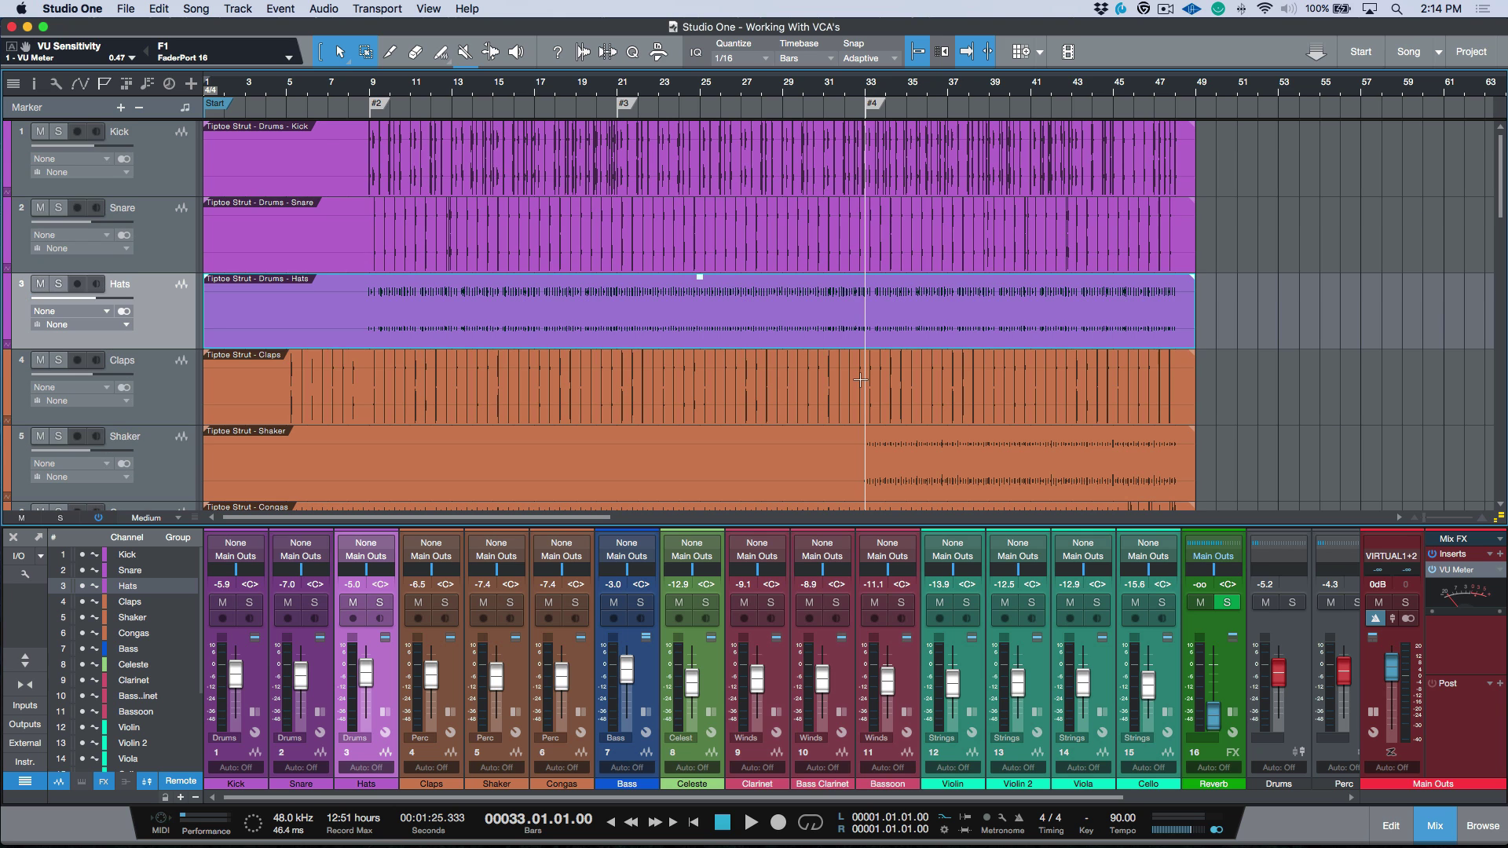
{"action": "key", "text": "z"}
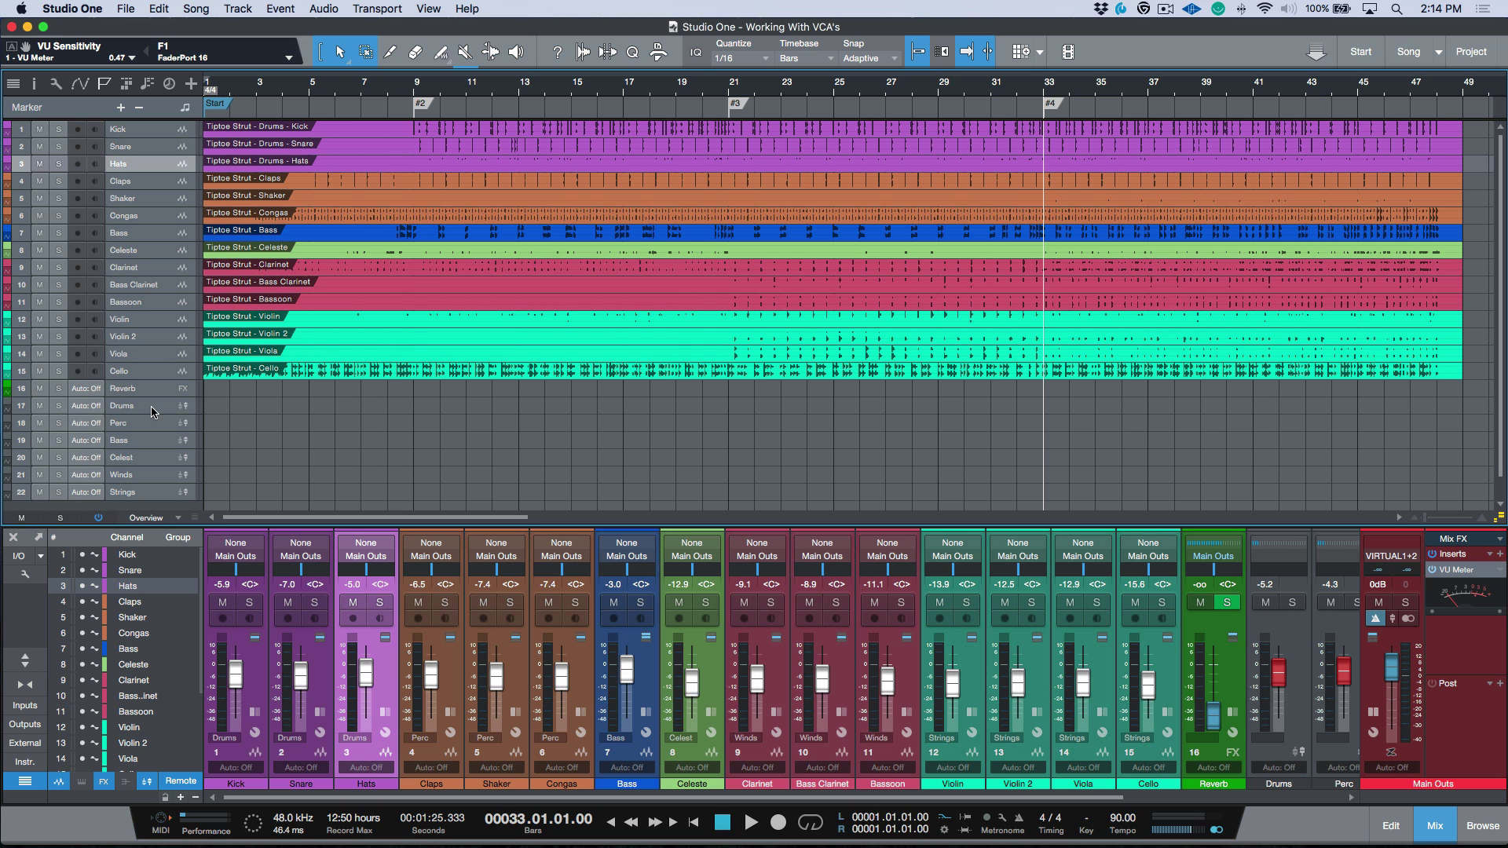
Select the Reverb track, move down to the Strings VCA, then select the Drums and Strings VCA channels.
{"action": "key", "text": "Up"}
{"action": "key", "text": "Up"}
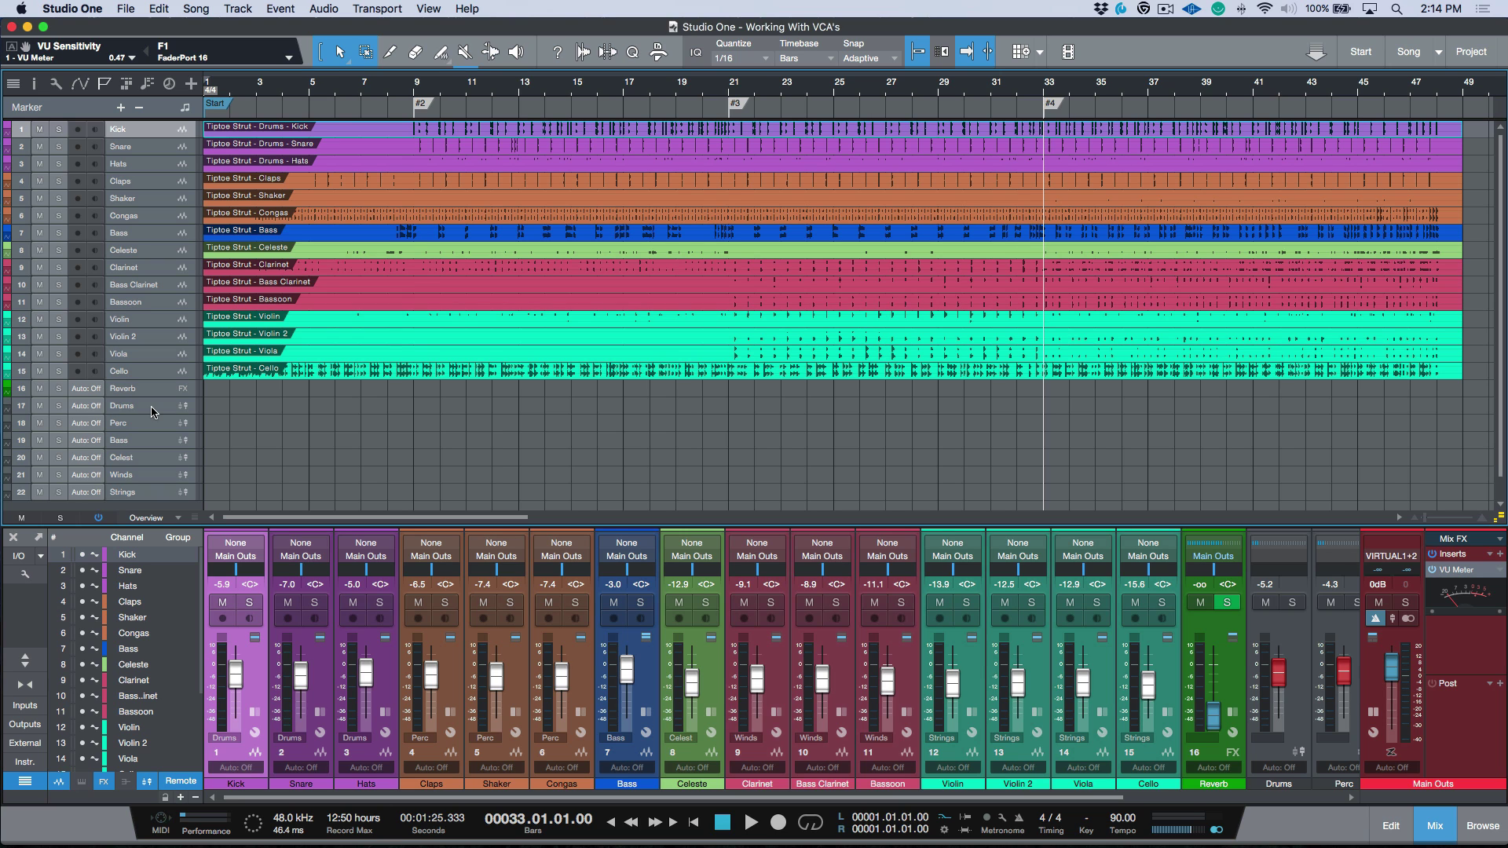
{"action": "left_click", "coordinate": [157, 392]}
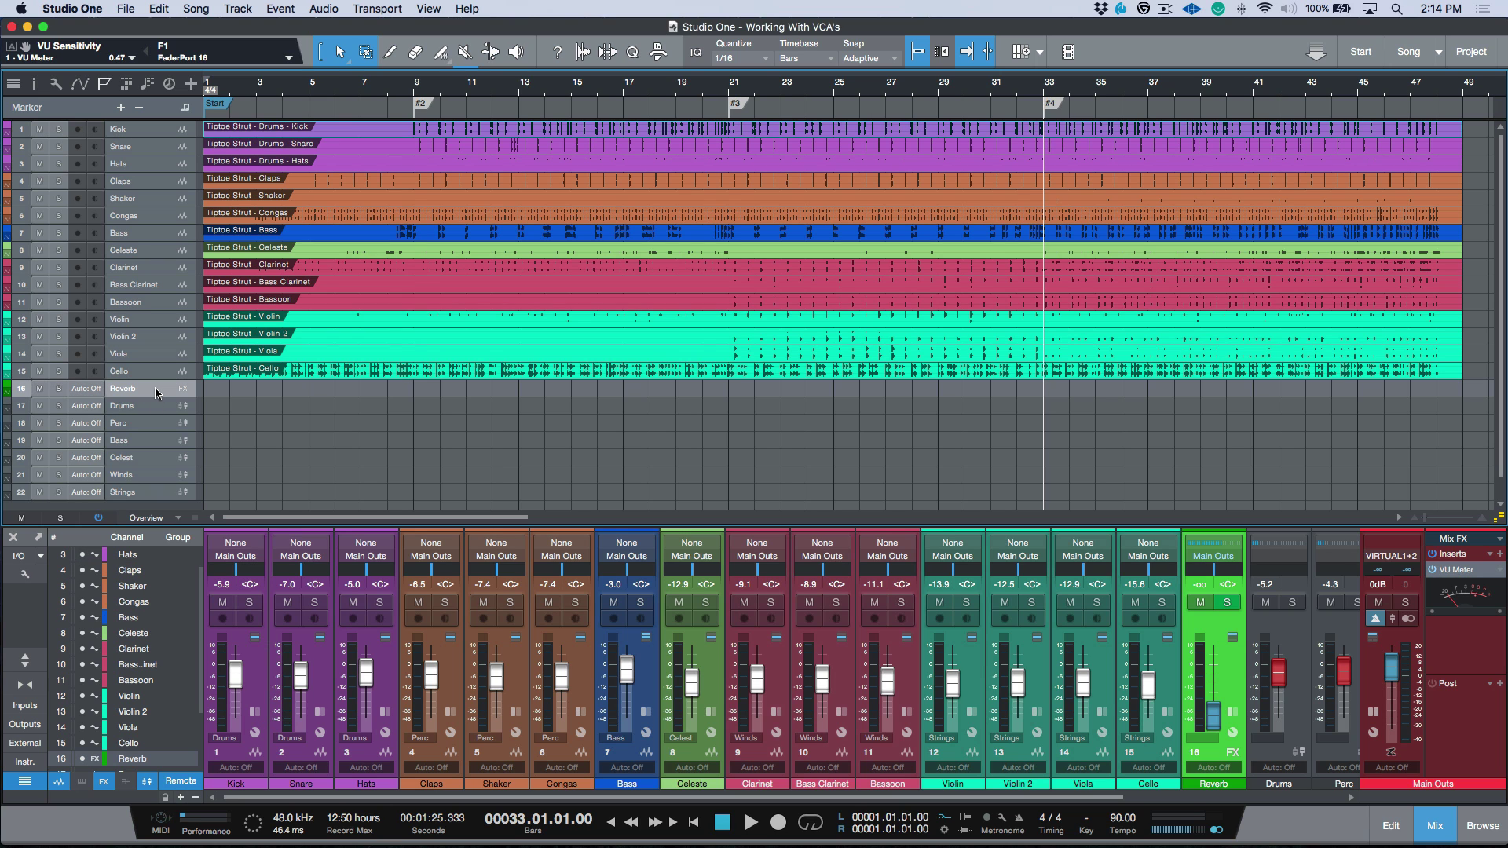
{"action": "key", "text": "Down"}
{"action": "key", "text": "Down"}
{"action": "key", "text": "Down"}
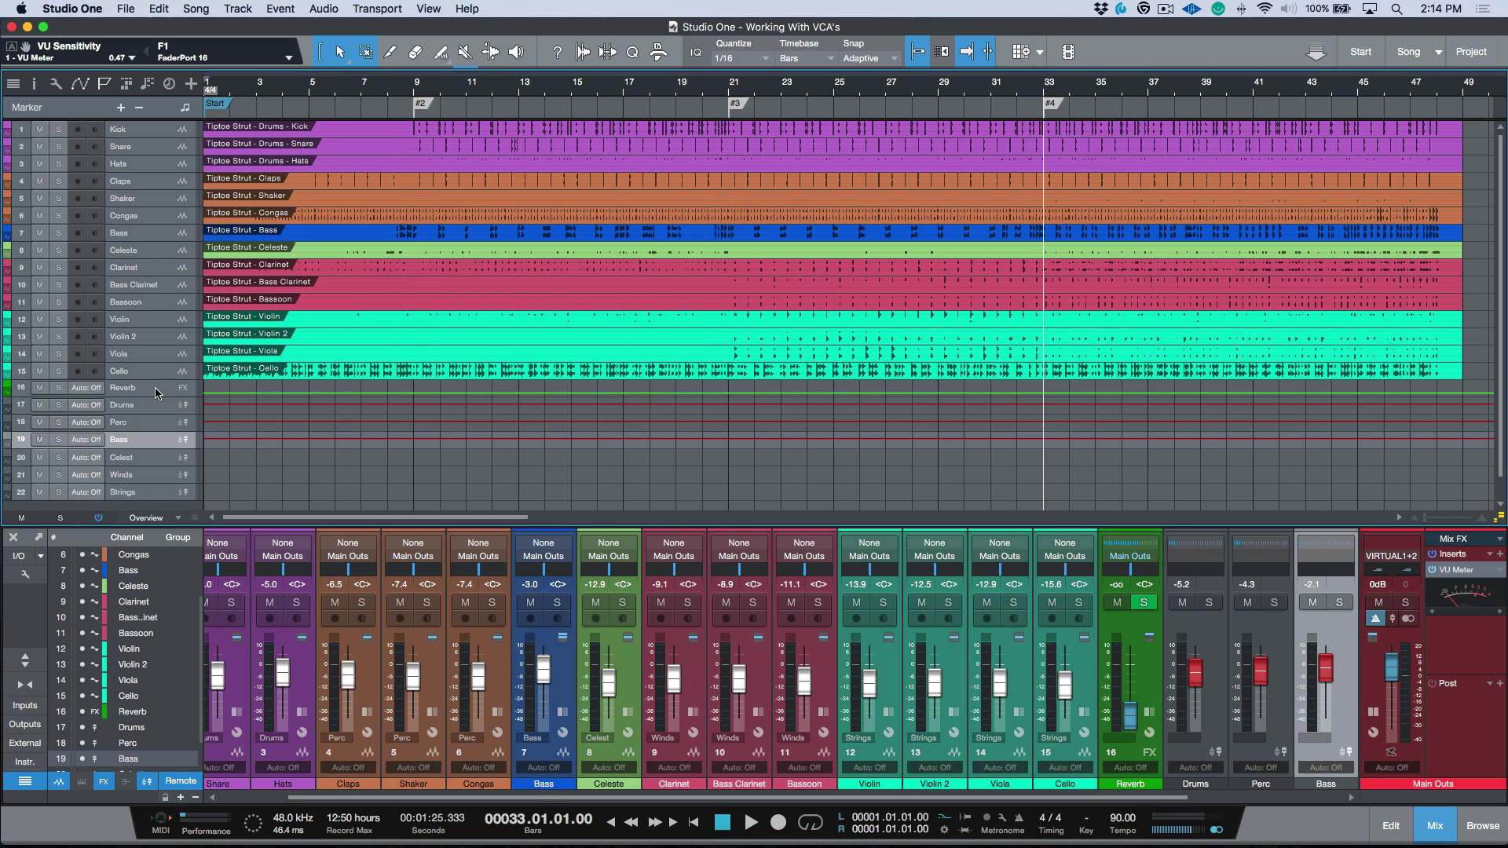
{"action": "key", "text": "Down"}
{"action": "key", "text": "Down"}
{"action": "key", "text": "Down"}
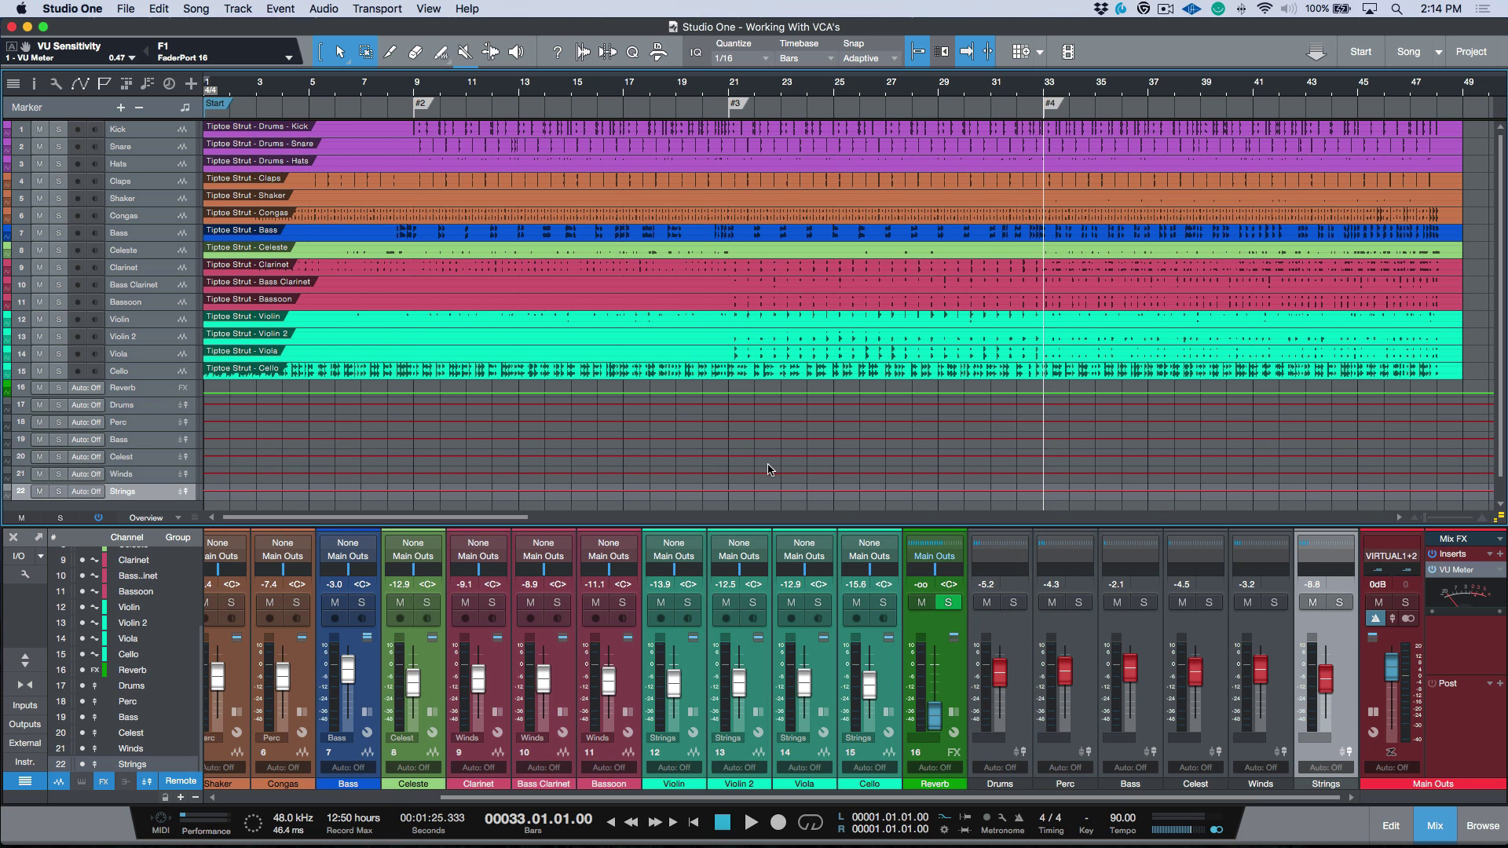
{"action": "scroll", "coordinate": [645, 641], "scroll_direction": "left", "scroll_amount": 5}
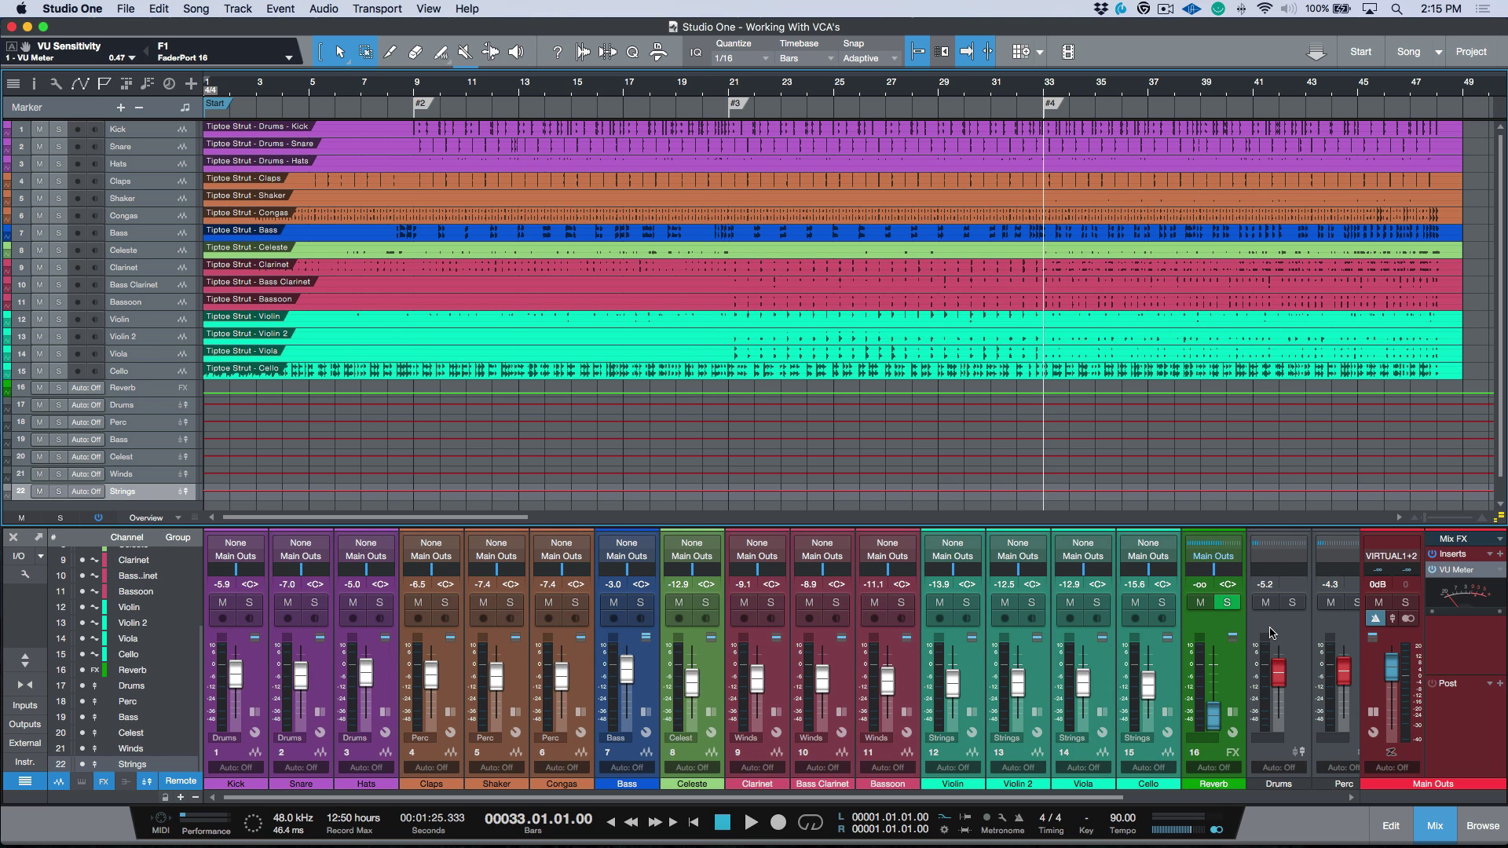
{"action": "scroll", "coordinate": [1273, 634], "scroll_direction": "right", "scroll_amount": 5}
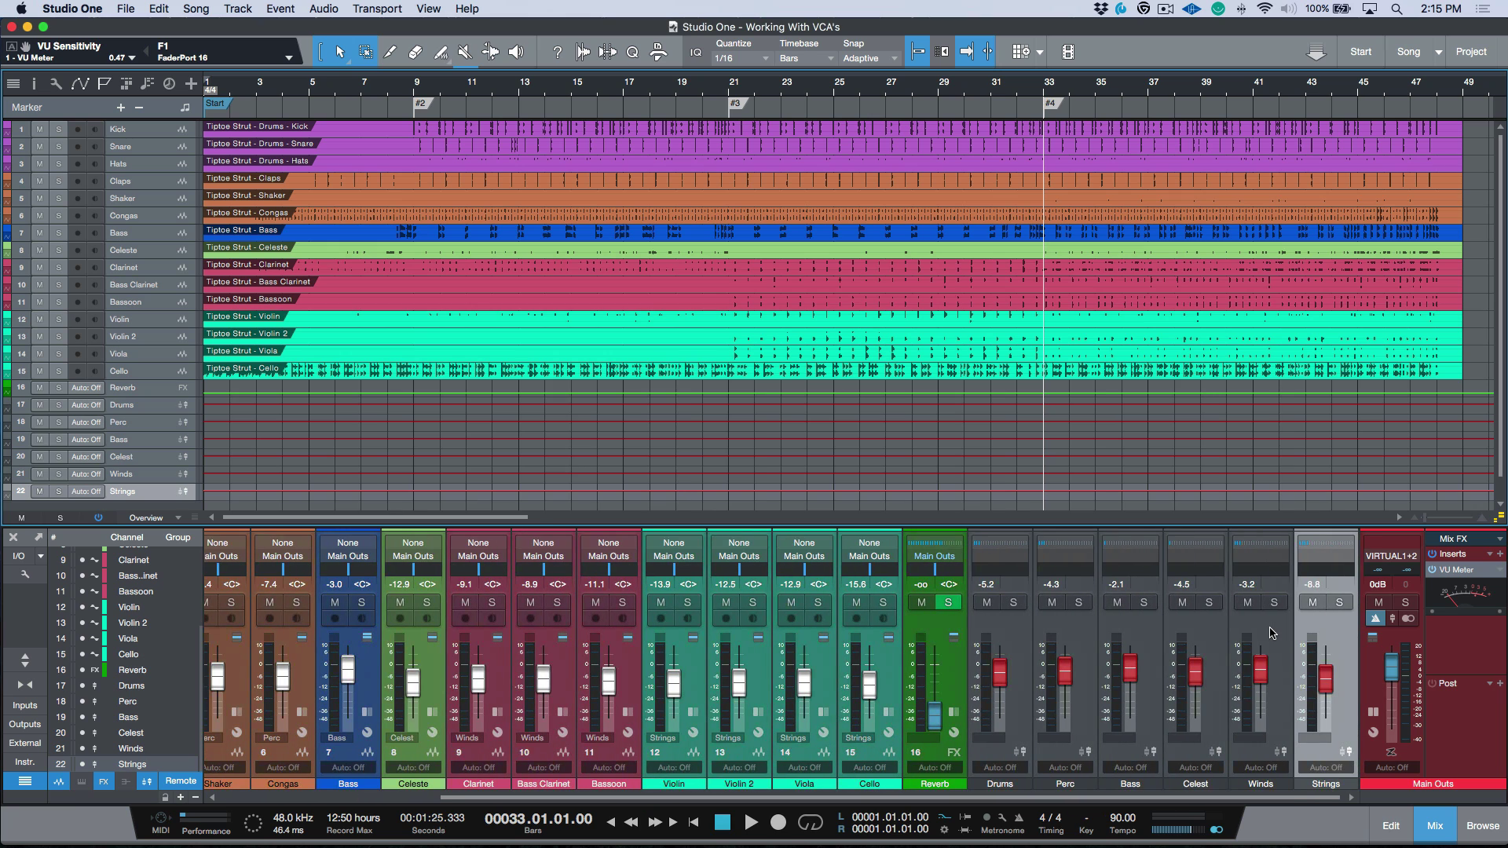
{"action": "left_click", "coordinate": [1014, 638]}
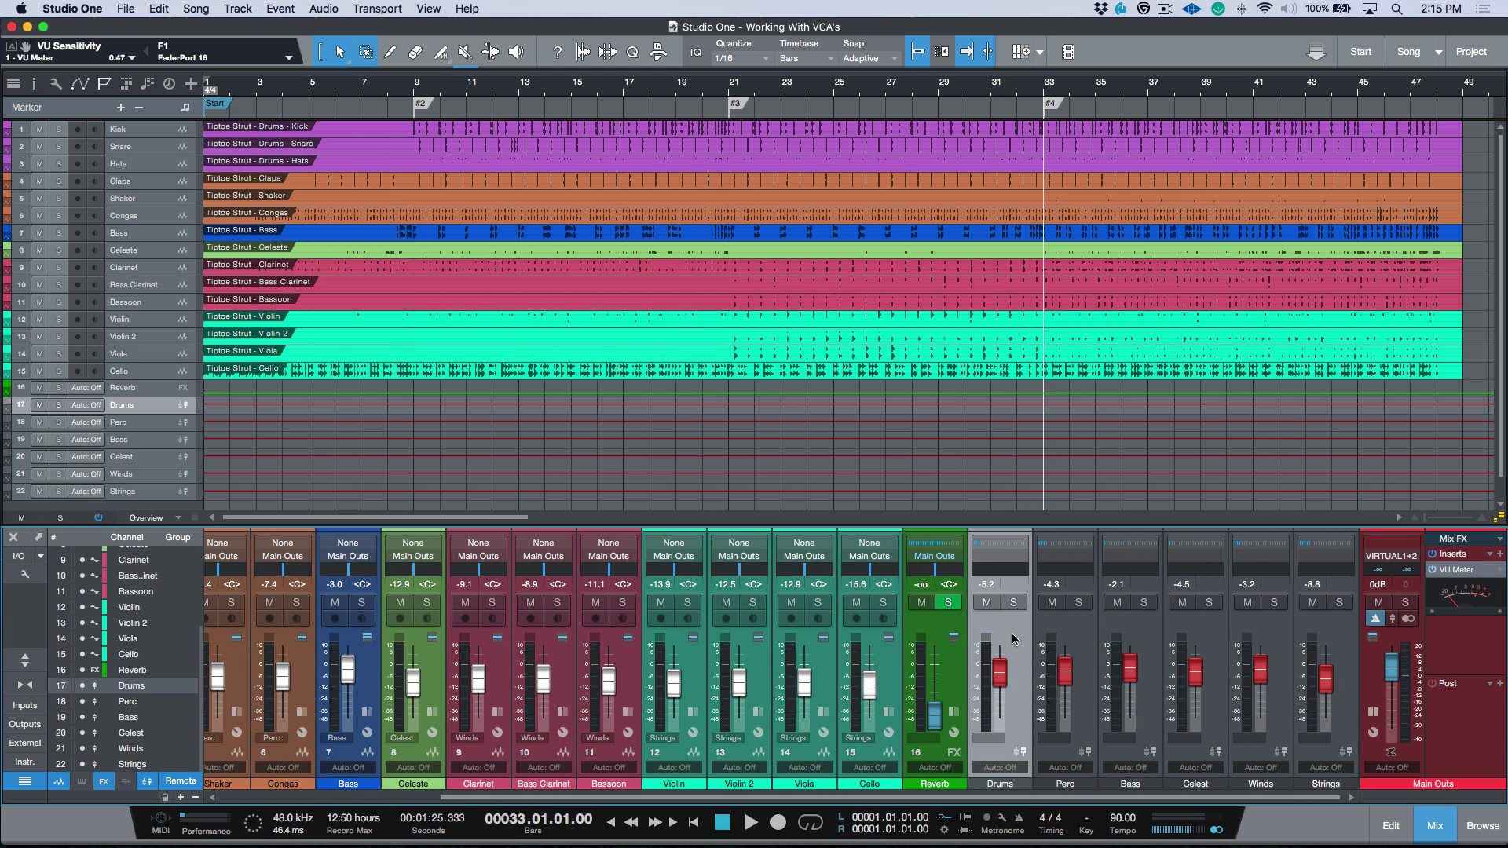
{"action": "left_click", "coordinate": [1350, 643]}
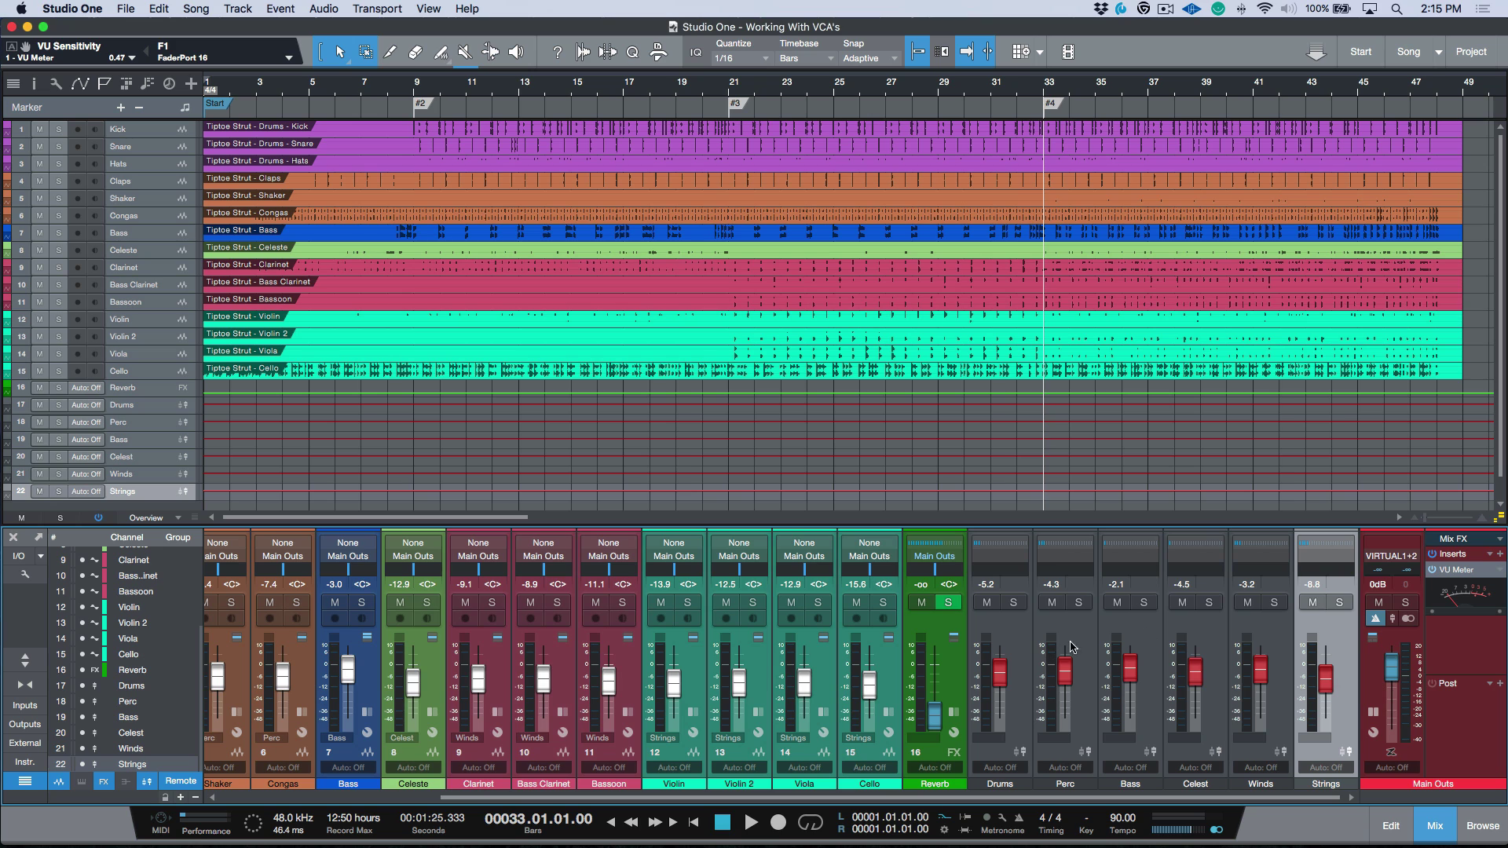
Show the Cello track's volume automation at an enlarged track height.
{"action": "right_click", "coordinate": [1338, 644]}
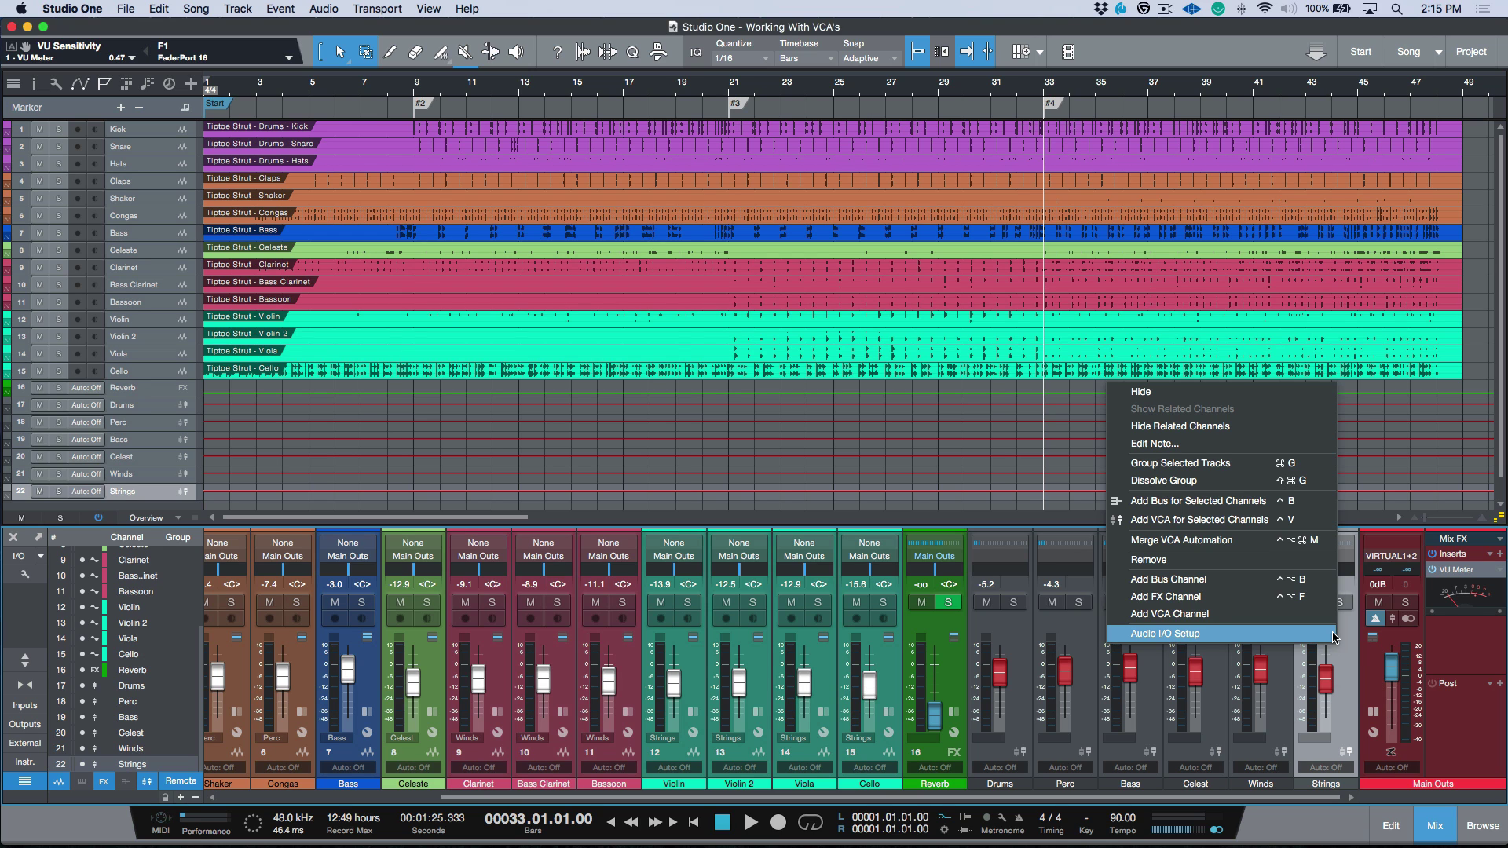
{"action": "key", "text": "Up"}
{"action": "key", "text": "Up"}
{"action": "key", "text": "Up"}
{"action": "key", "text": "Up"}
{"action": "key", "text": "Up"}
{"action": "key", "text": "Up"}
{"action": "key", "text": "Up"}
{"action": "key", "text": "Up"}
{"action": "key", "text": "Up"}
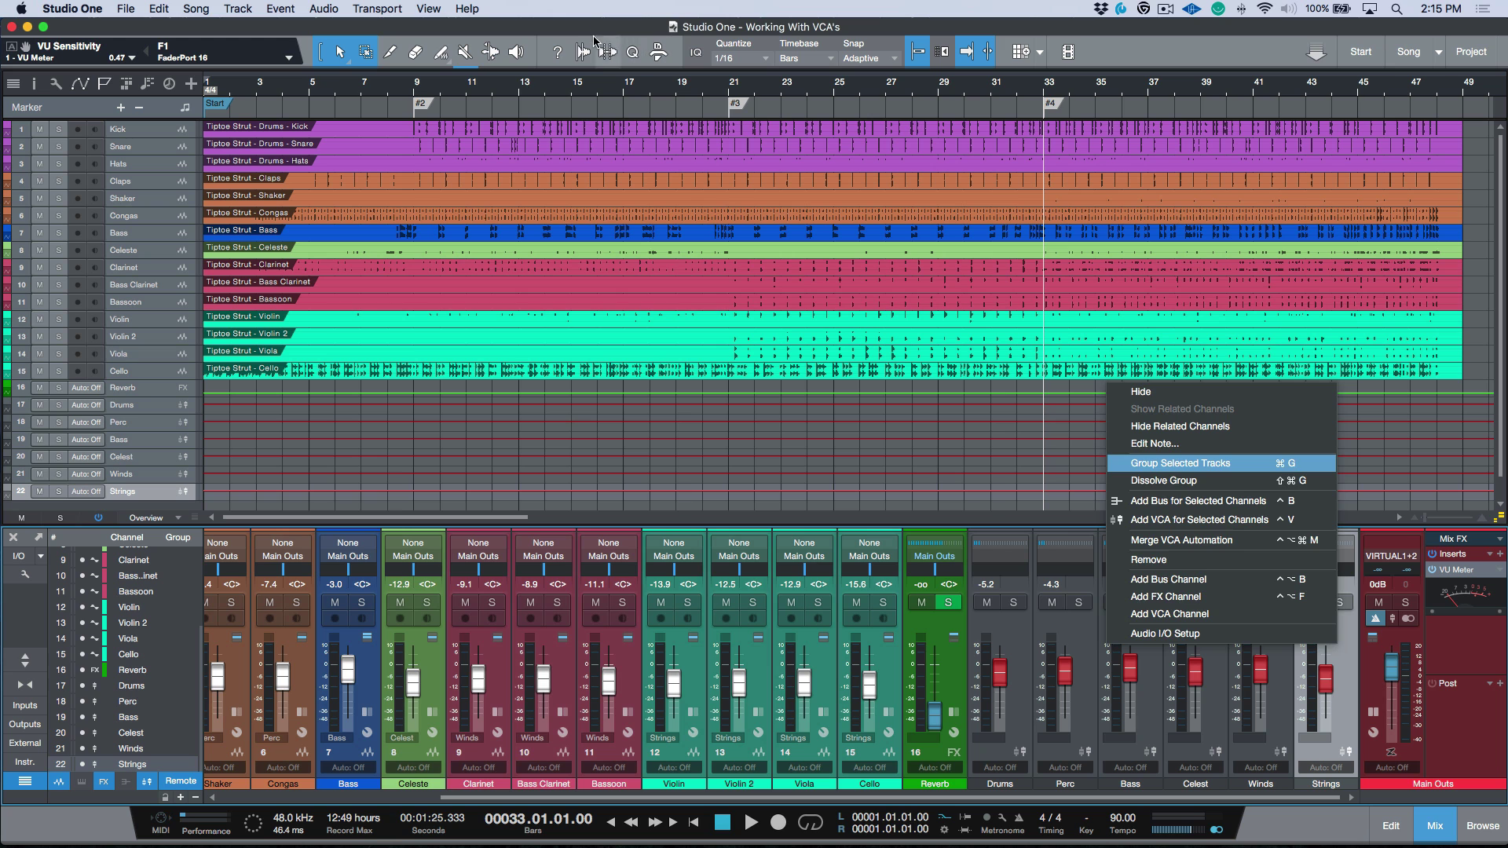
{"action": "key", "text": "Return"}
{"action": "left_click", "coordinate": [161, 375]}
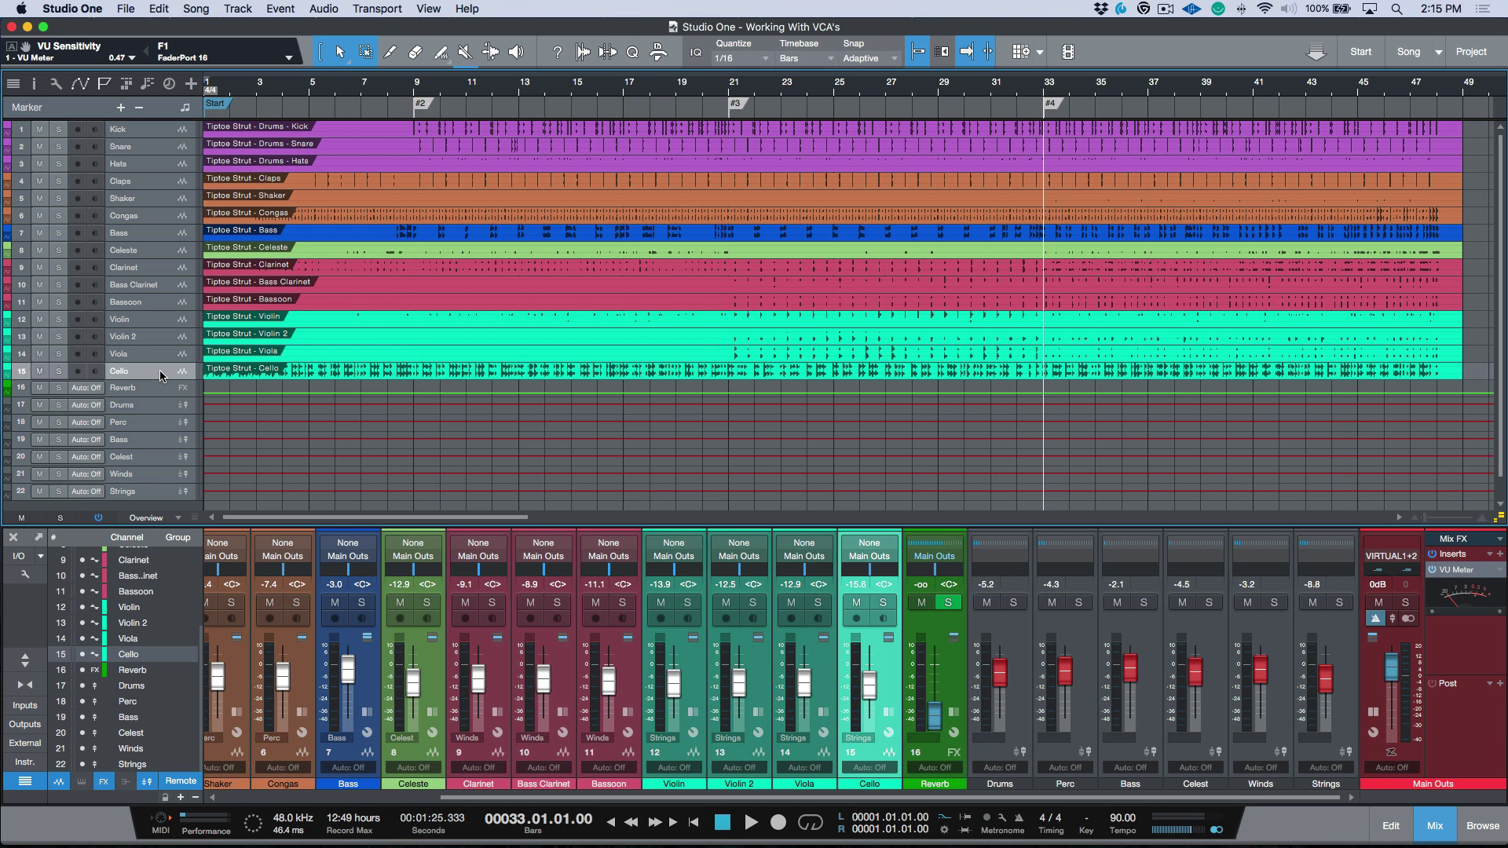
{"action": "key", "text": "shift+e"}
{"action": "key", "text": "shift+e"}
{"action": "key", "text": "shift+e"}
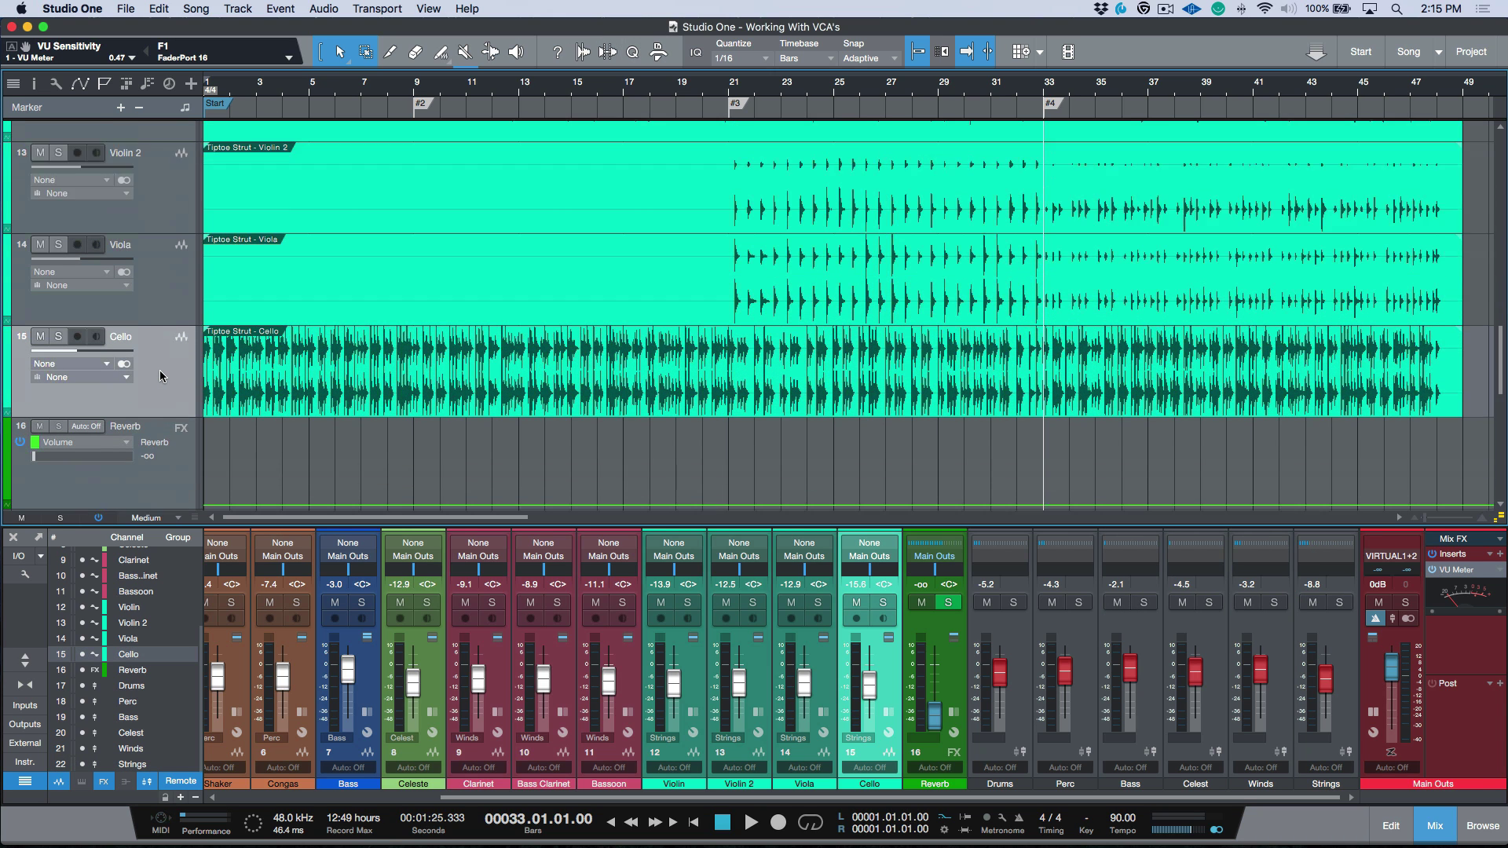
{"action": "key", "text": "a"}
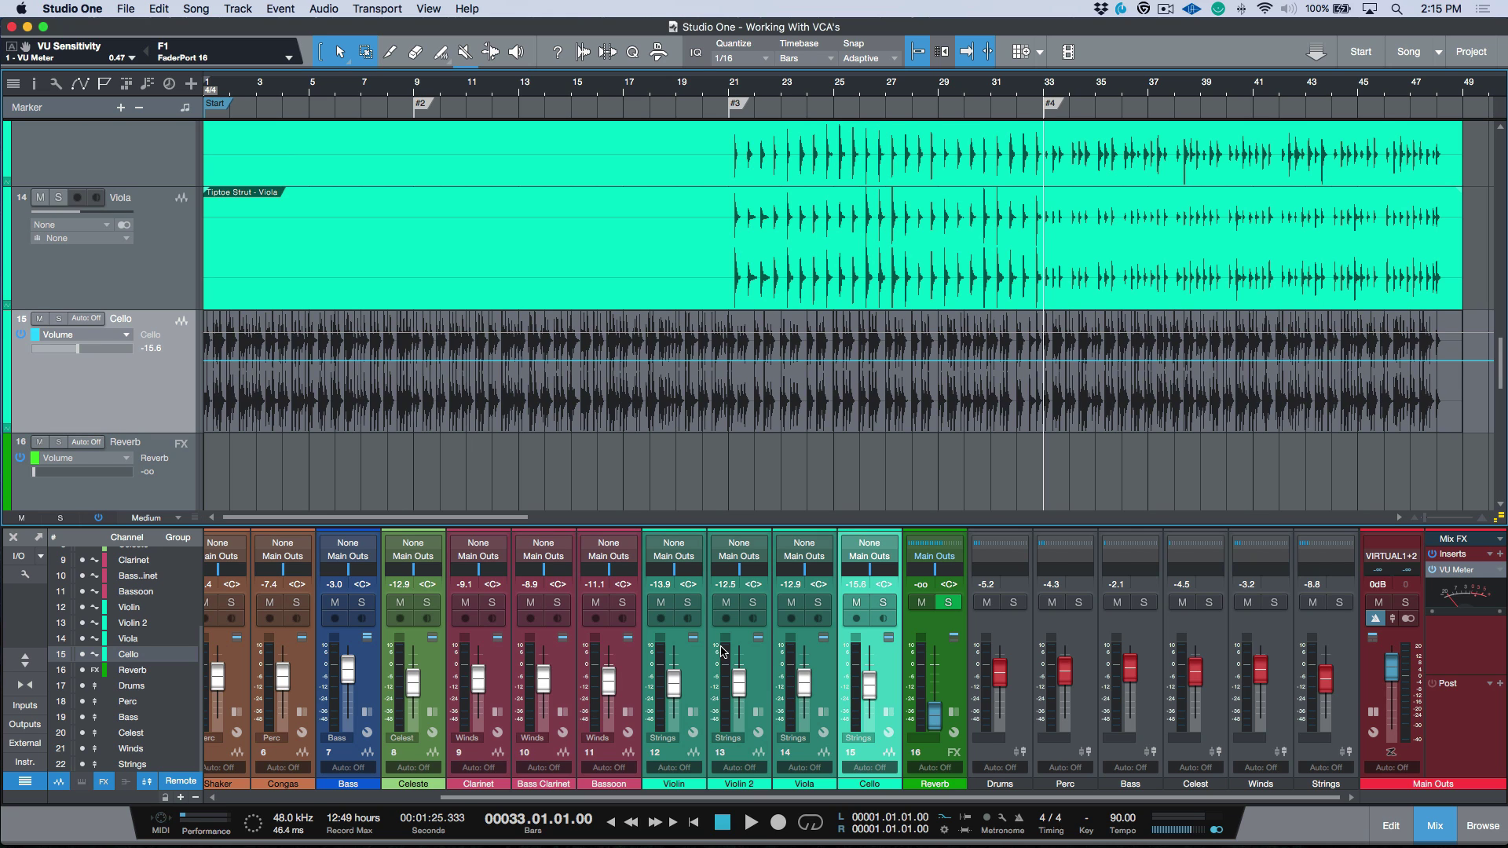
Merge the Strings VCA automation into its string tracks, leaving the VCA at 0 dB.
{"action": "left_click", "coordinate": [1340, 655]}
{"action": "scroll", "coordinate": [864, 340], "scroll_direction": "up", "scroll_amount": 10}
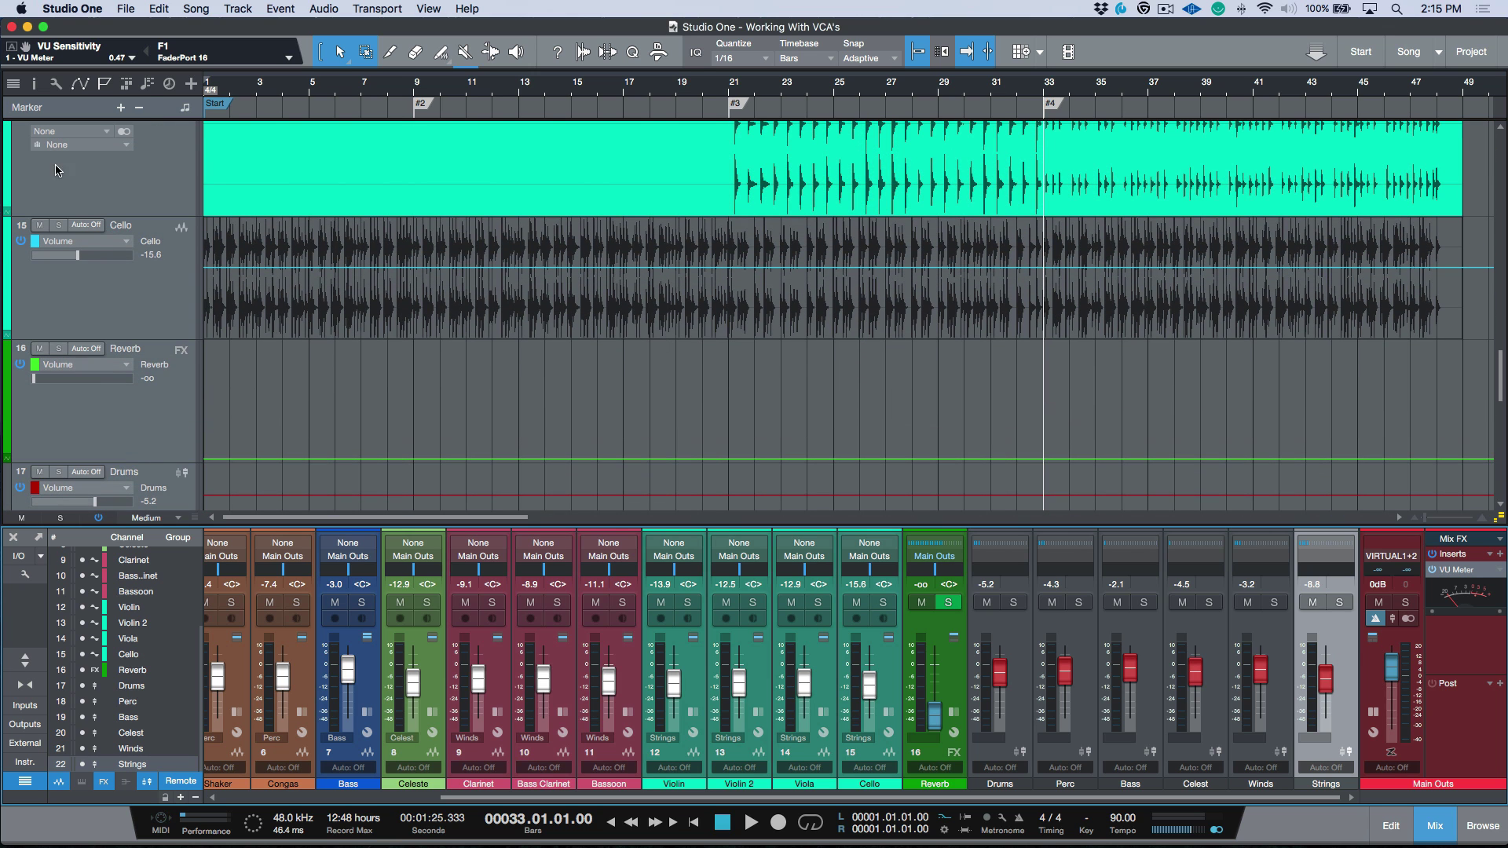
{"action": "left_click", "coordinate": [147, 288]}
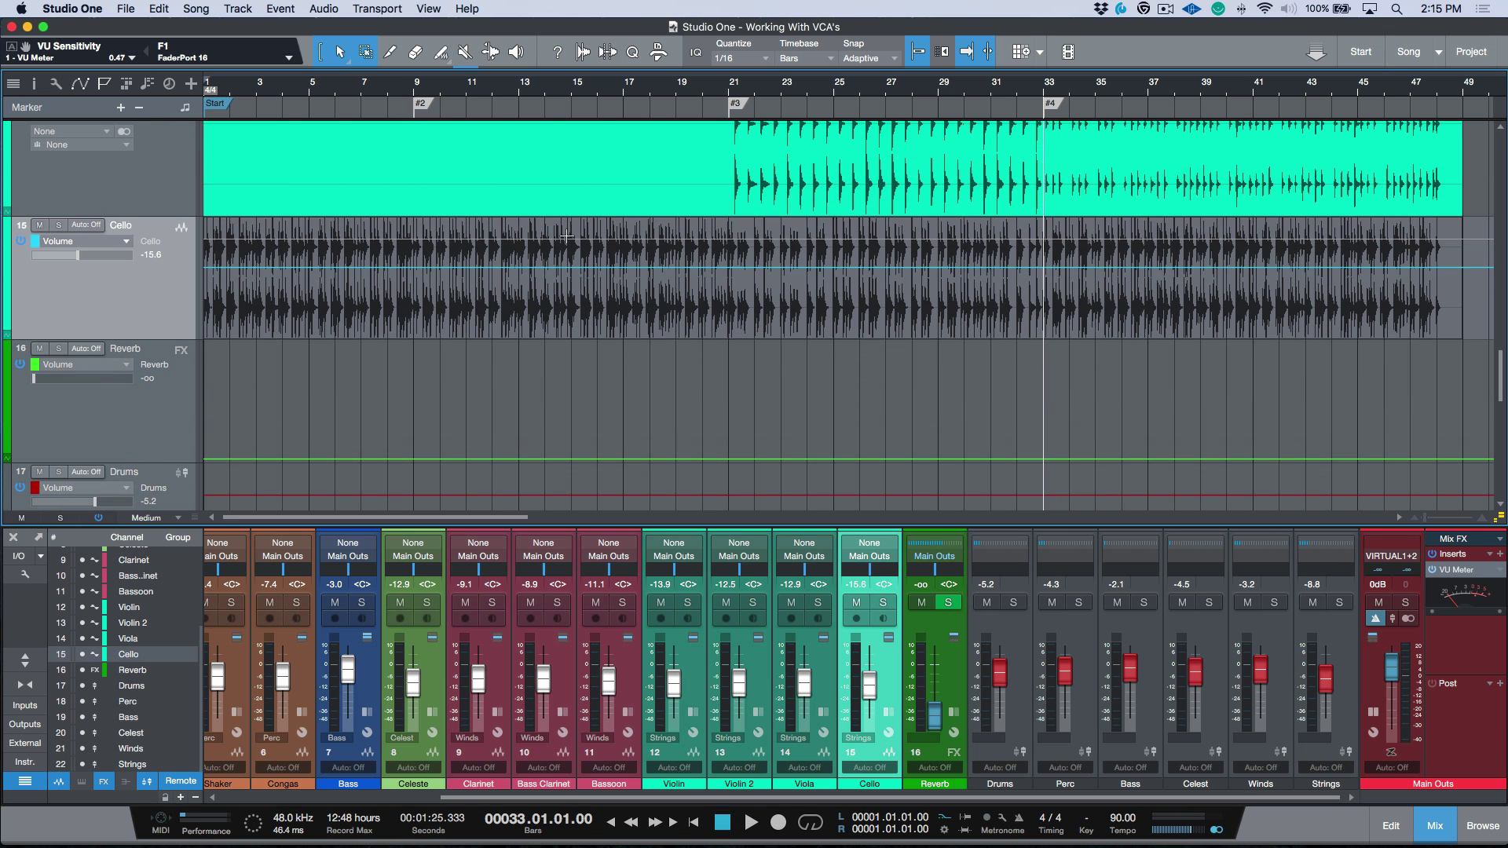
{"action": "left_click", "coordinate": [1340, 657]}
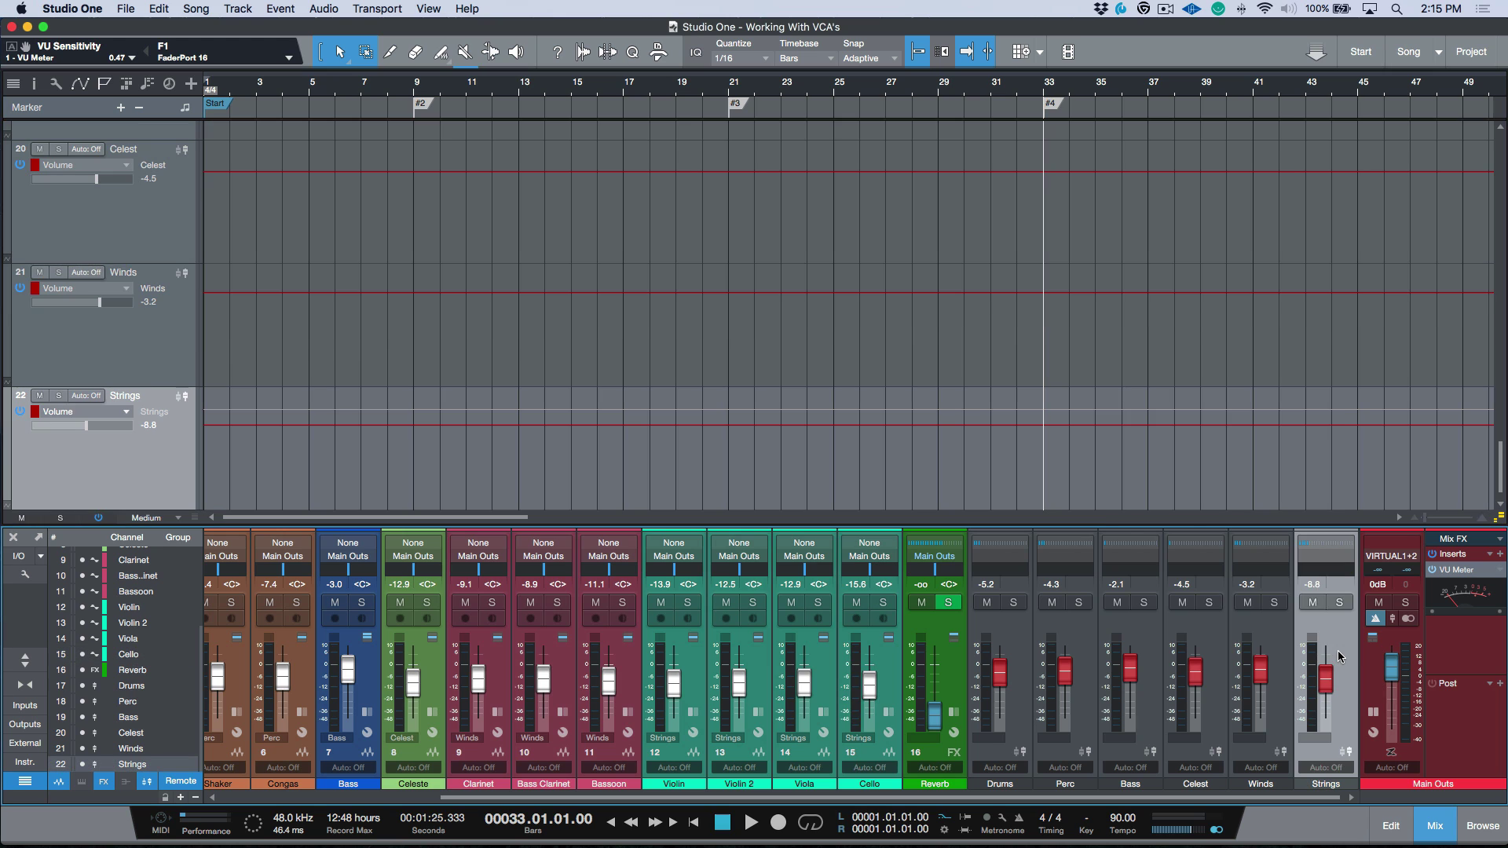
{"action": "right_click", "coordinate": [1339, 656]}
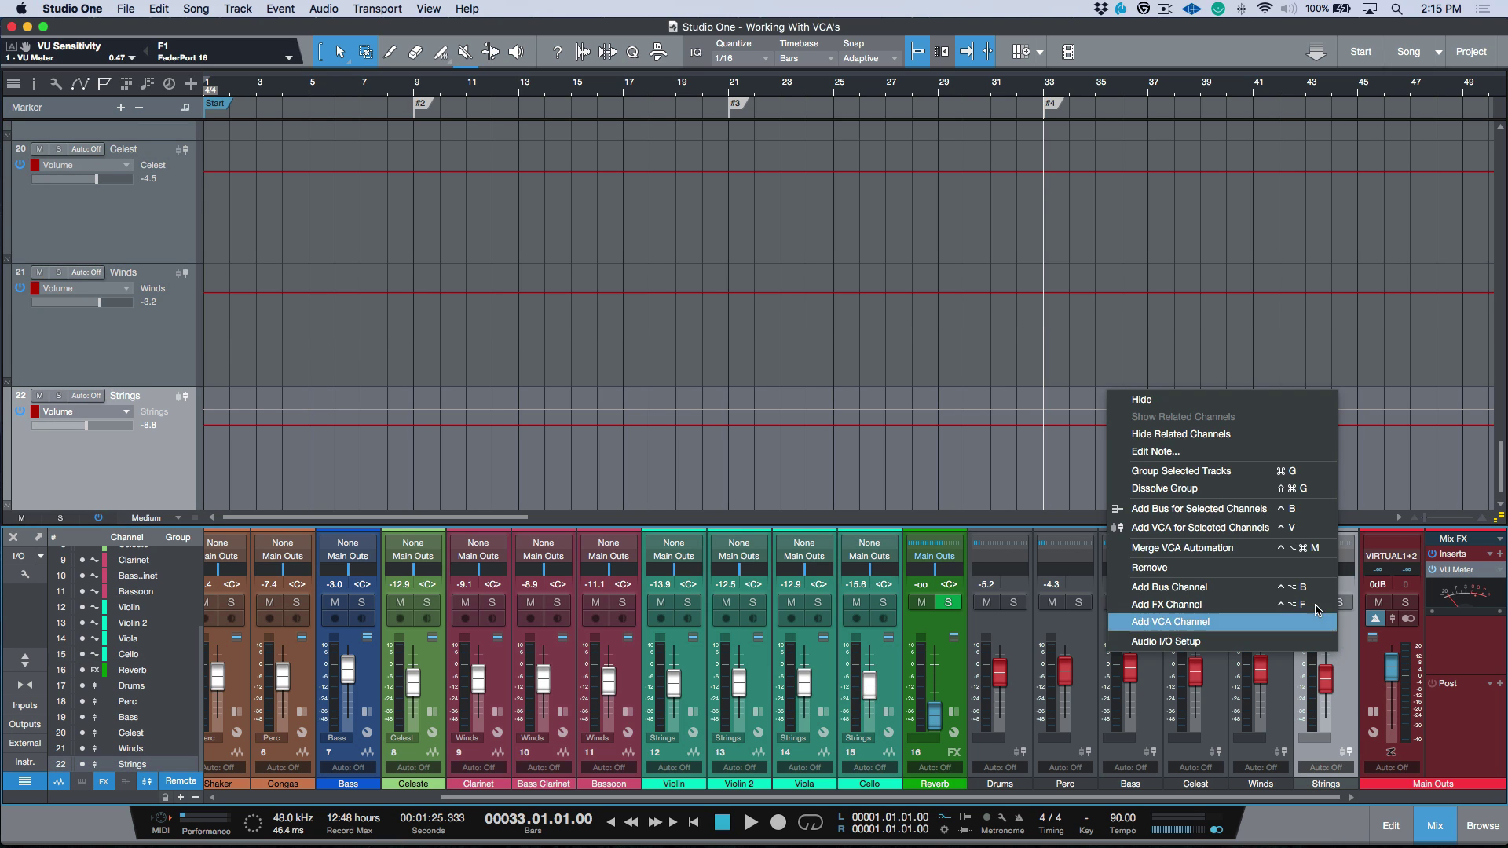
{"action": "left_click", "coordinate": [1274, 542]}
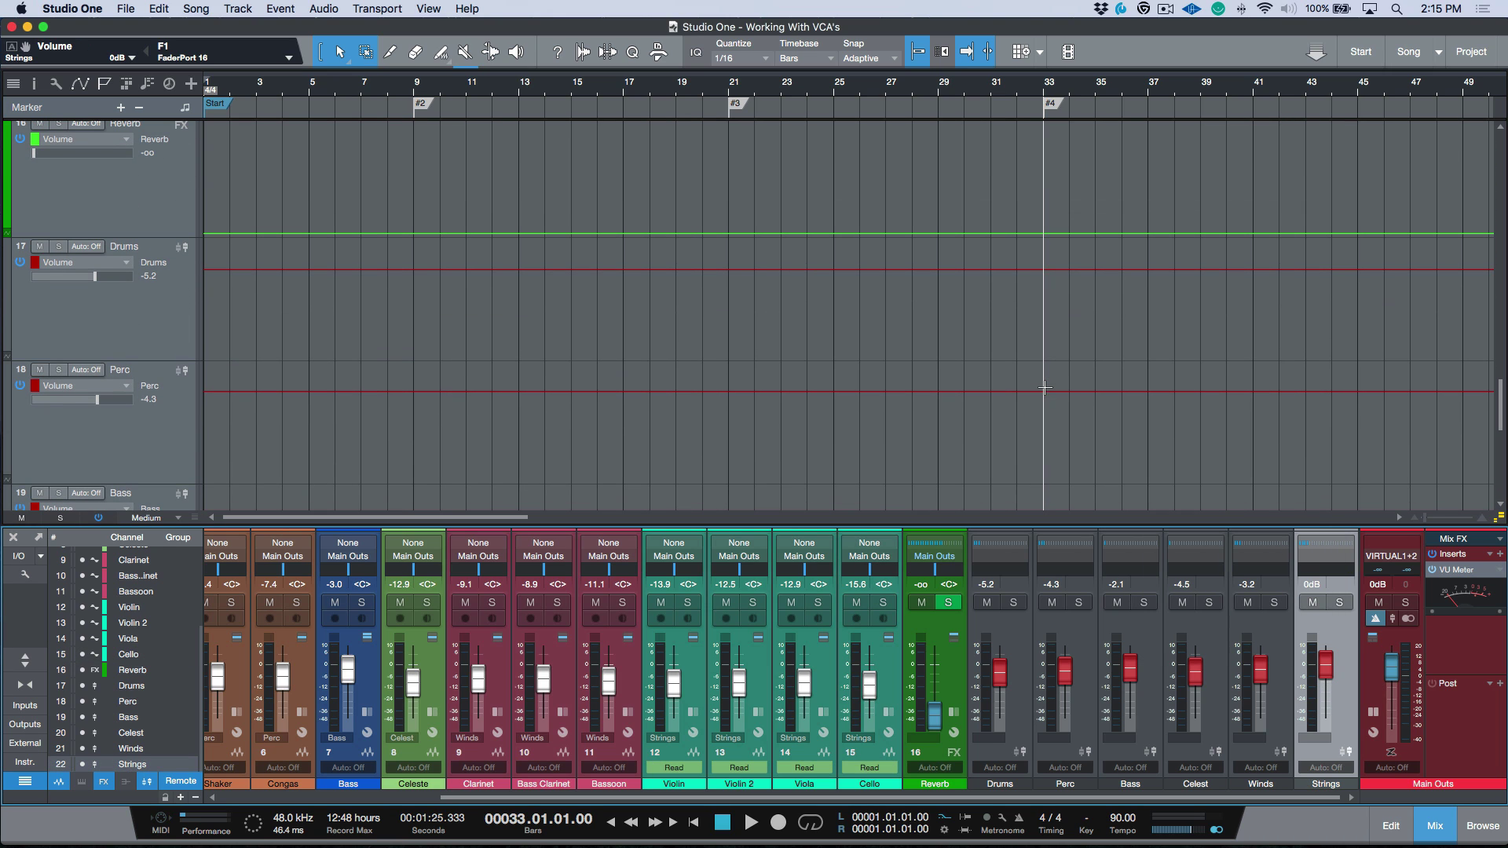
{"action": "scroll", "coordinate": [456, 440], "scroll_direction": "up", "scroll_amount": 5}
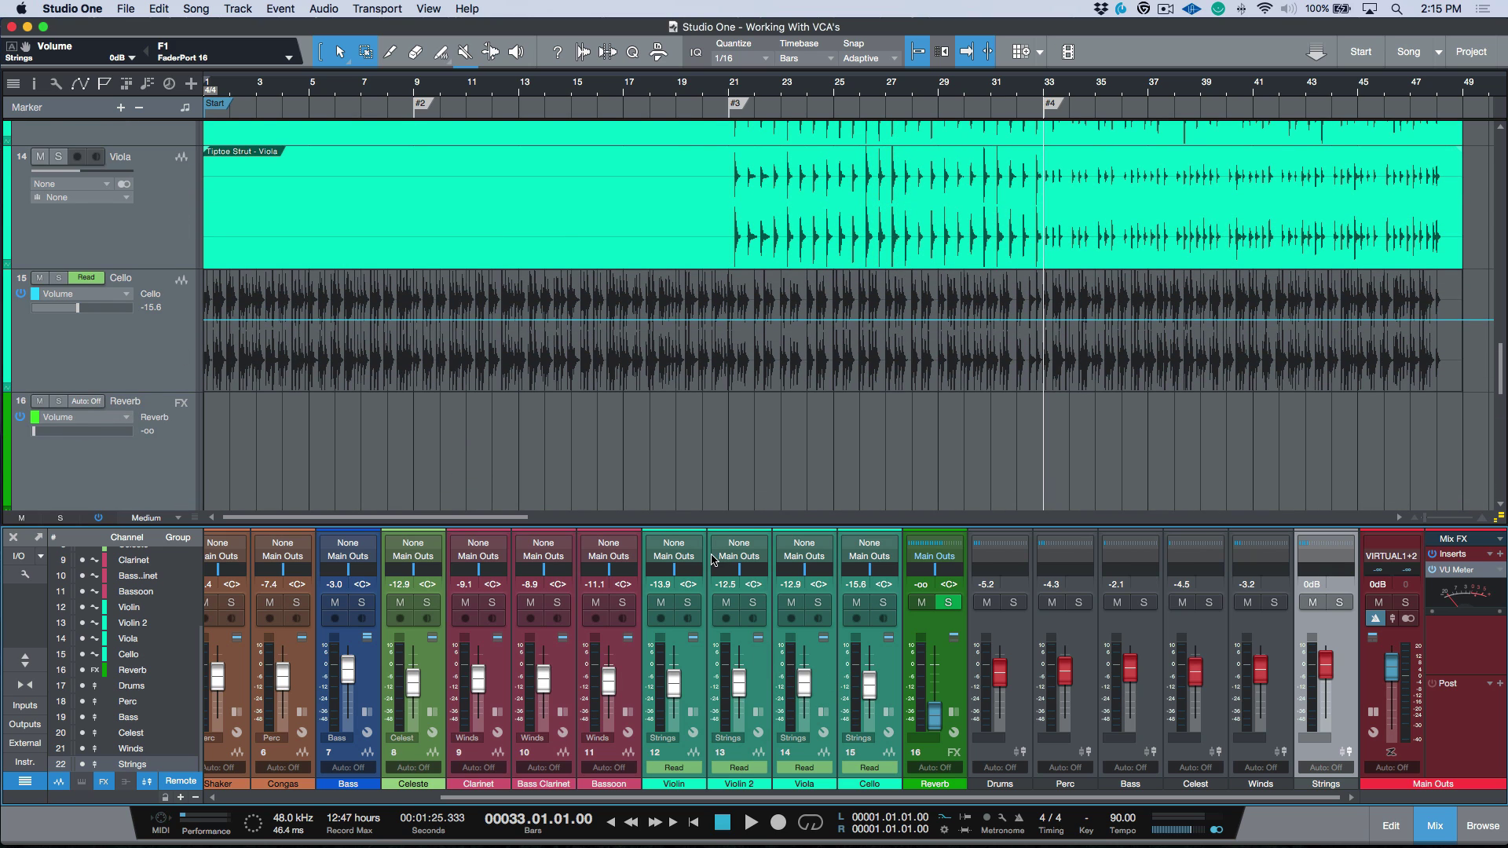
Select Violin, Violin 2, Viola and Cello together and set their automation mode to Auto: Off.
{"action": "left_click", "coordinate": [126, 356]}
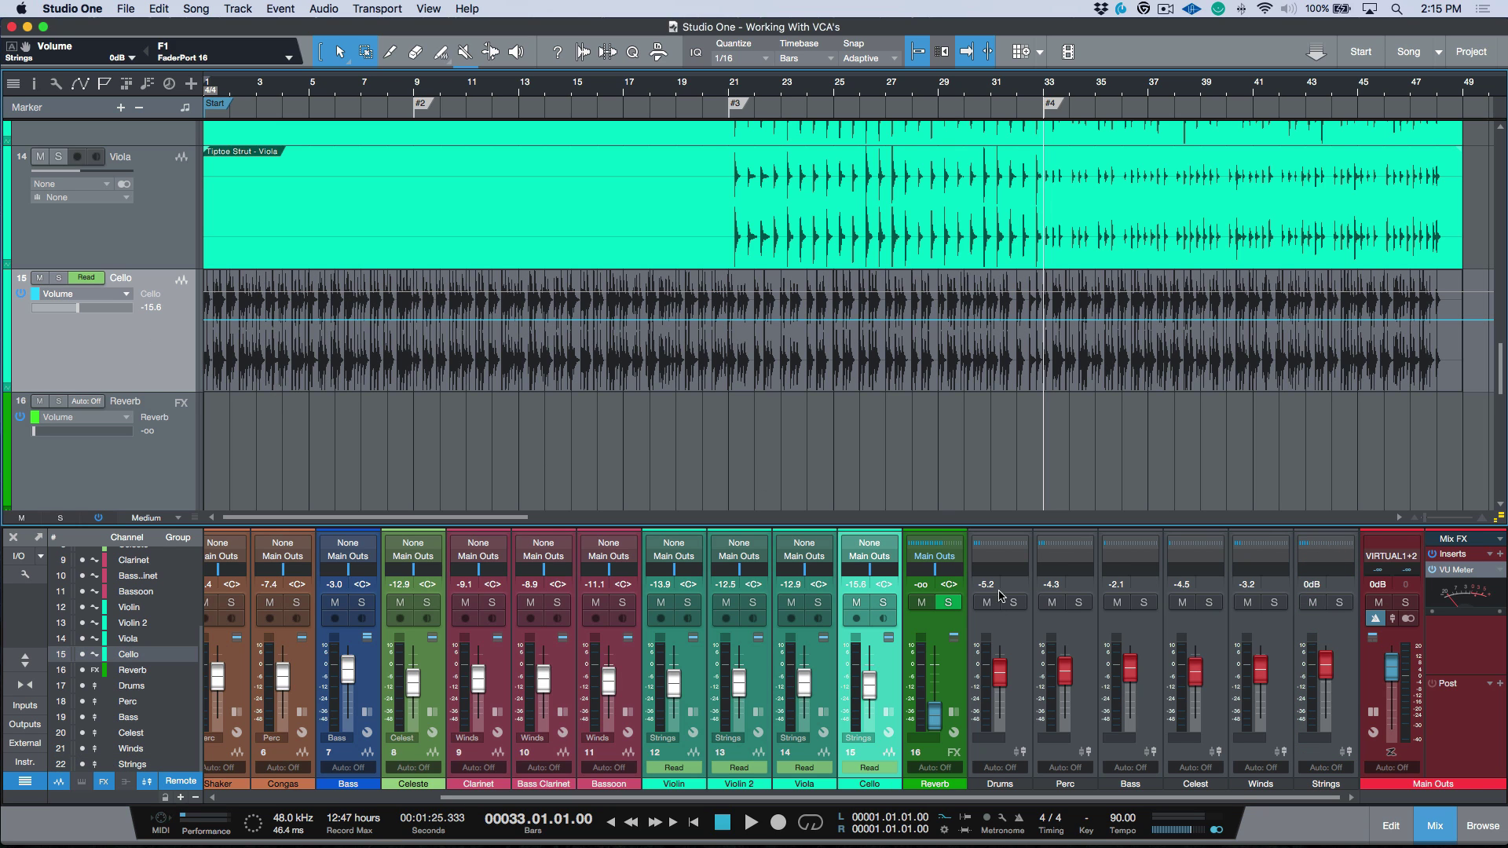
{"action": "left_click", "coordinate": [1350, 680]}
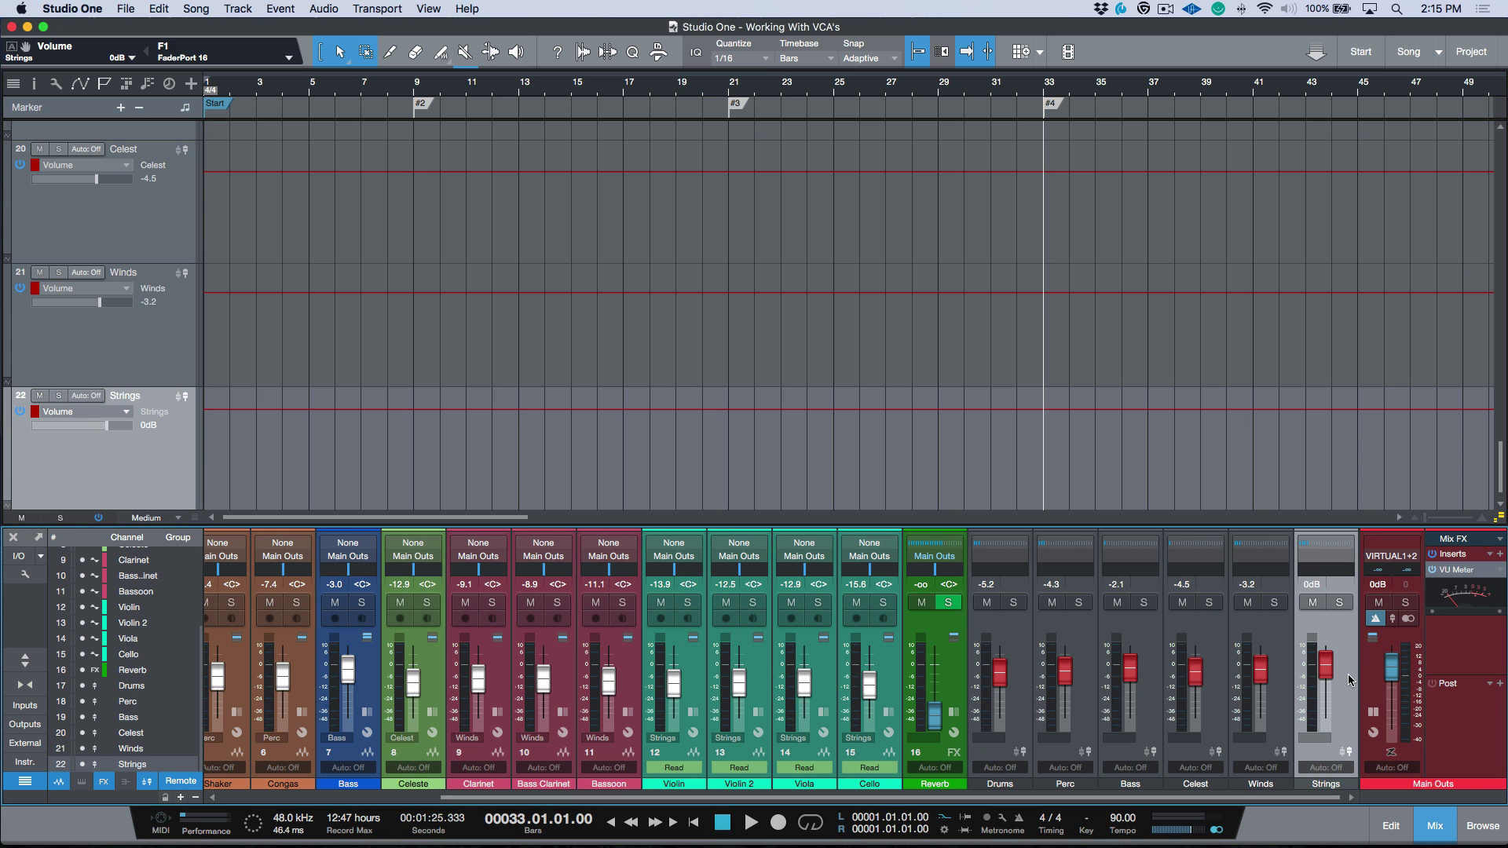
{"action": "scroll", "coordinate": [642, 352], "scroll_direction": "up", "scroll_amount": 10}
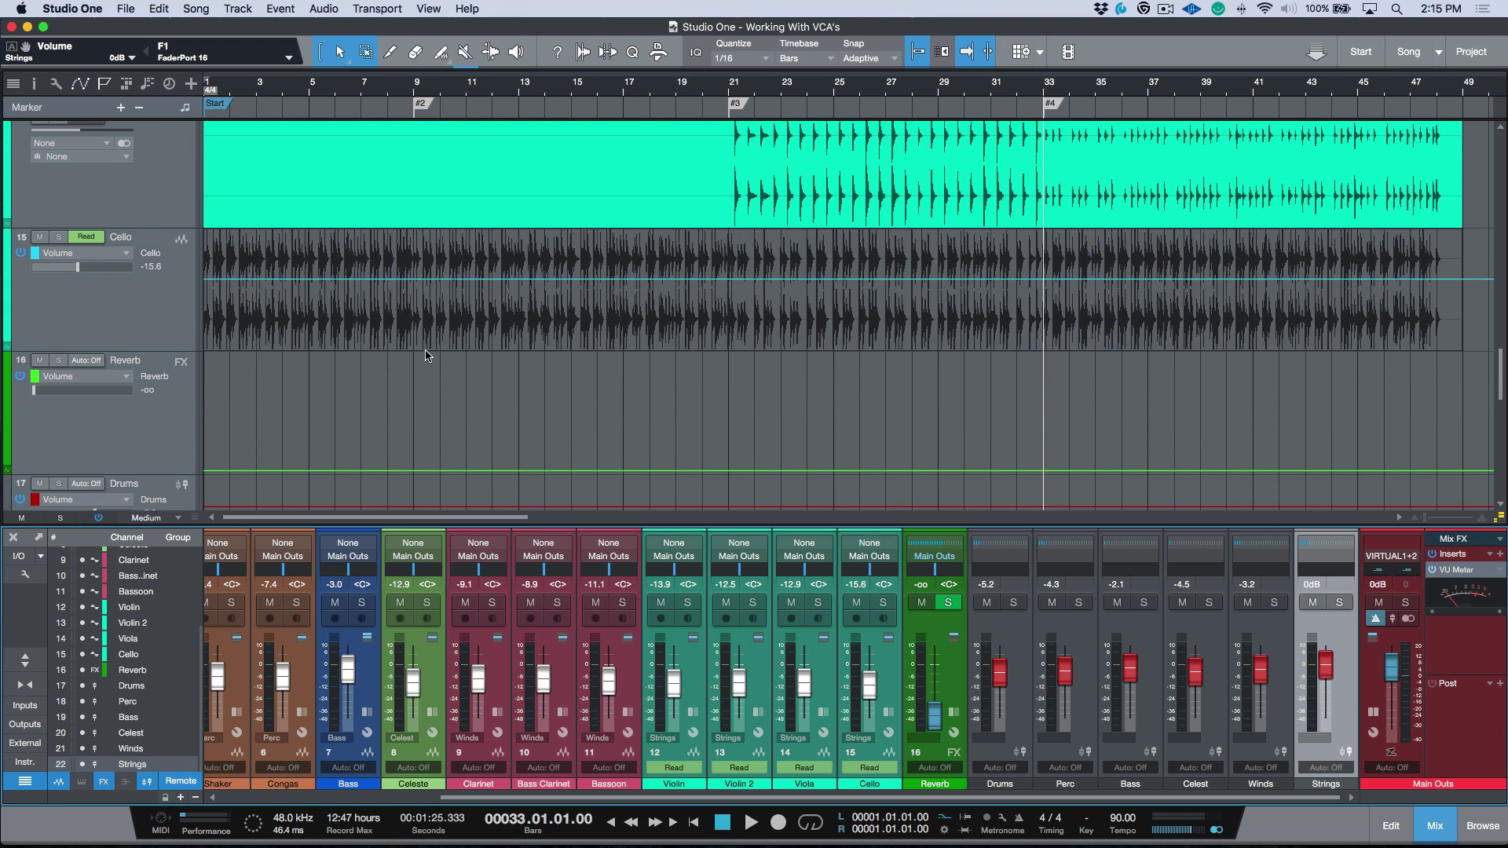
{"action": "left_click", "coordinate": [148, 313]}
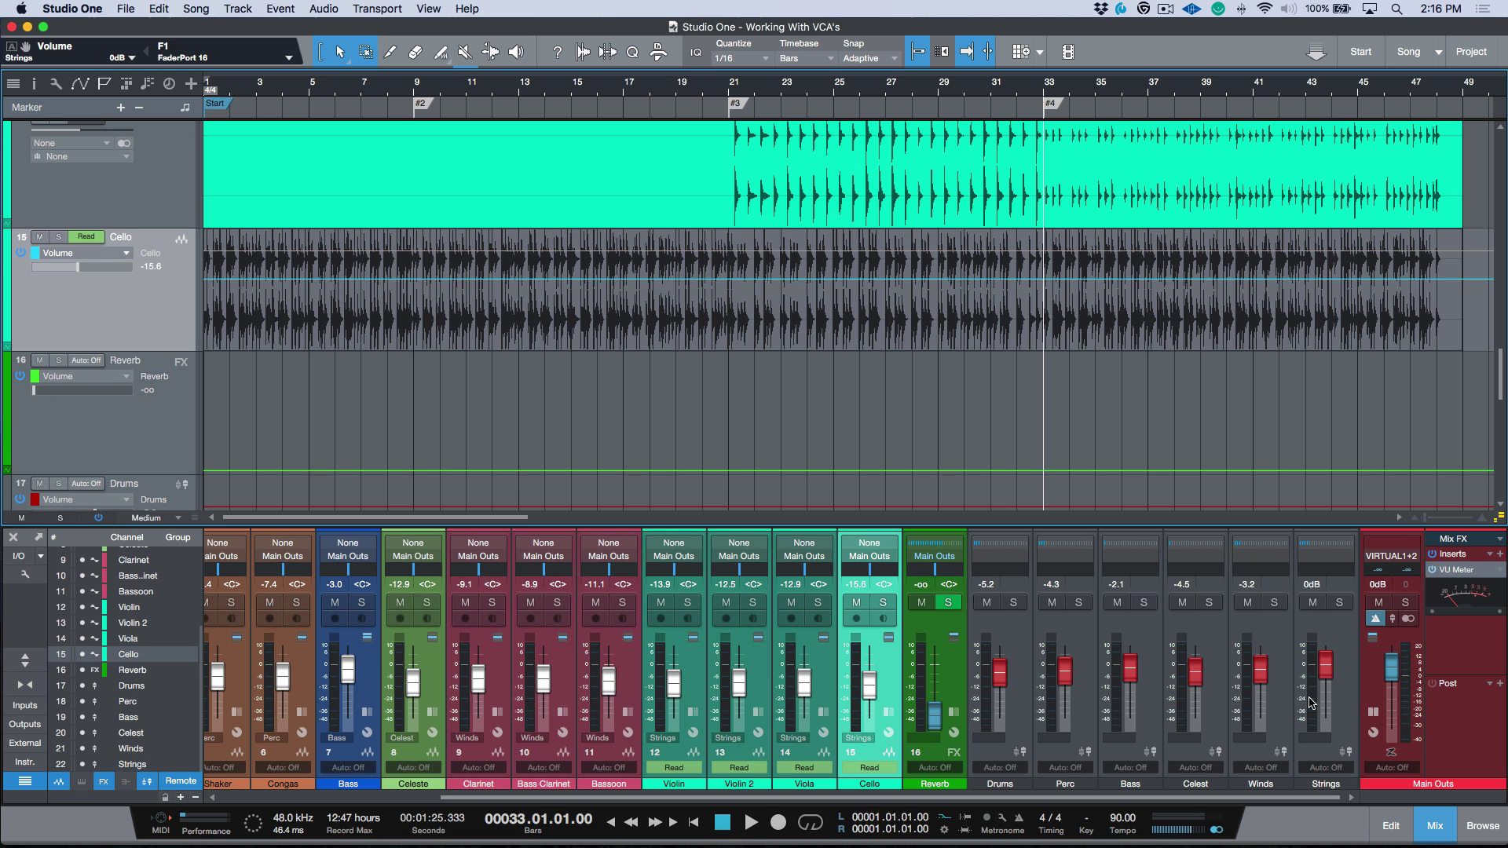
{"action": "left_click", "coordinate": [693, 684], "text": "shift"}
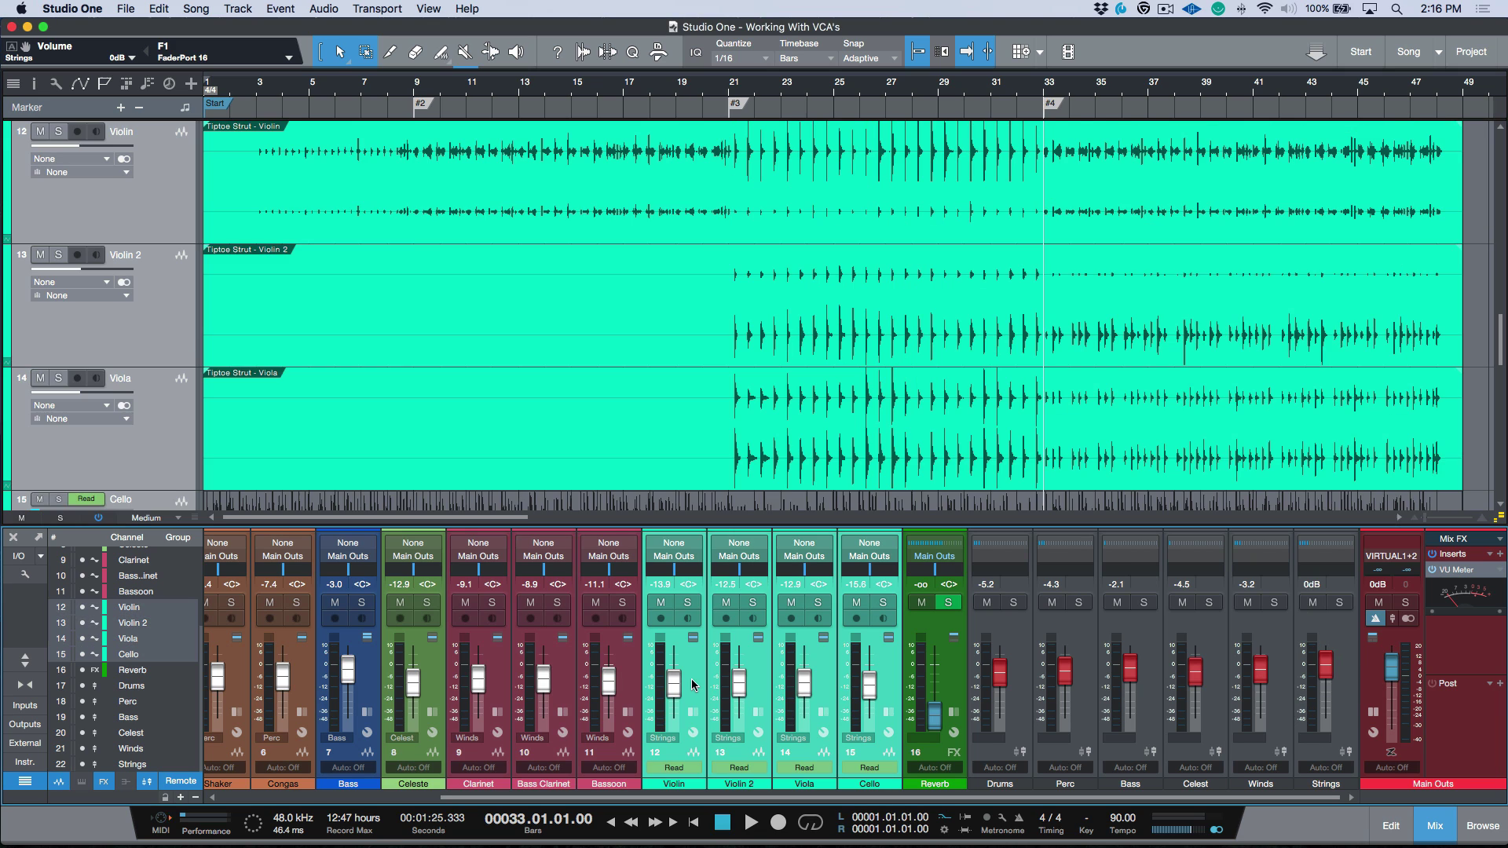
{"action": "left_click", "coordinate": [683, 767]}
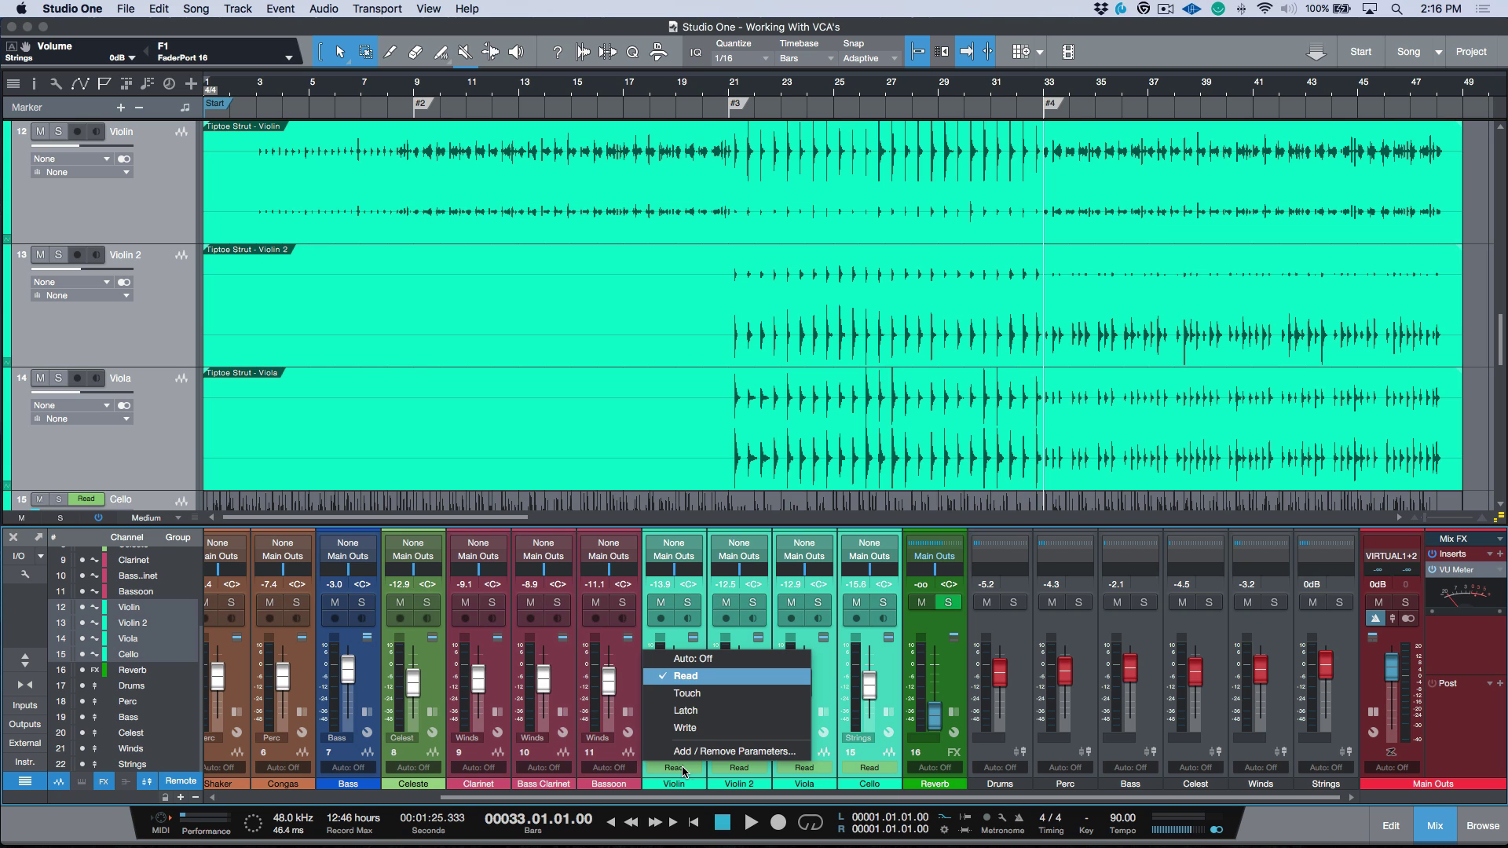
{"action": "left_click", "coordinate": [696, 660]}
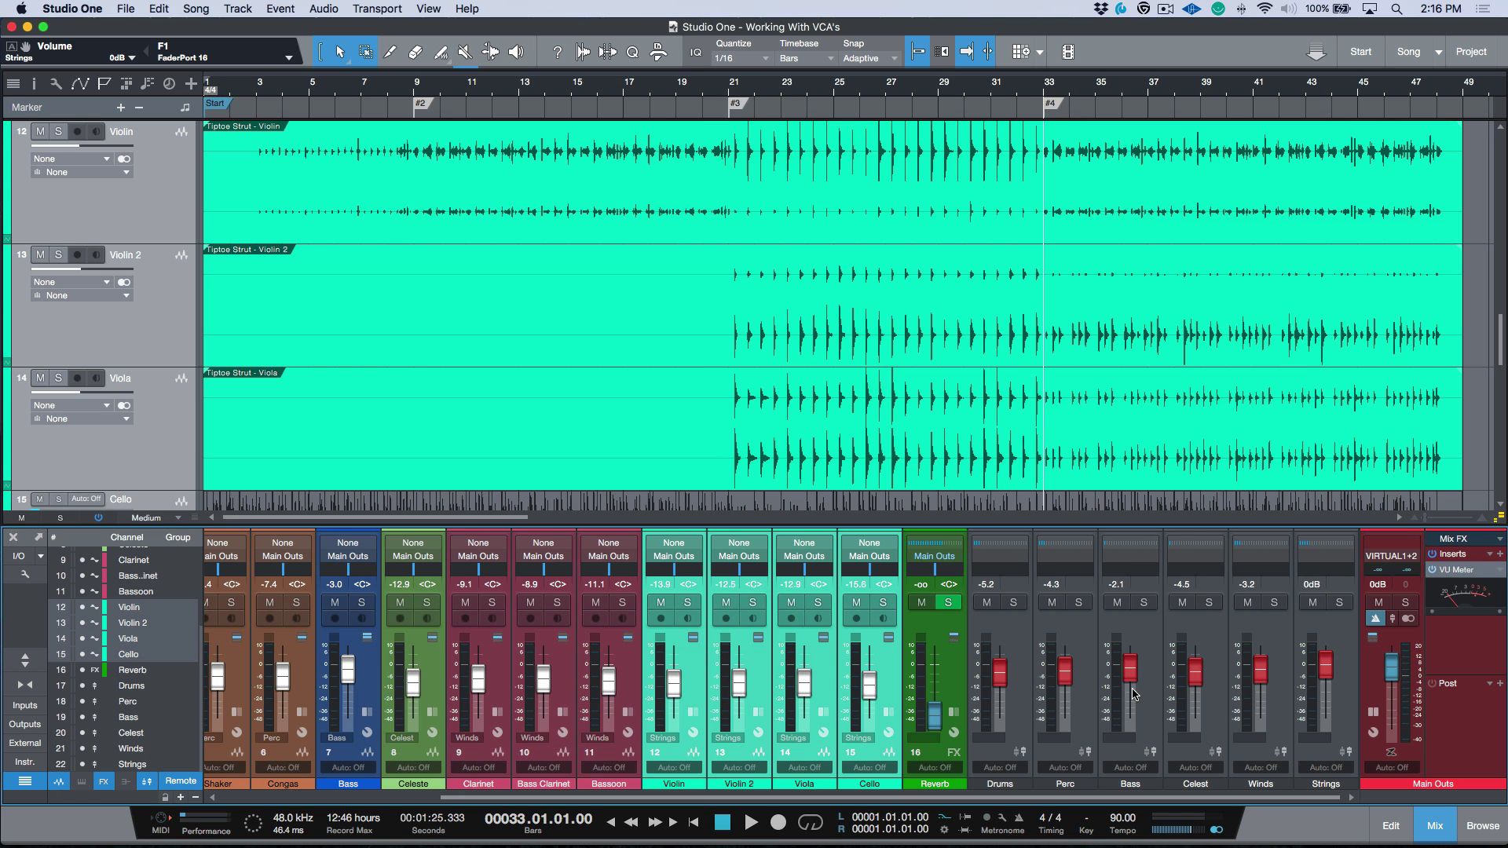
Merge the VCA automation of Drums, Perc, Bass, Celest and Winds into their tracks.
{"action": "left_click", "coordinate": [1018, 674]}
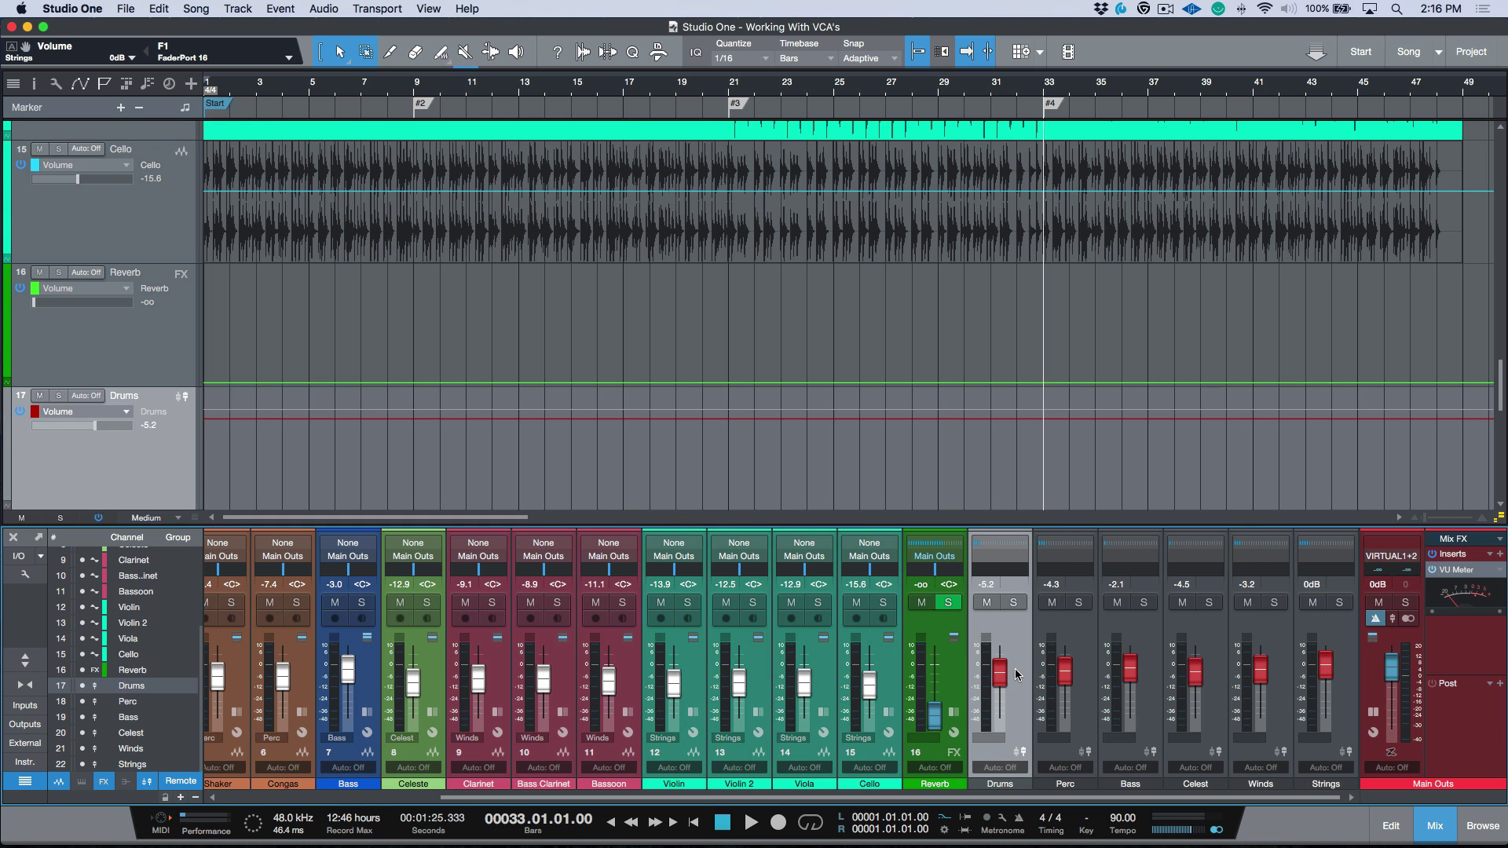
{"action": "right_click", "coordinate": [1018, 674]}
{"action": "left_click", "coordinate": [1069, 571]}
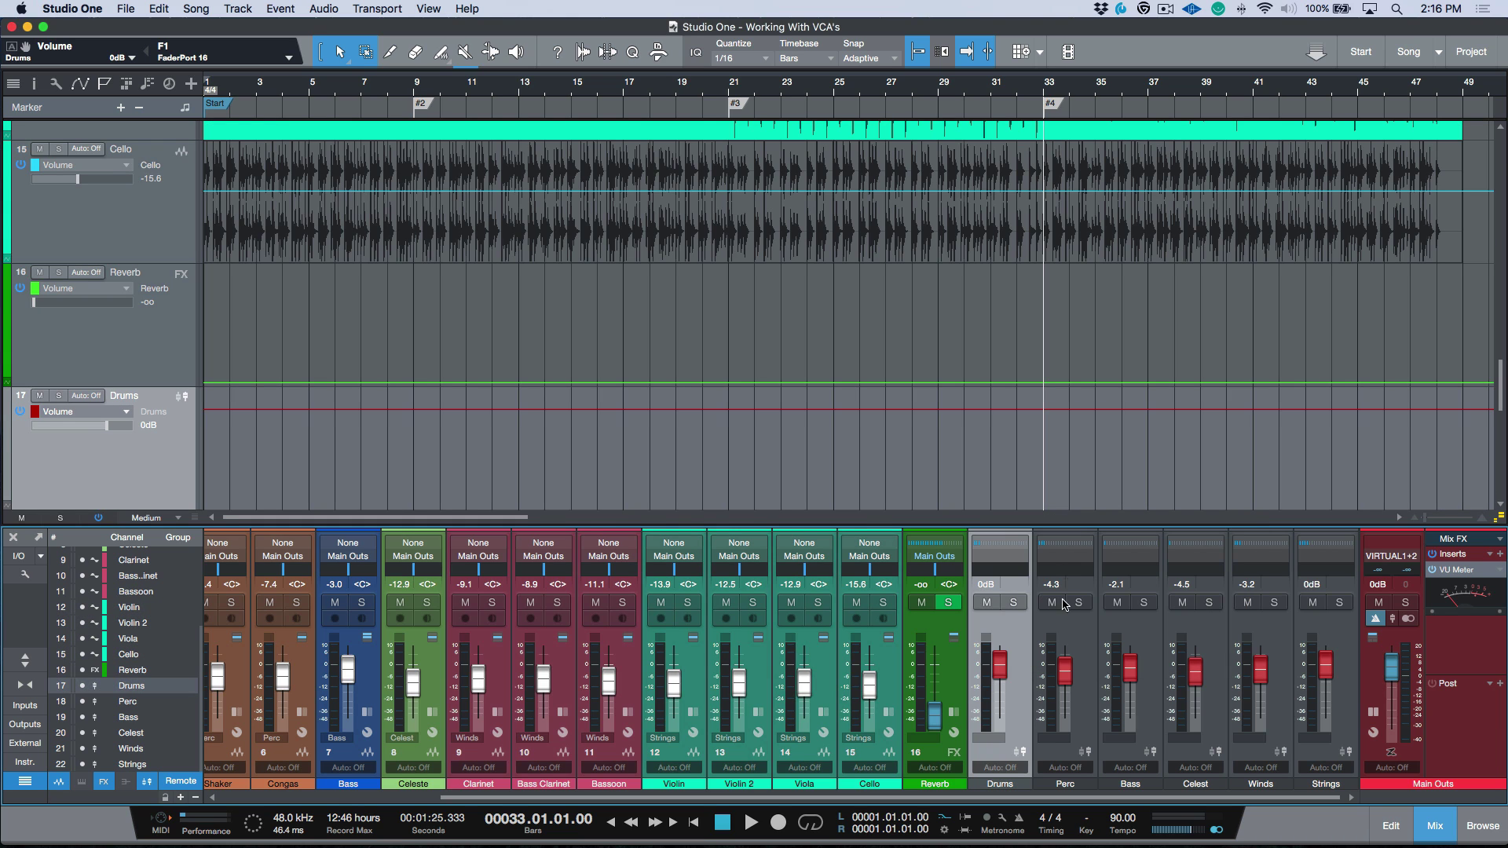
{"action": "right_click", "coordinate": [1090, 689]}
{"action": "left_click", "coordinate": [1135, 584]}
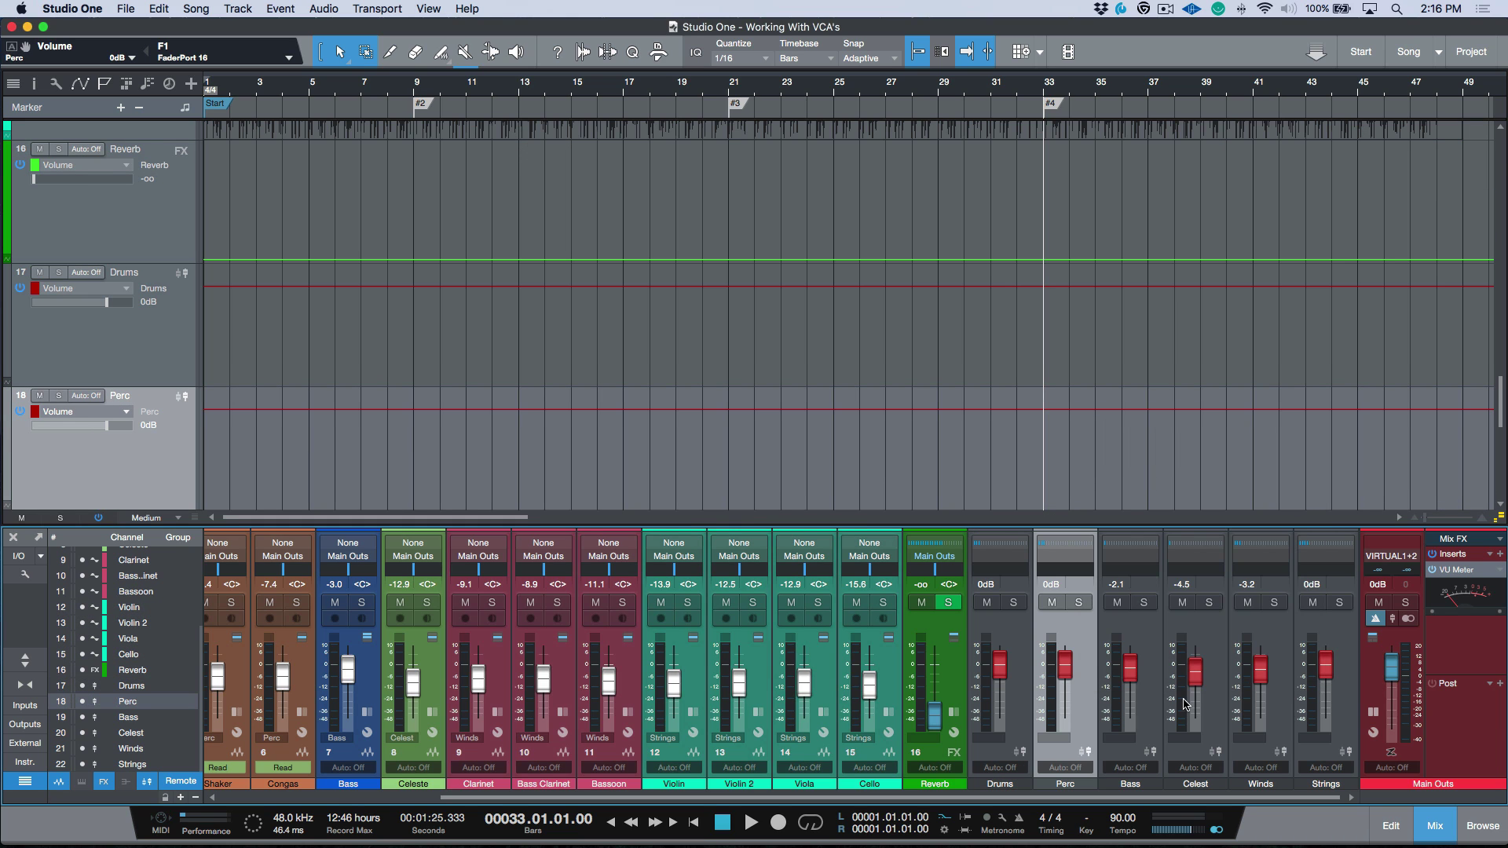
{"action": "right_click", "coordinate": [1160, 682]}
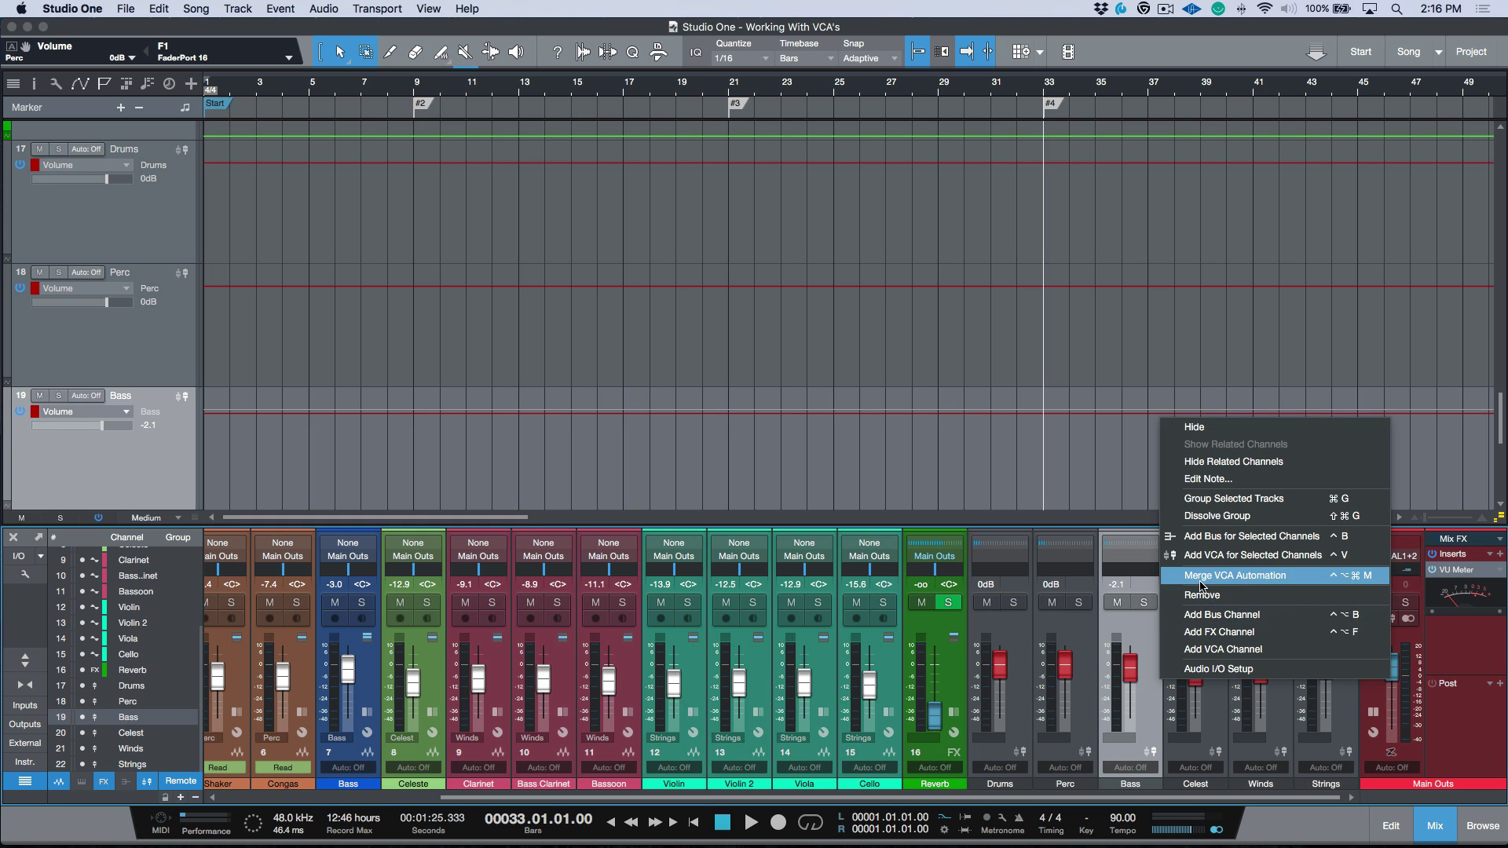
{"action": "left_click", "coordinate": [1201, 581]}
{"action": "right_click", "coordinate": [1218, 666]}
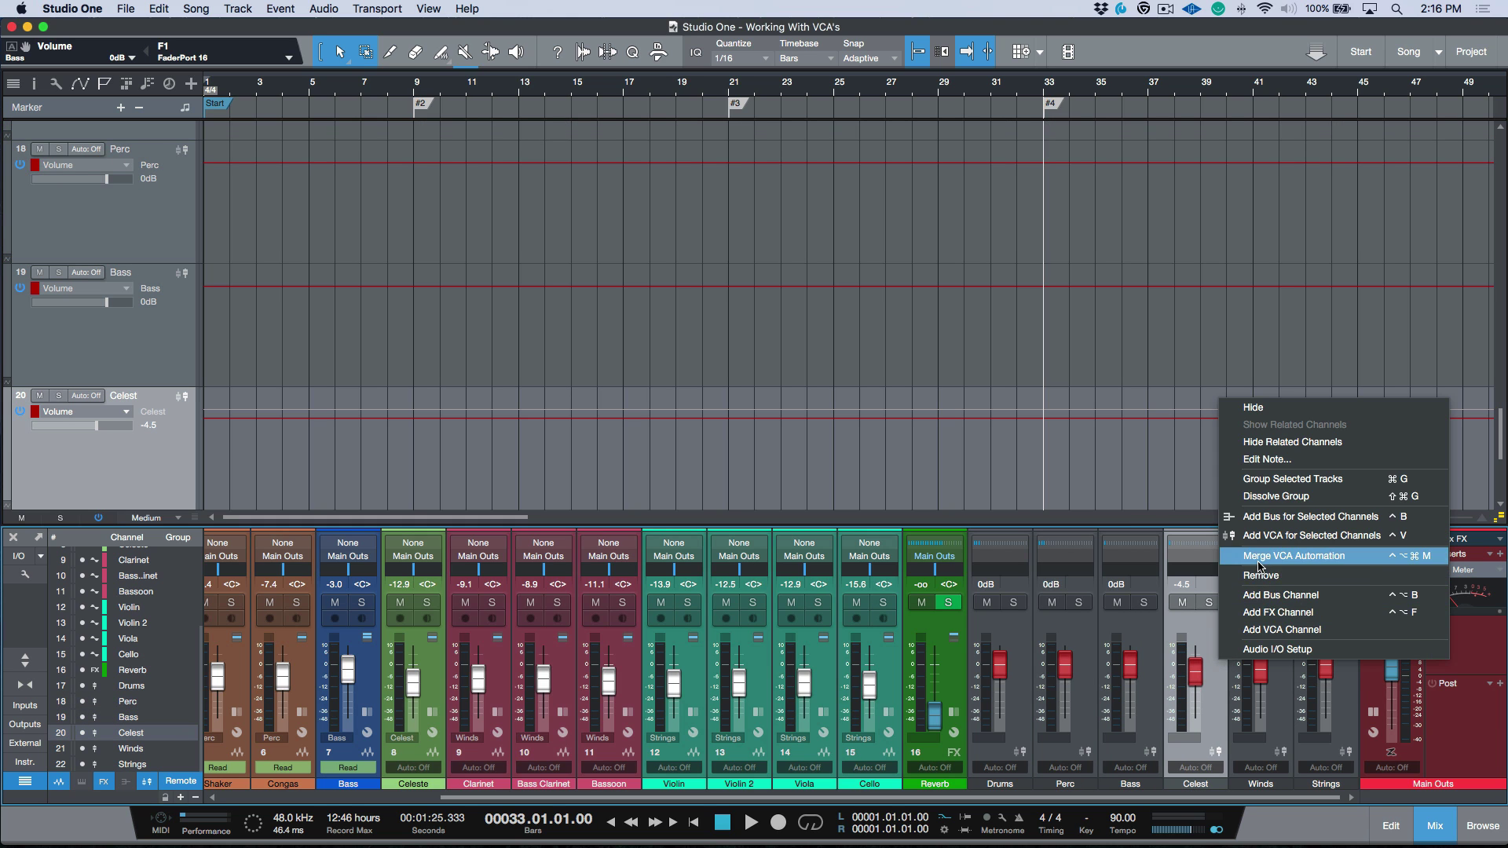
{"action": "left_click", "coordinate": [1260, 564]}
{"action": "right_click", "coordinate": [1273, 685]}
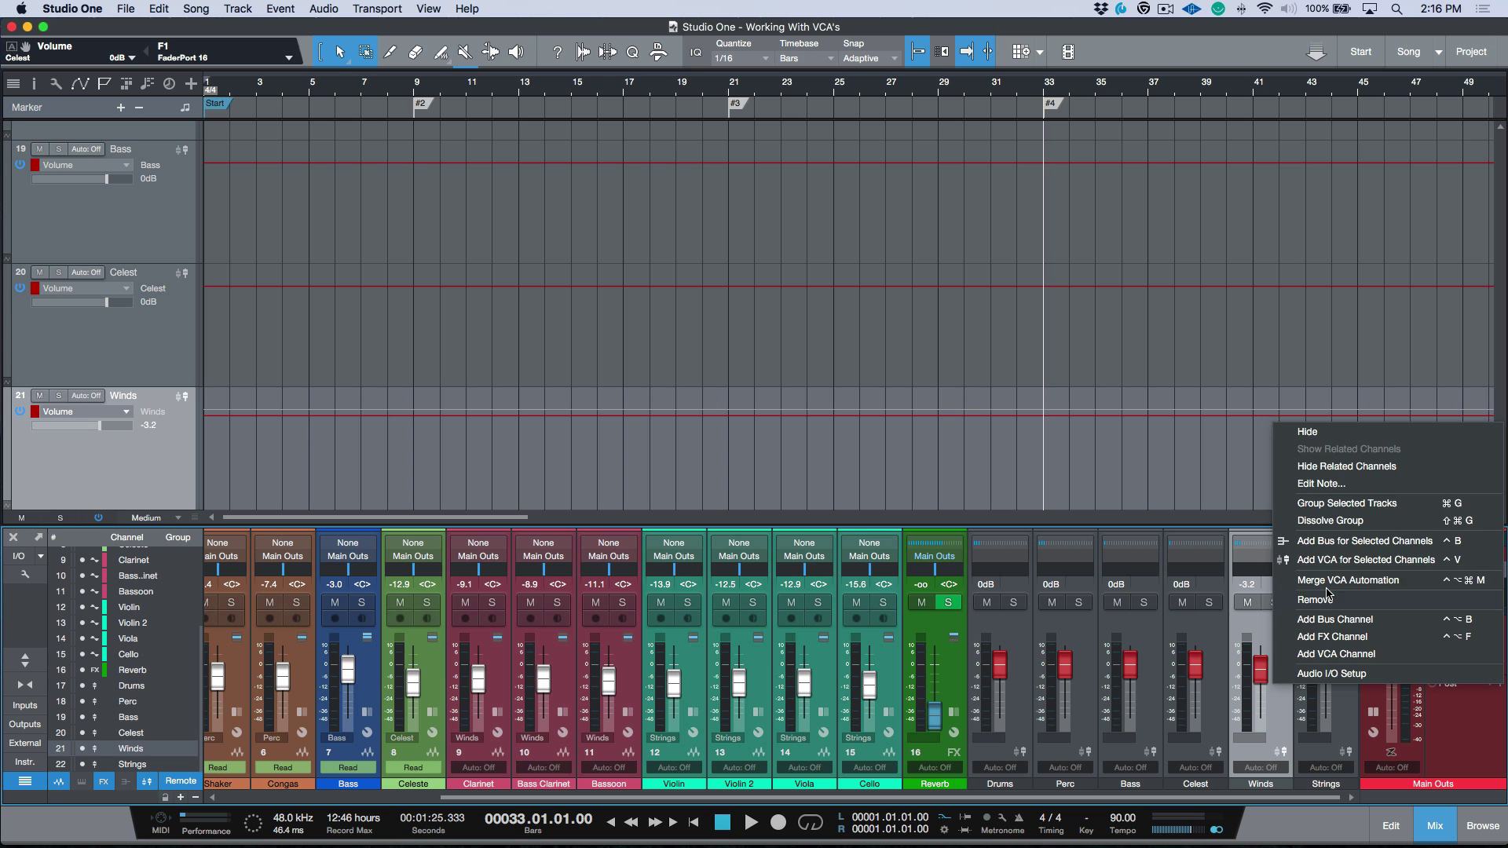
{"action": "left_click", "coordinate": [1328, 582]}
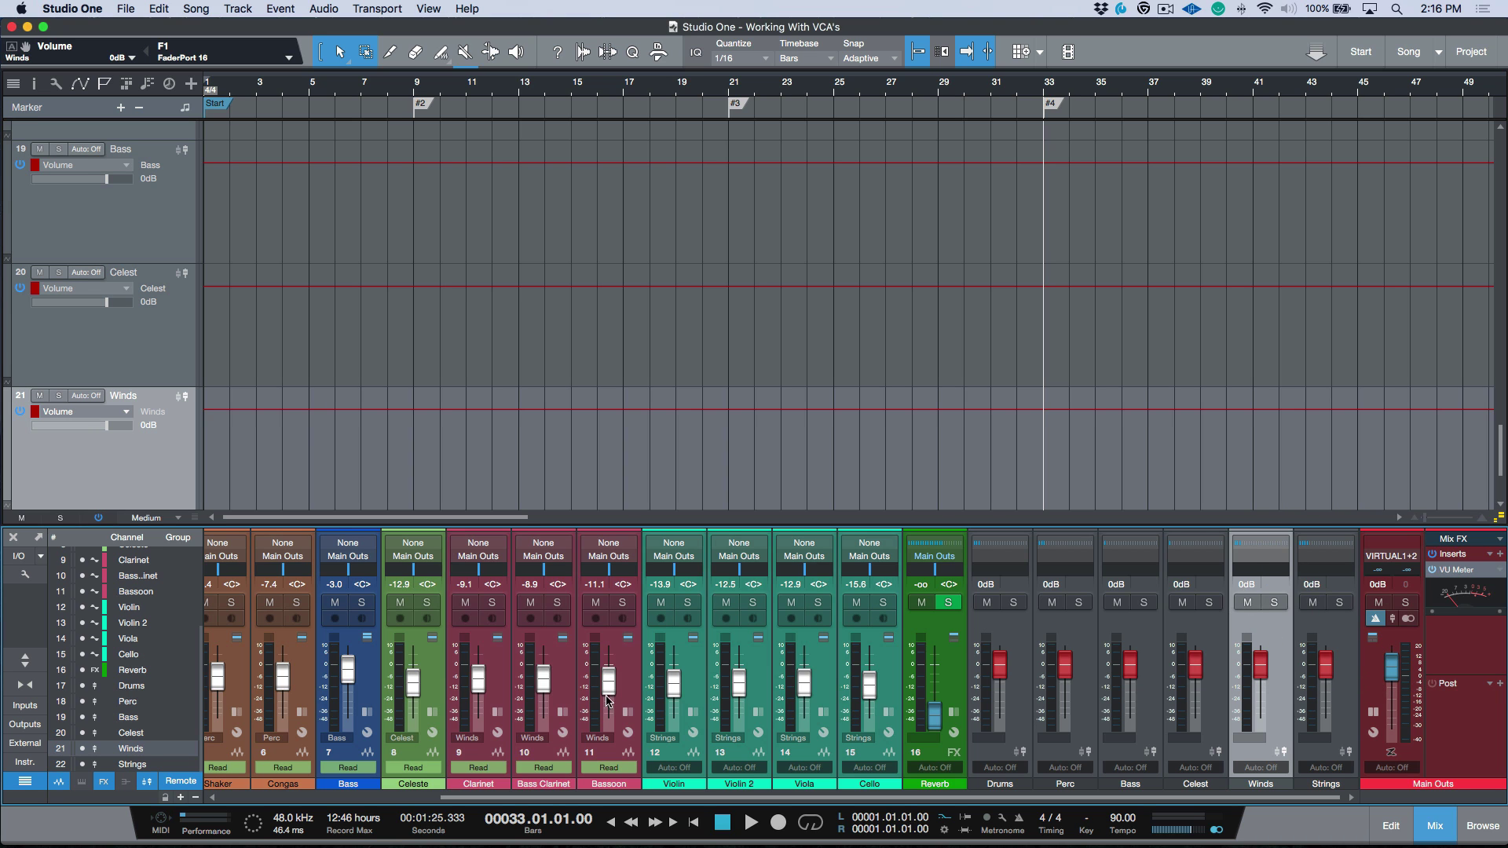
Turn automation off on the other instrument tracks and fit all 22 tracks in view.
{"action": "left_click", "coordinate": [640, 680]}
{"action": "scroll", "coordinate": [641, 679], "scroll_direction": "left", "scroll_amount": 4}
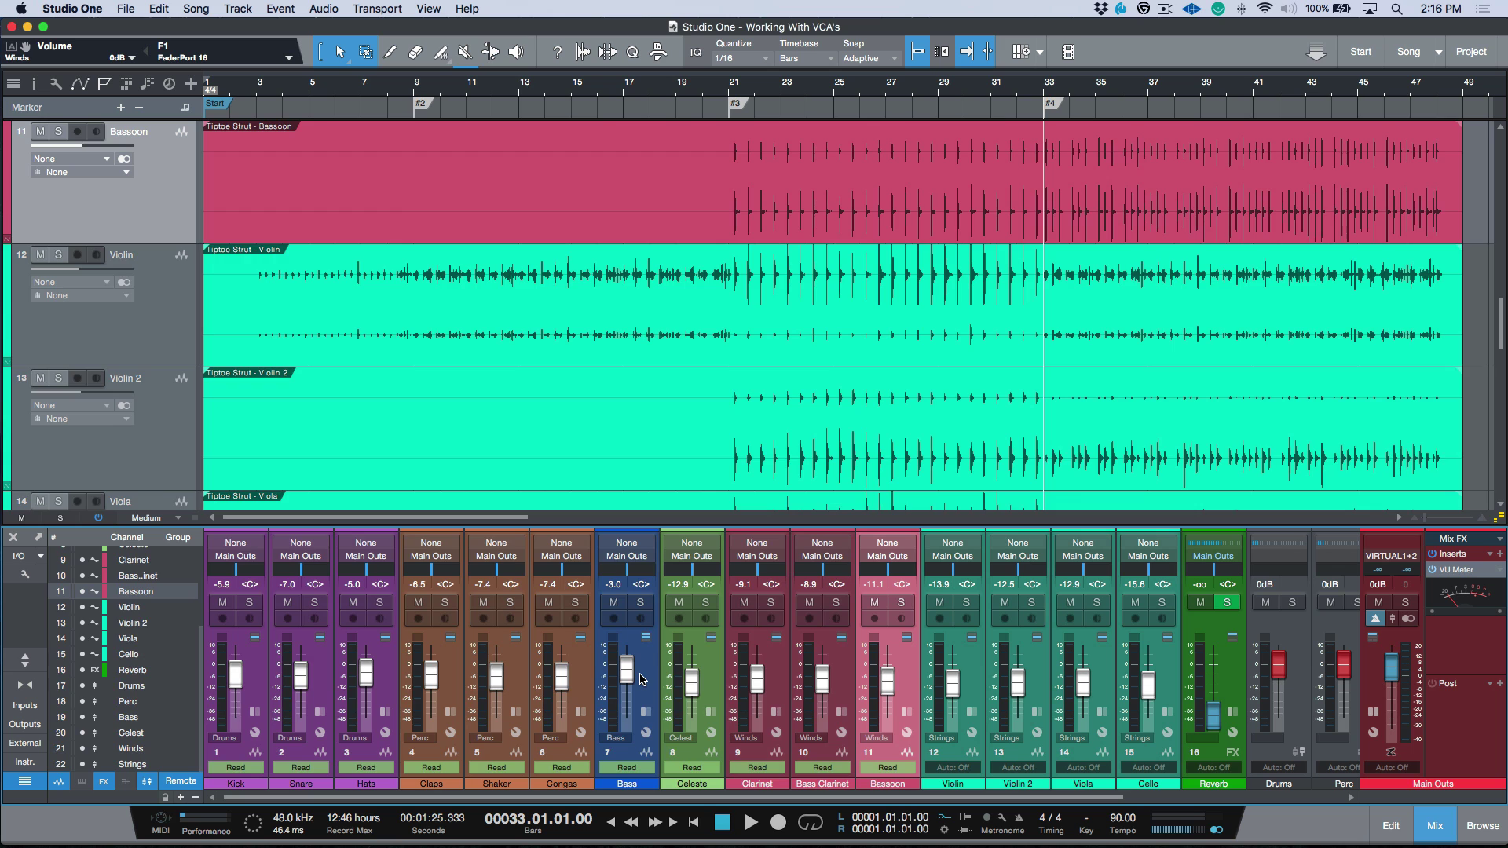
{"action": "left_click", "coordinate": [641, 680]}
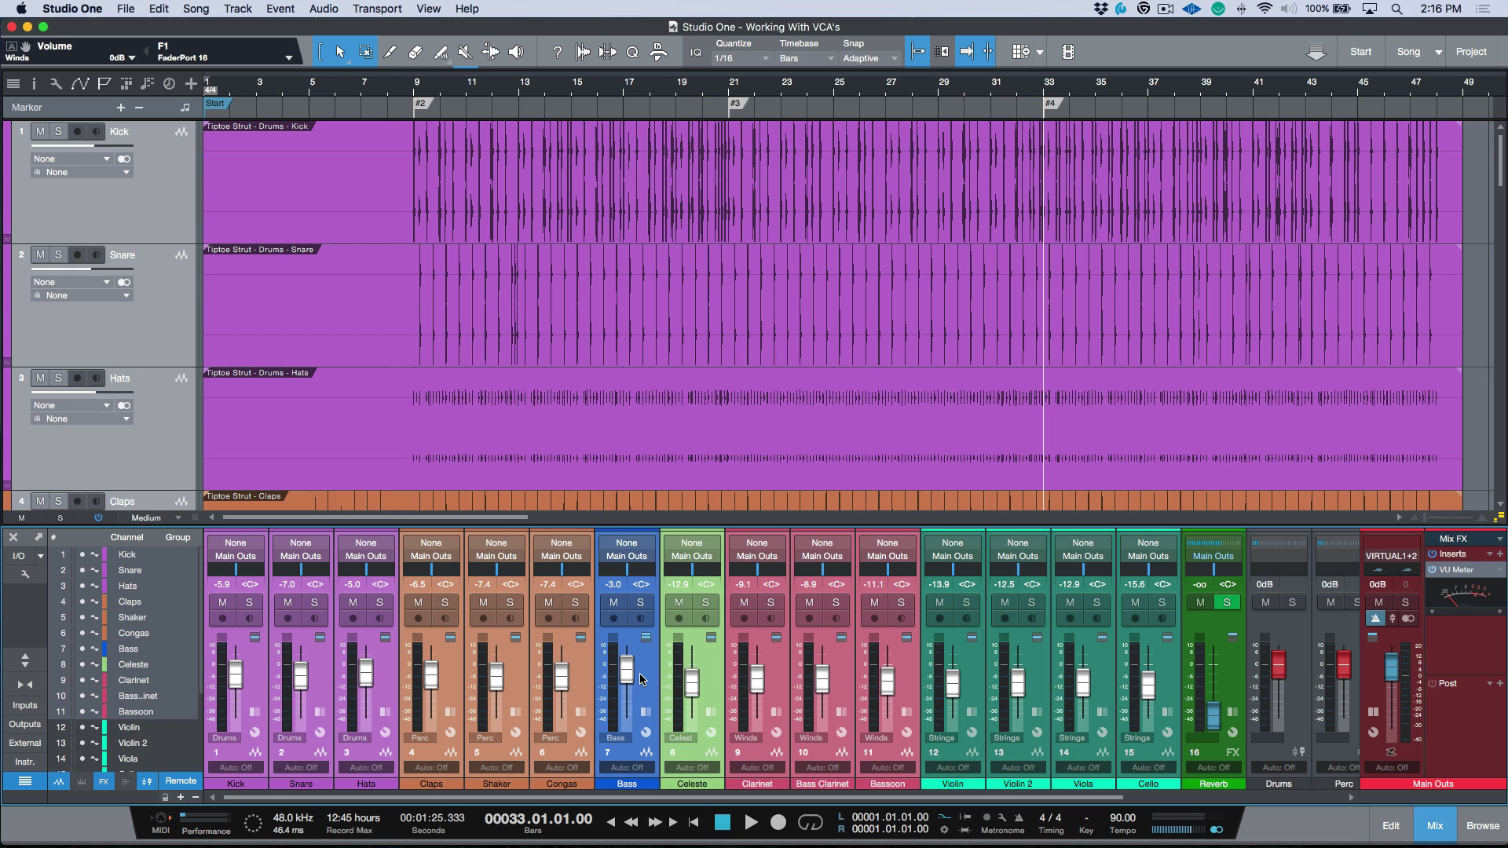
{"action": "key", "text": "z"}
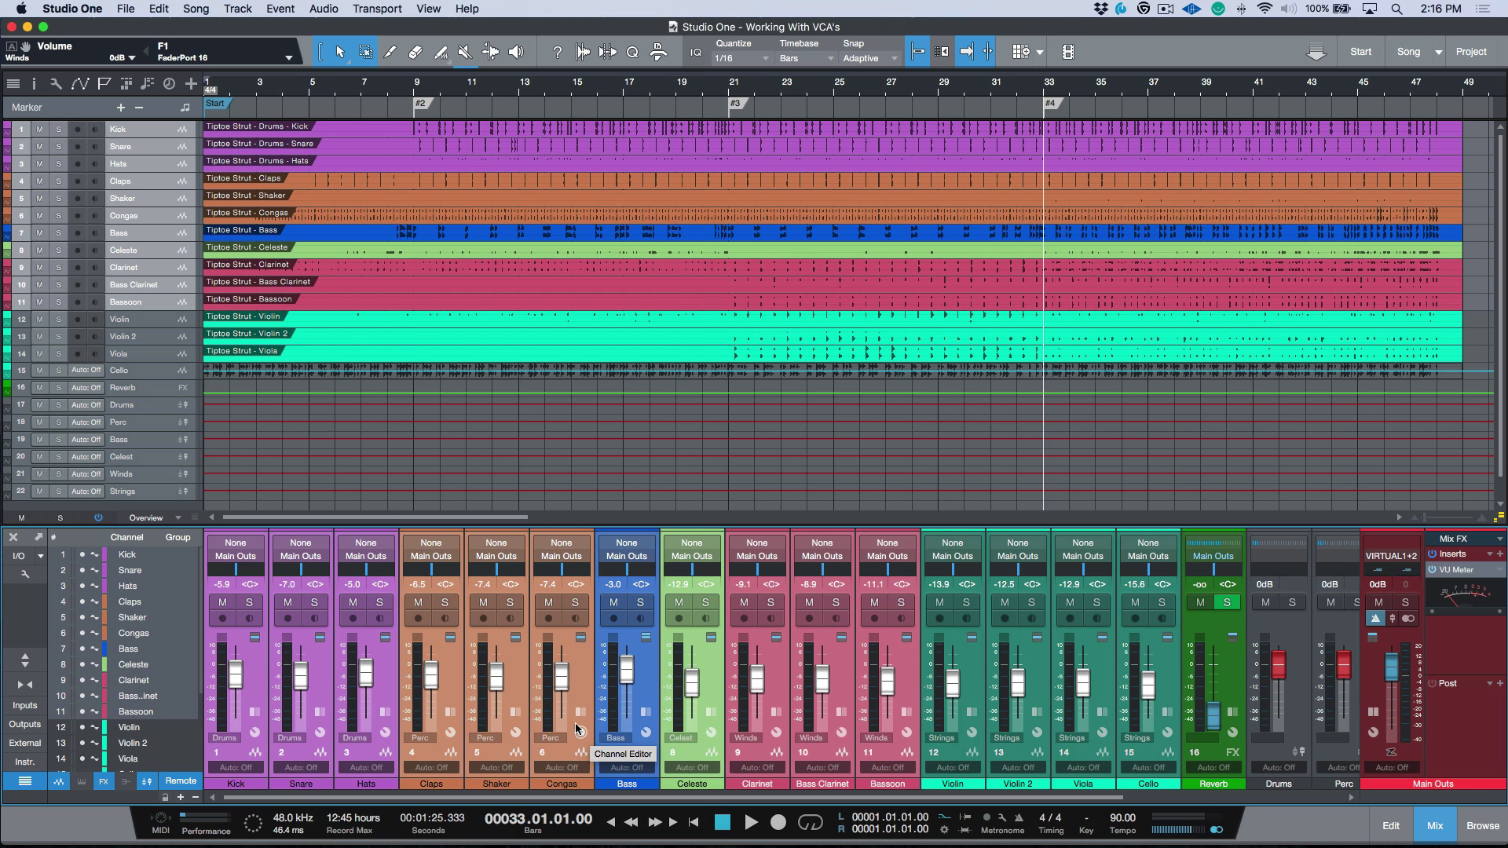
Start playback and move the track selection through Violin, Bass, Celest and Drums.
{"action": "key", "text": "space"}
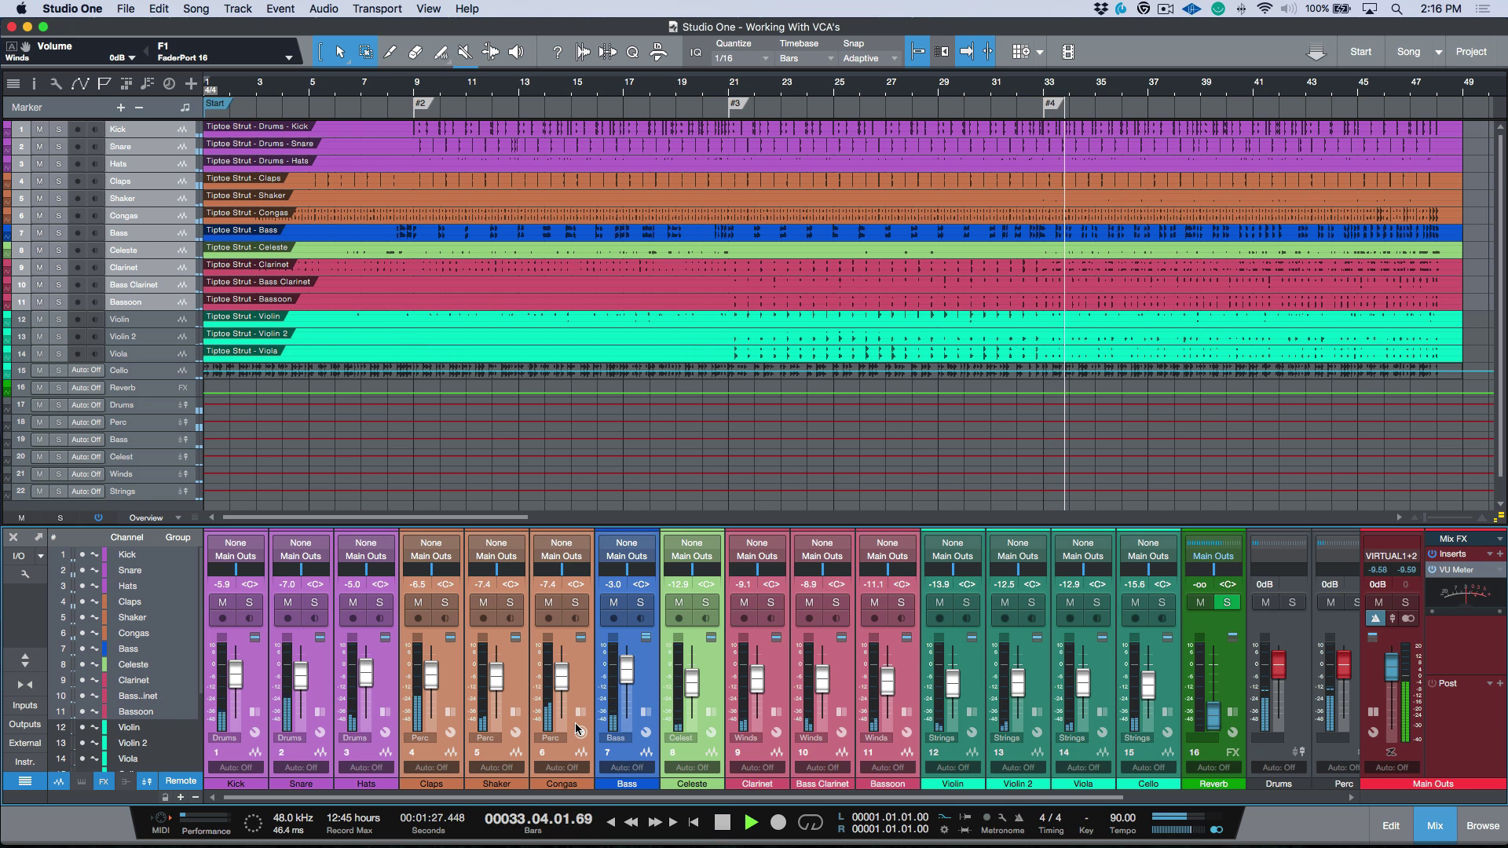
{"action": "key", "text": "Down"}
{"action": "key", "text": "Down"}
{"action": "key", "text": "Down"}
{"action": "key", "text": "Down"}
{"action": "key", "text": "Down"}
{"action": "key", "text": "Down"}
{"action": "key", "text": "Down"}
{"action": "key", "text": "Down"}
{"action": "key", "text": "Down"}
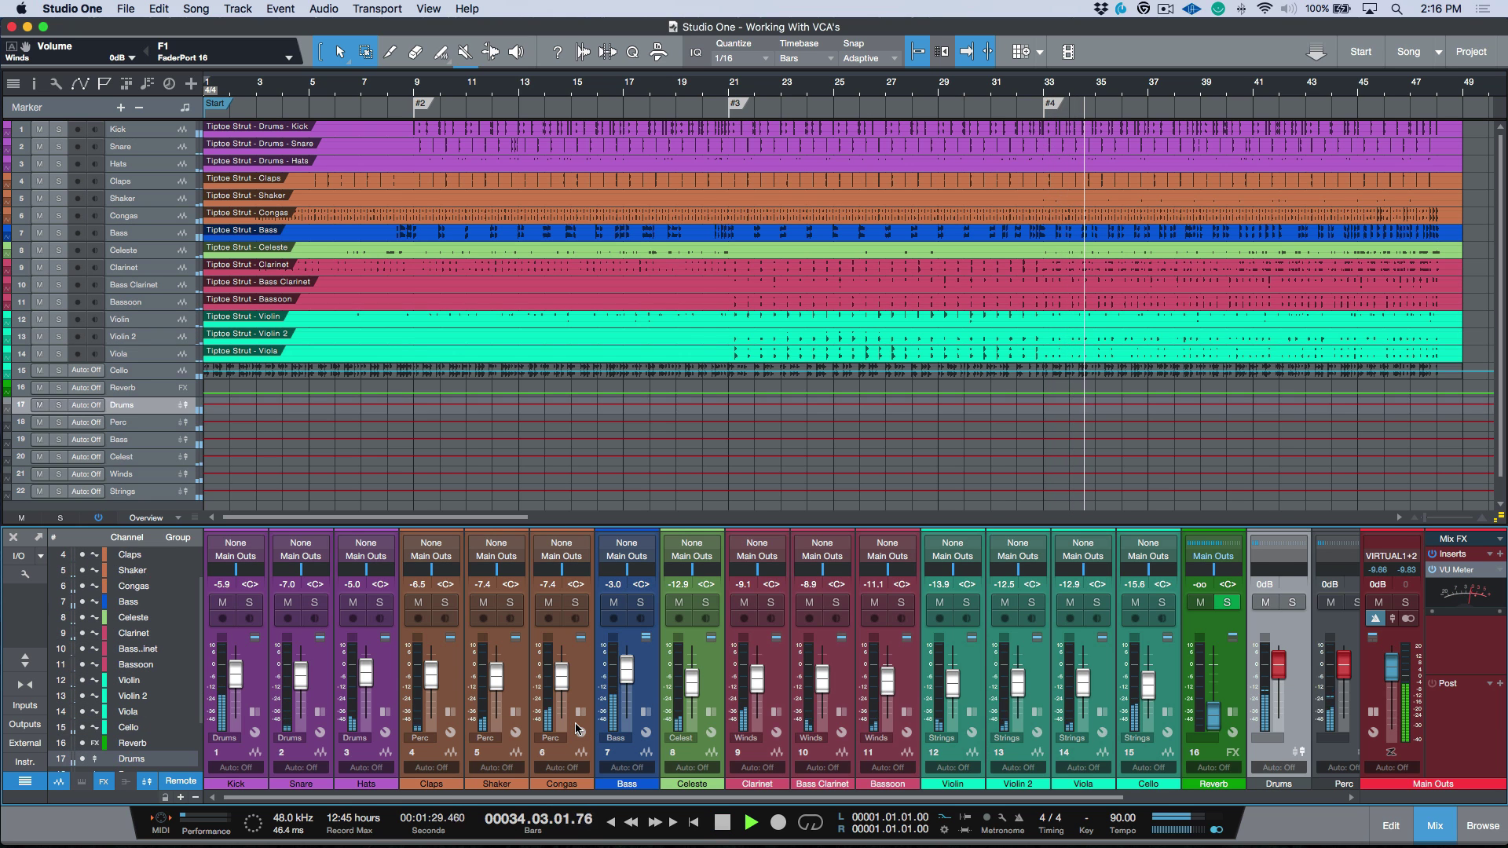
{"action": "key", "text": "Up"}
{"action": "key", "text": "Up"}
{"action": "key", "text": "Up"}
{"action": "key", "text": "Down"}
{"action": "key", "text": "Down"}
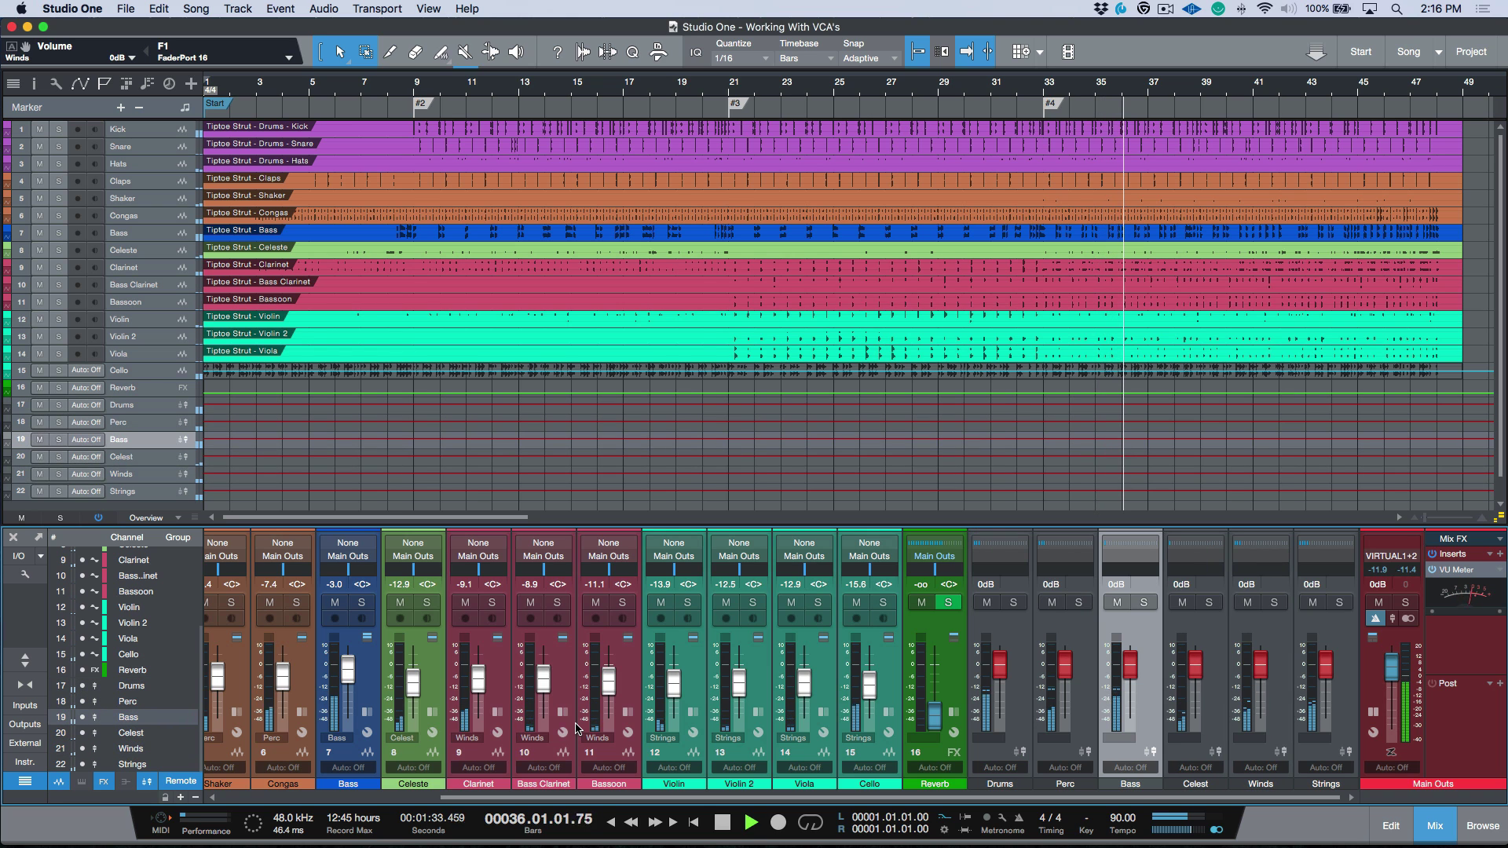
{"action": "key", "text": "Up"}
{"action": "key", "text": "Up"}
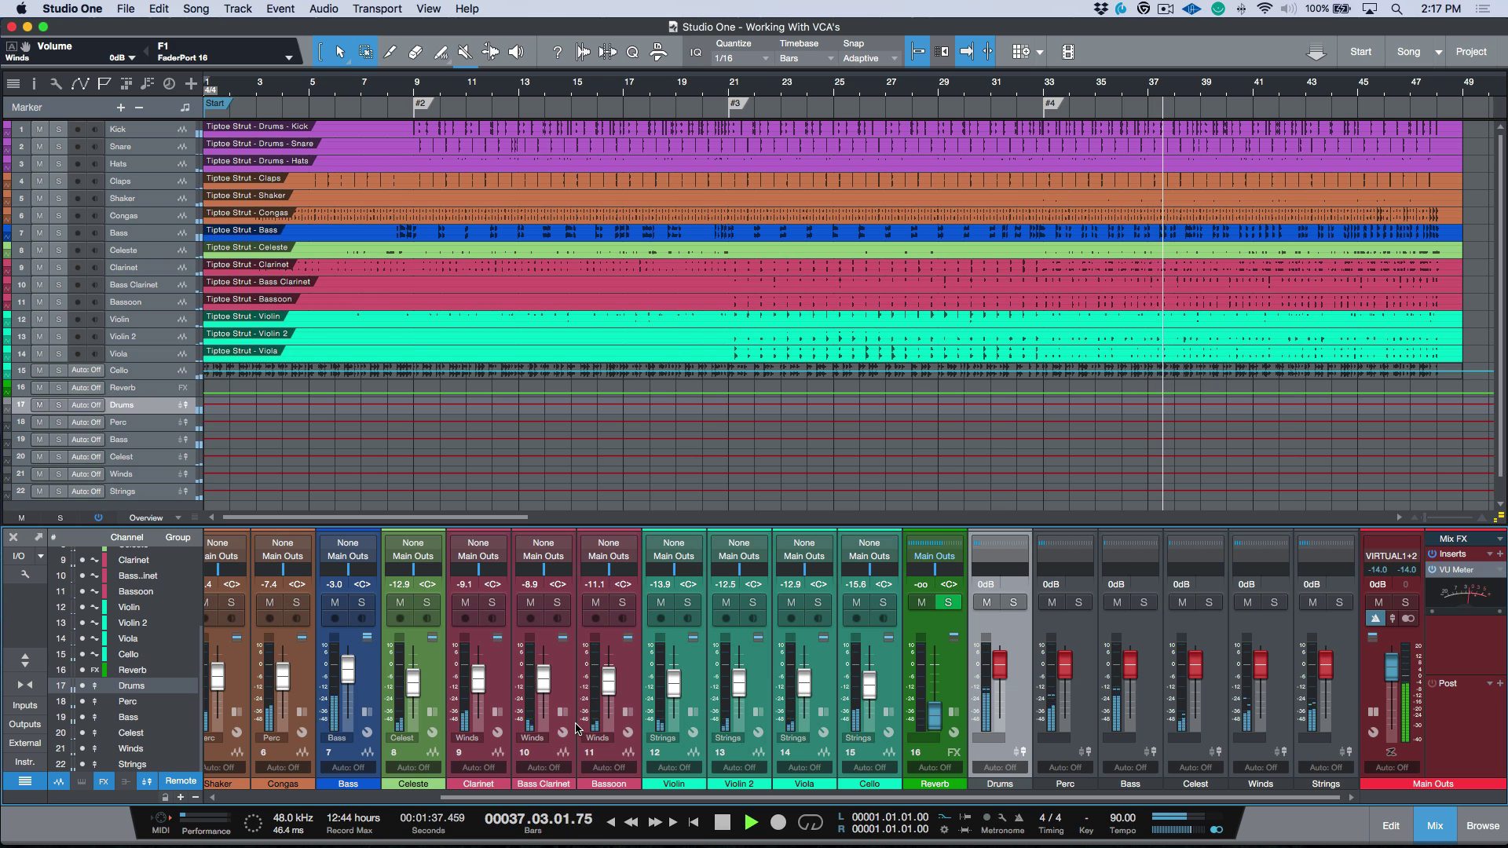
Solo the Drums, Perc, Bass, Celest and Winds VCA groups in turn, then stop at bar 33.
{"action": "key", "text": "s"}
{"action": "key", "text": "Down"}
{"action": "key", "text": "s"}
{"action": "key", "text": "Up"}
{"action": "key", "text": "Down"}
{"action": "key", "text": "Down"}
{"action": "key", "text": "s"}
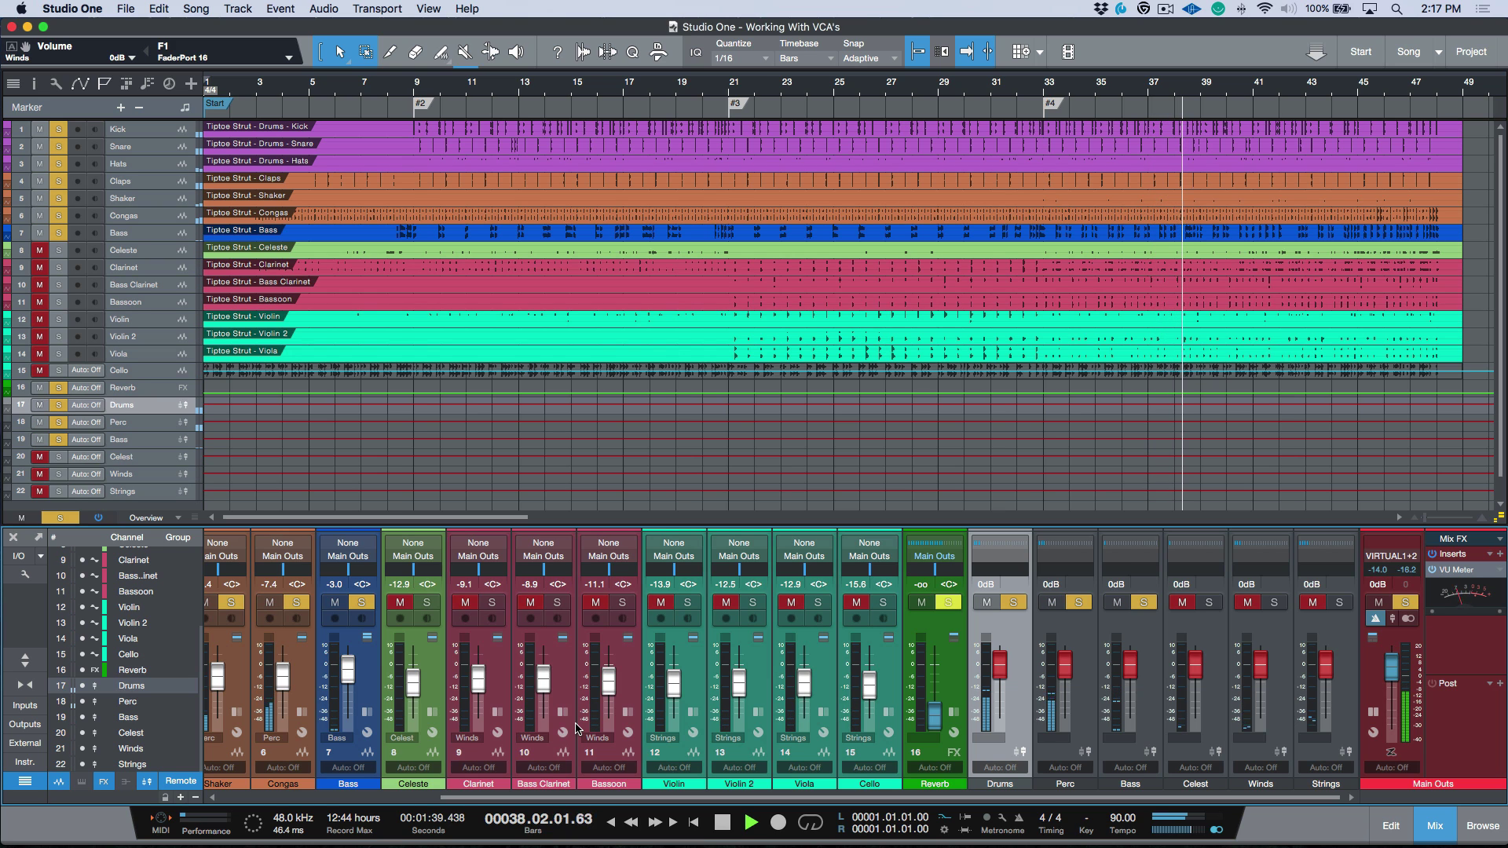
{"action": "key", "text": "Down"}
{"action": "key", "text": "s"}
{"action": "key", "text": "Down"}
{"action": "key", "text": "s"}
{"action": "key", "text": "Up"}
{"action": "key", "text": "Up"}
{"action": "key", "text": "Up"}
{"action": "key", "text": "Up"}
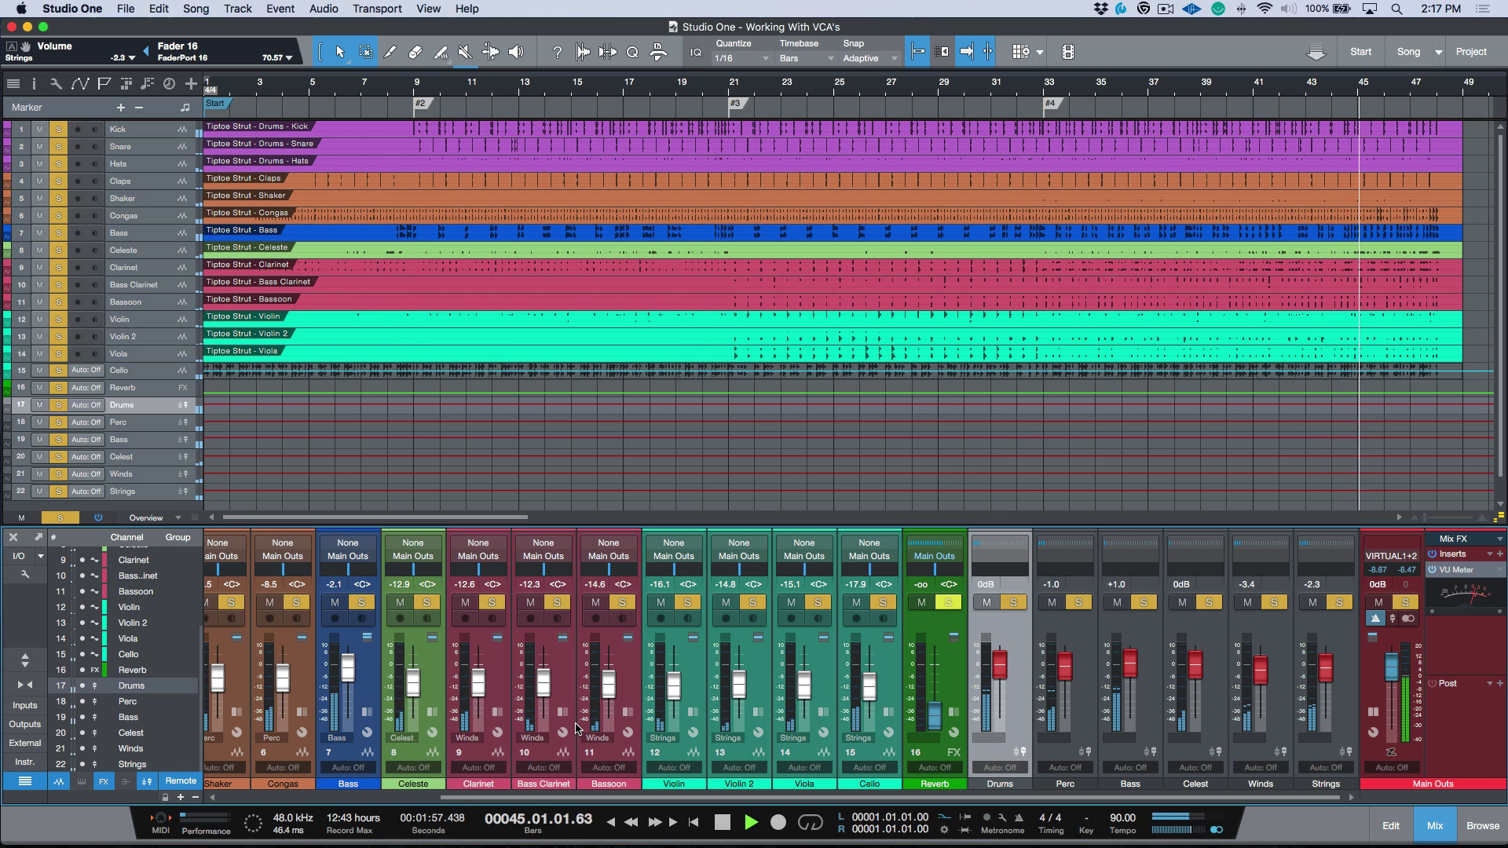
{"action": "key", "text": "space"}
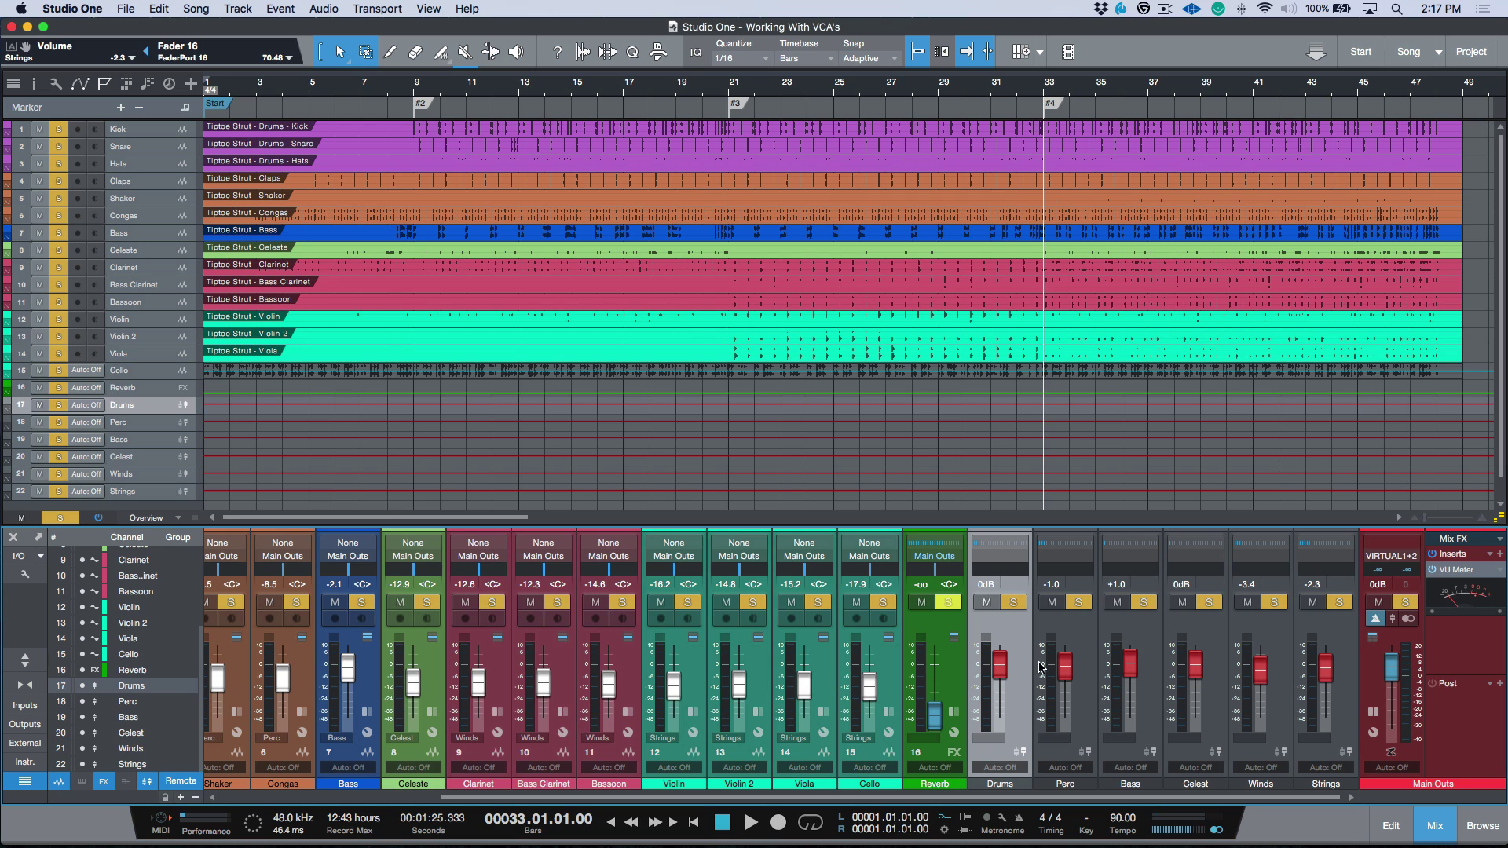
Clear all solos and step through the Drums, Perc, Bass, Celest, Winds and Strings VCAs to see their members.
{"action": "key", "text": "shift+s"}
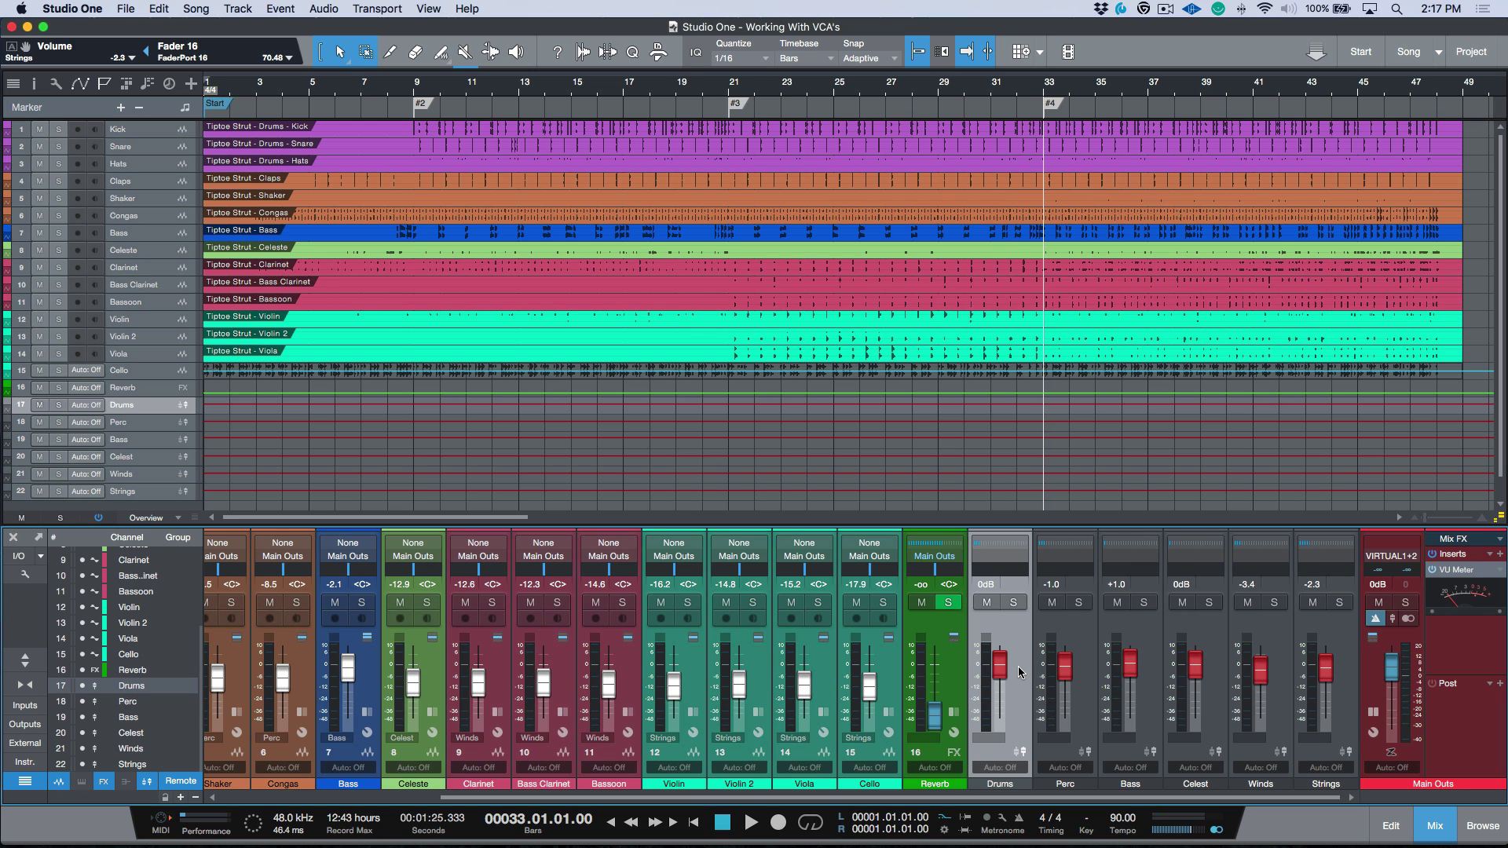
{"action": "left_click", "coordinate": [1018, 666]}
{"action": "key", "text": "Down"}
{"action": "key", "text": "Down"}
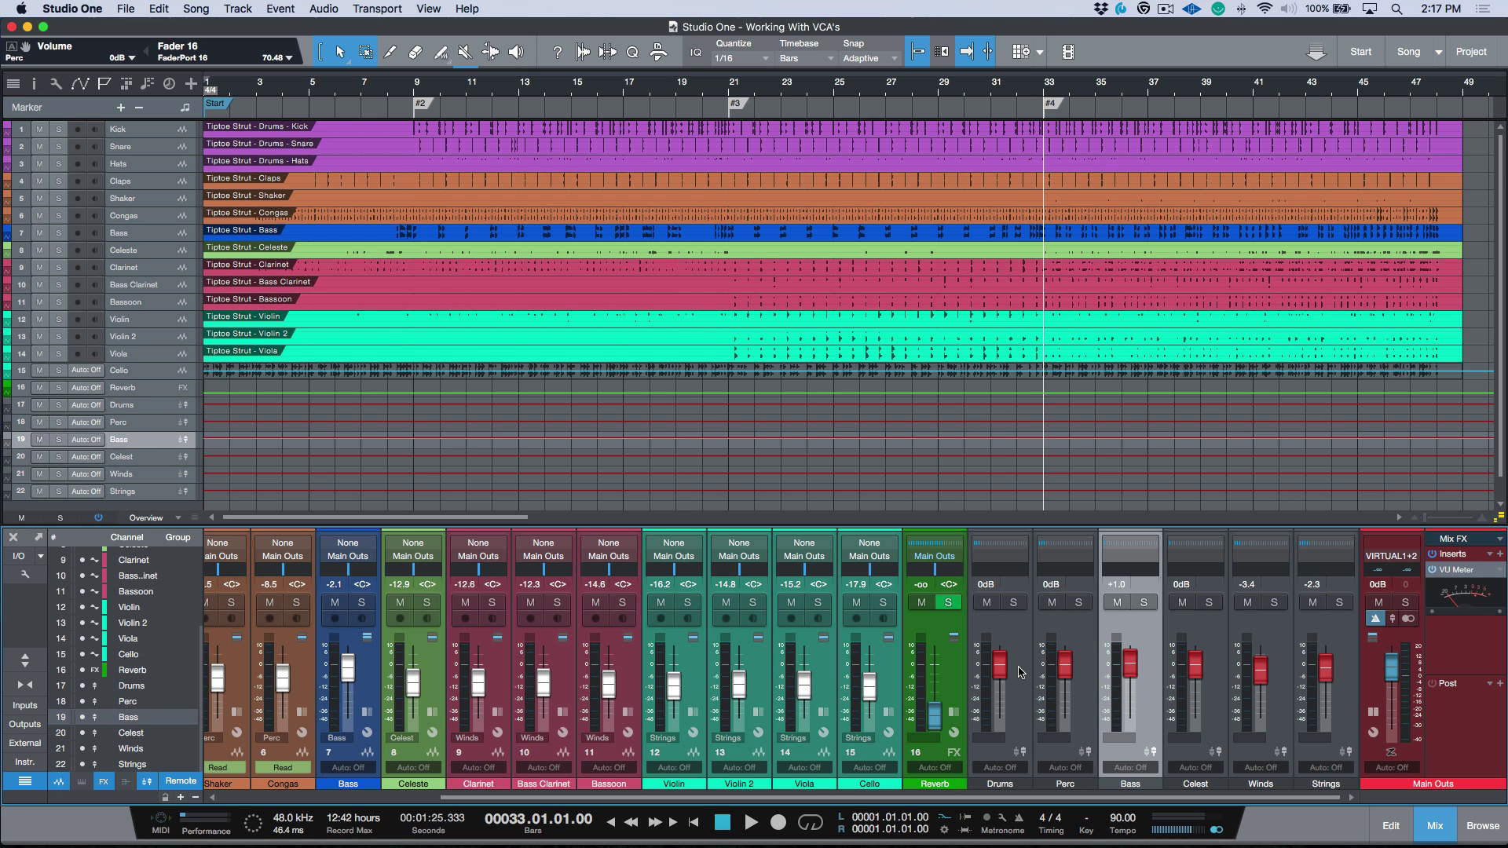
{"action": "key", "text": "Down"}
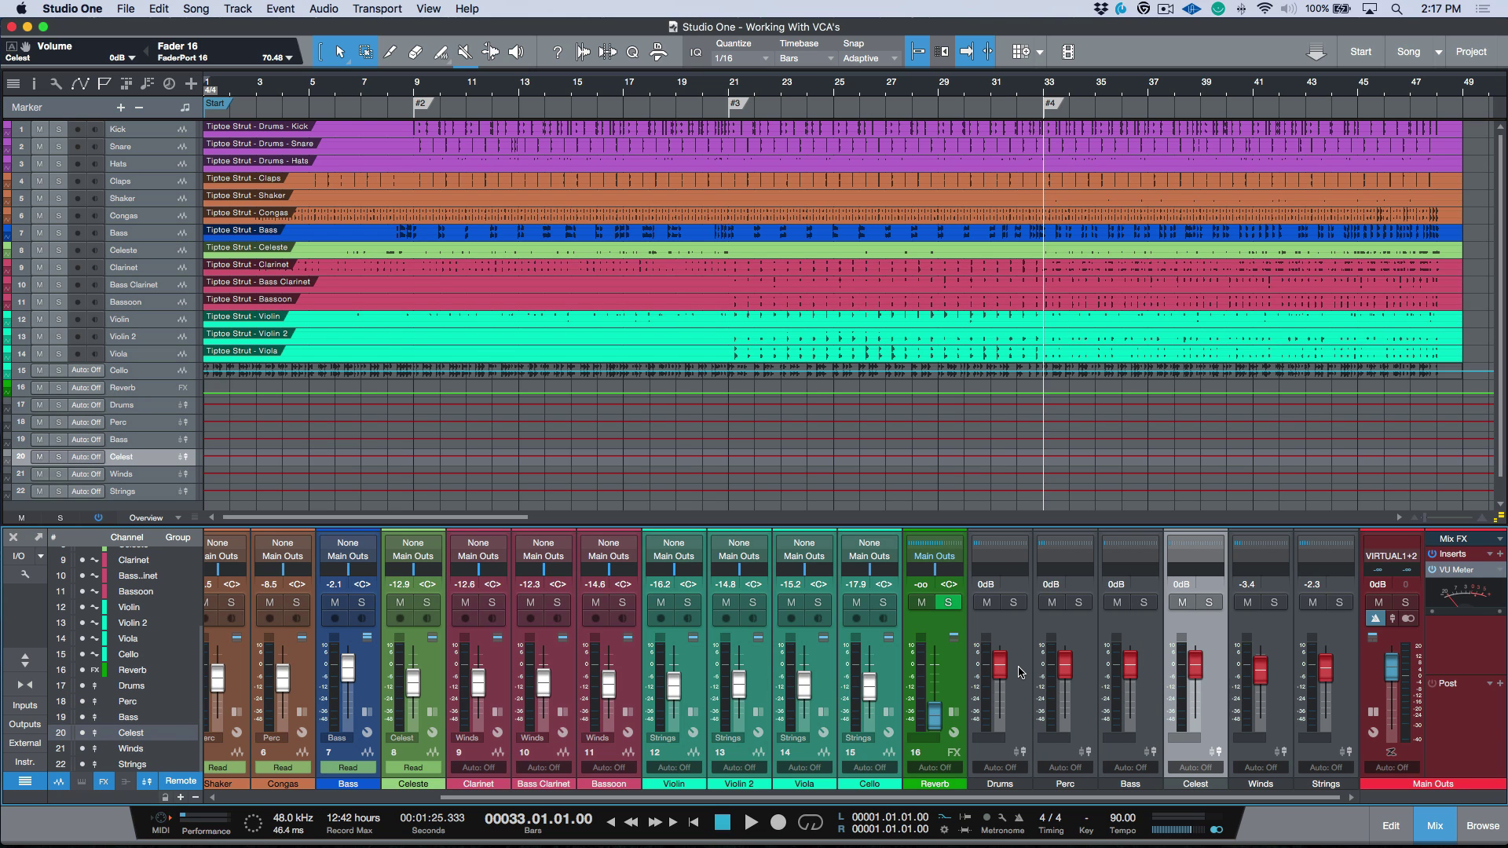
{"action": "key", "text": "Down"}
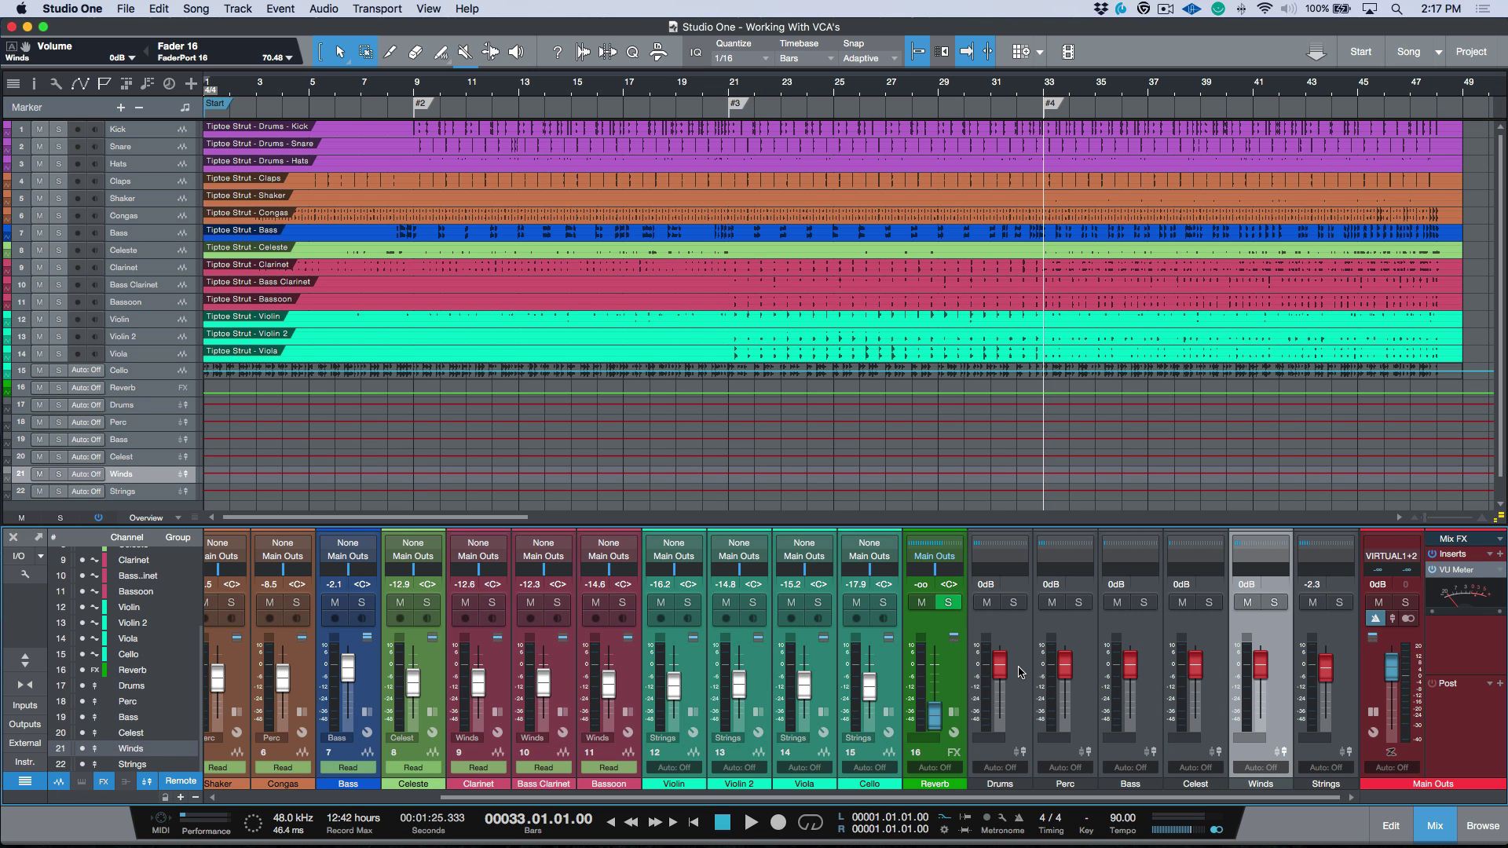
{"action": "key", "text": "Down"}
{"action": "key", "text": "Up"}
{"action": "key", "text": "Up"}
{"action": "key", "text": "Up"}
{"action": "key", "text": "Up"}
{"action": "key", "text": "Up"}
{"action": "key", "text": "Up"}
{"action": "key", "text": "Up"}
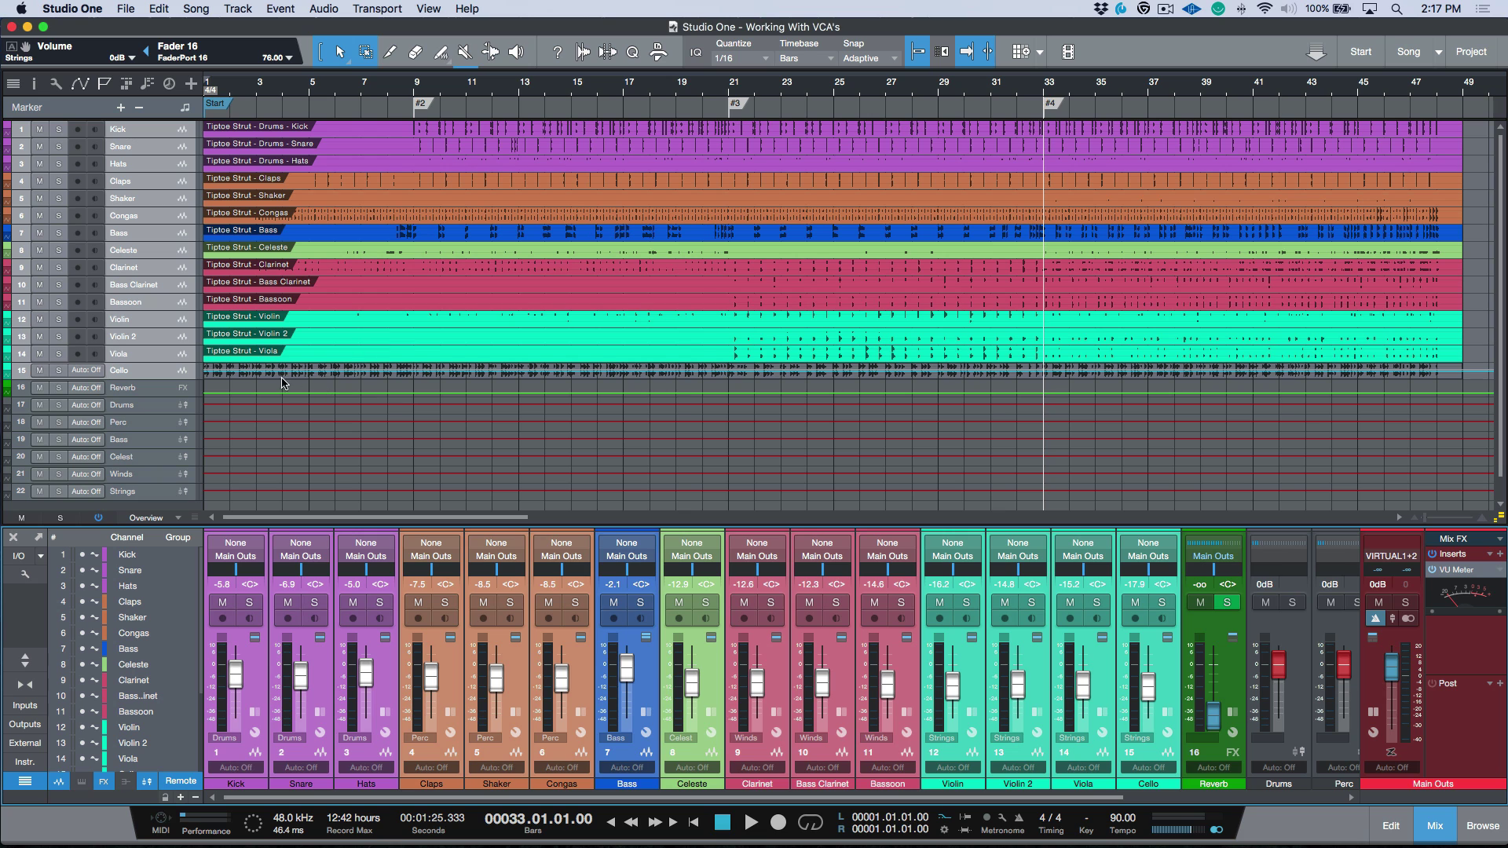
At normal track height, show volume automation on Violin, Violin 2, Viola and Cello.
{"action": "left_click", "coordinate": [163, 372]}
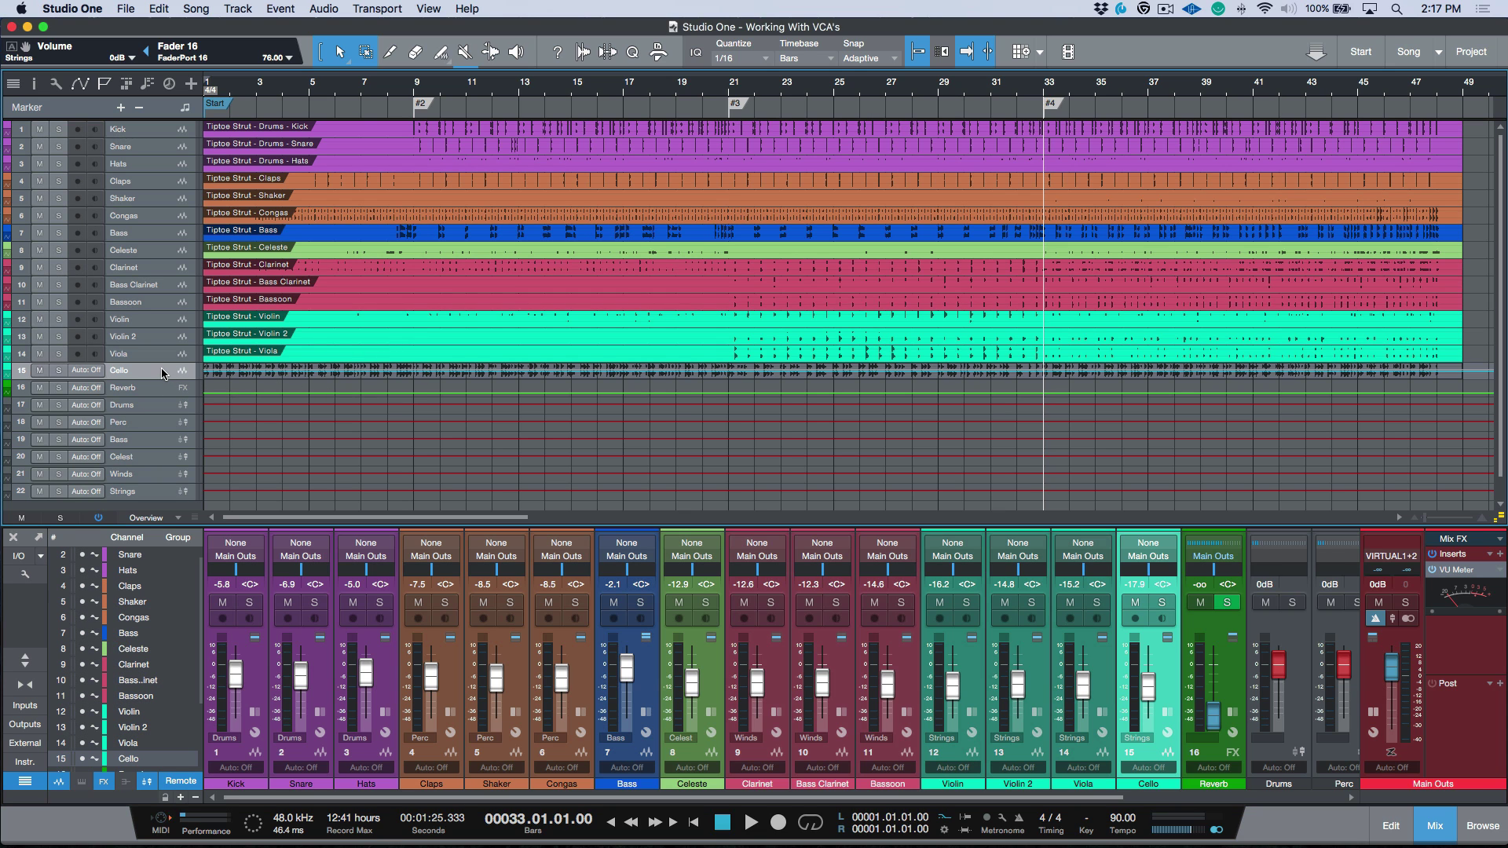
{"action": "left_click", "coordinate": [165, 323]}
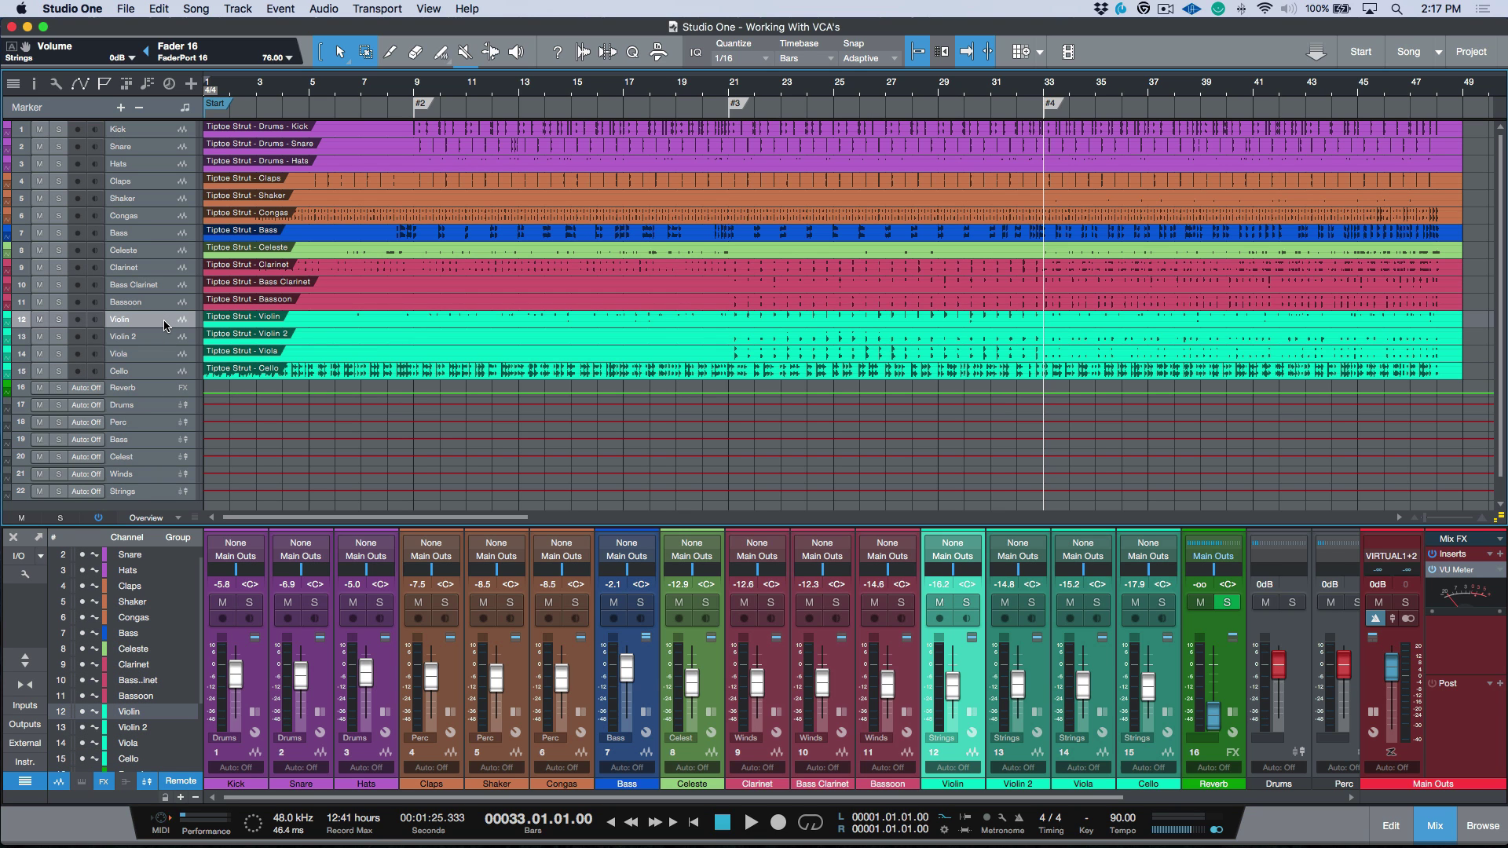
{"action": "key", "text": "alt+e"}
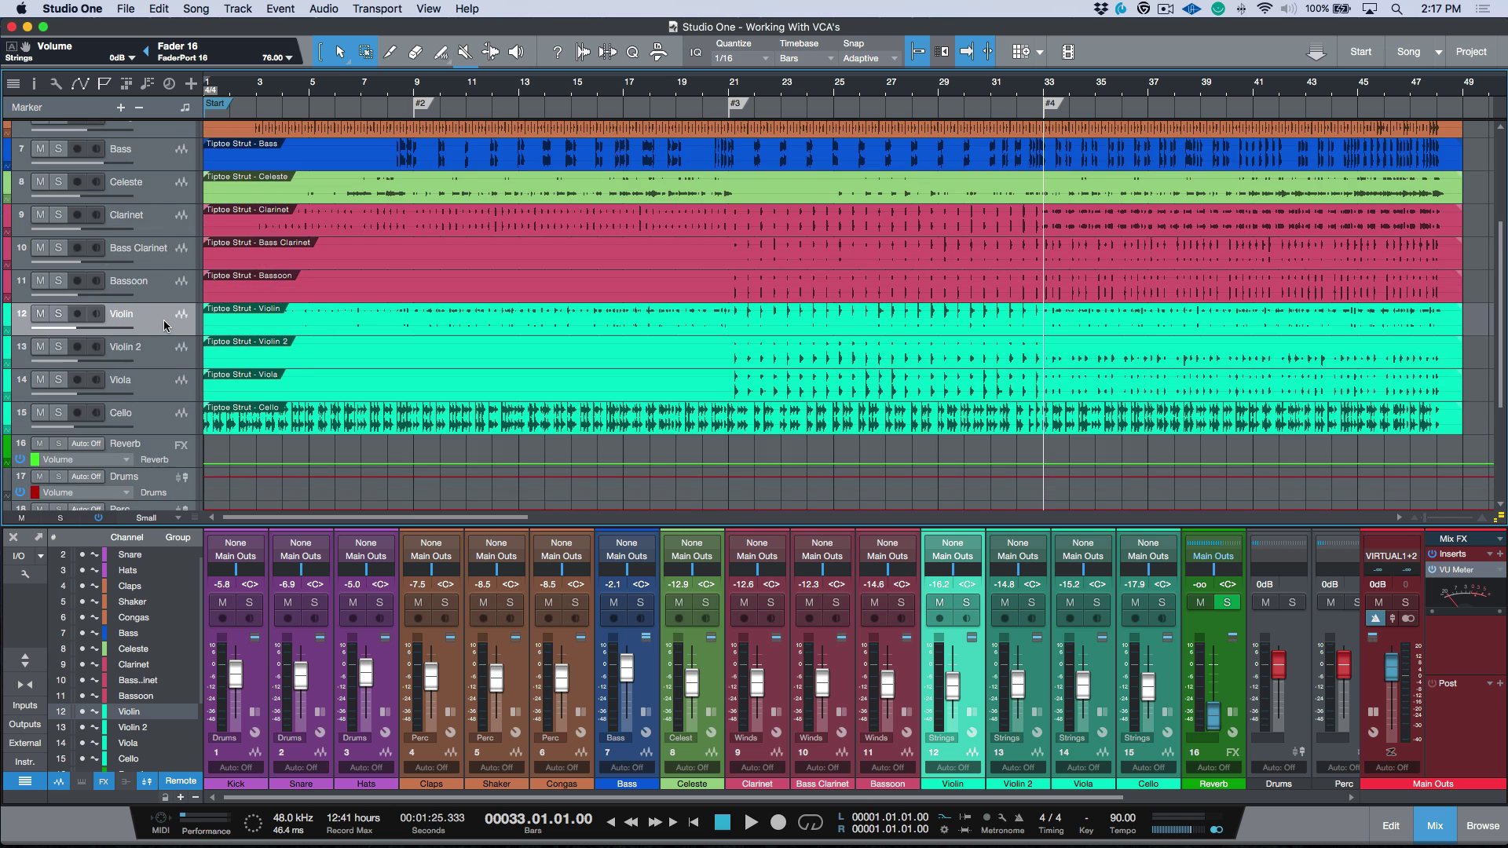
{"action": "key", "text": "a"}
{"action": "key", "text": "Down"}
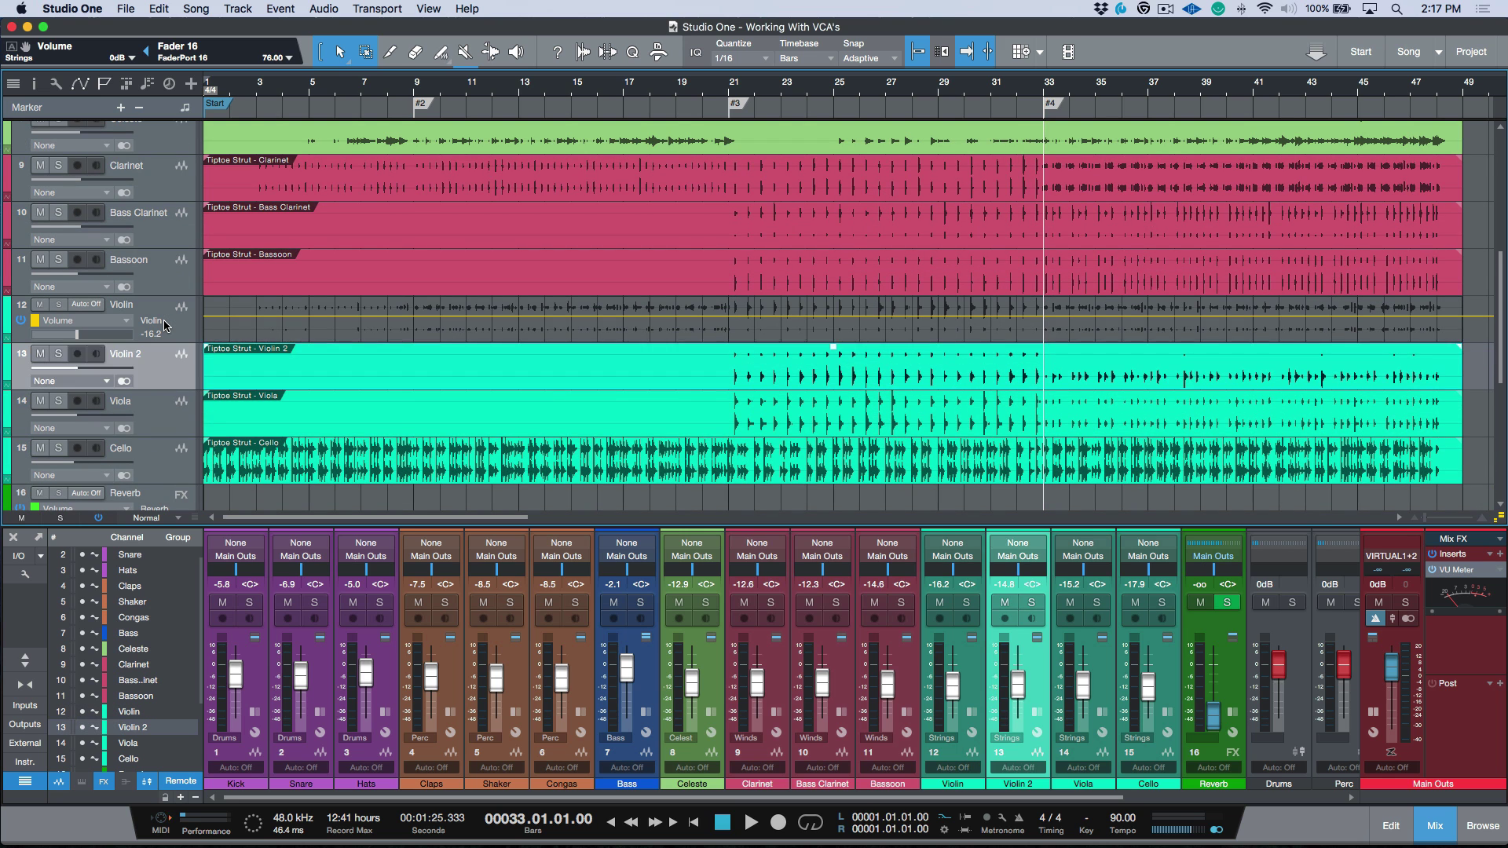
{"action": "key", "text": "a"}
{"action": "key", "text": "Down"}
{"action": "key", "text": "a"}
{"action": "key", "text": "Down"}
{"action": "key", "text": "a"}
{"action": "key", "text": "Up"}
{"action": "key", "text": "Up"}
{"action": "key", "text": "Up"}
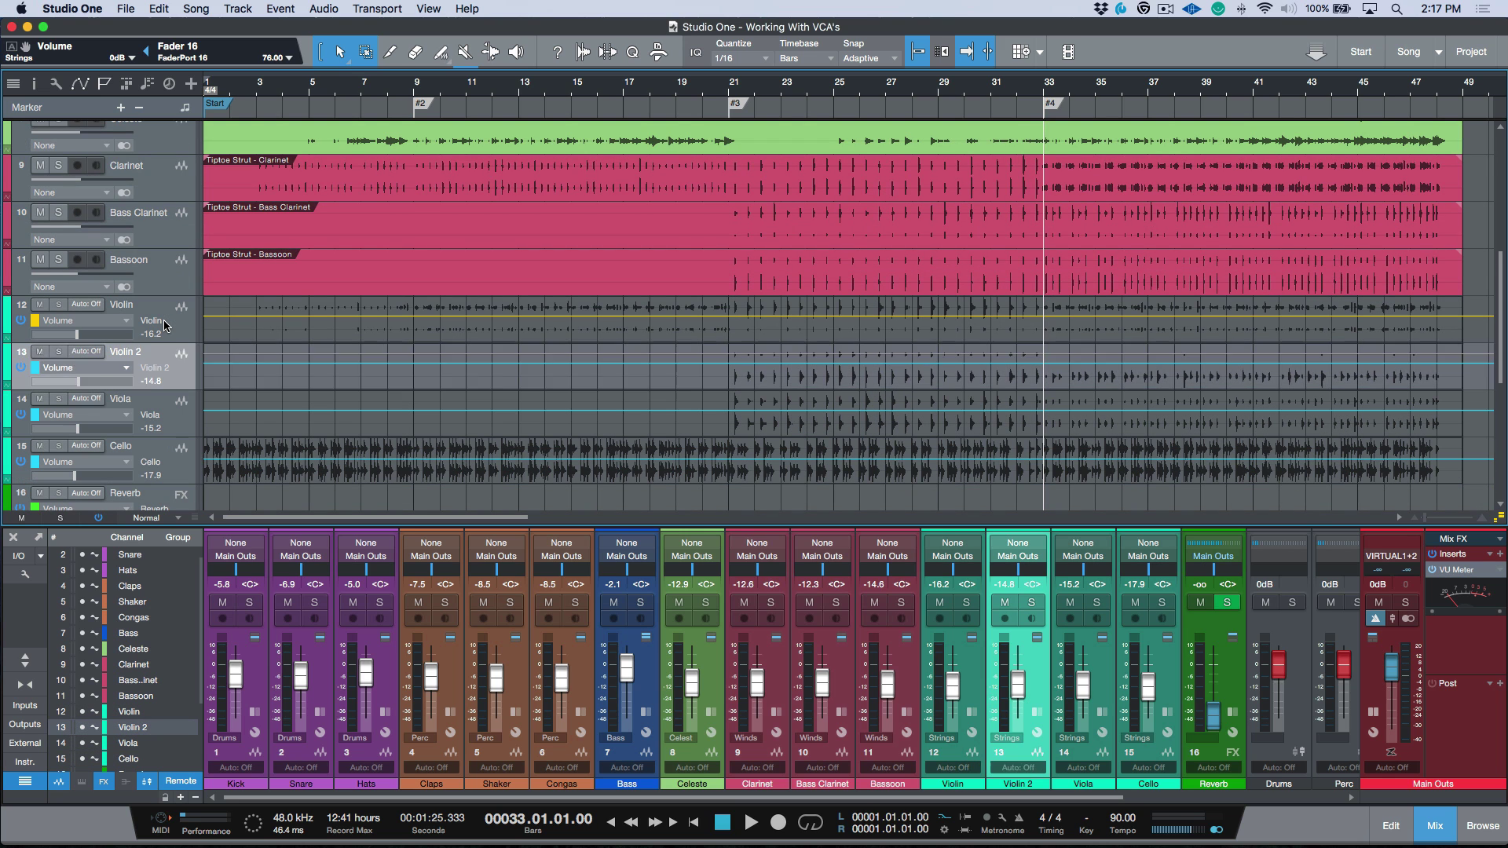
Colour the Violin 2, Viola and Cello automation lanes yellow, then return to bar 21.
{"action": "left_click", "coordinate": [36, 368]}
{"action": "left_click", "coordinate": [114, 390]}
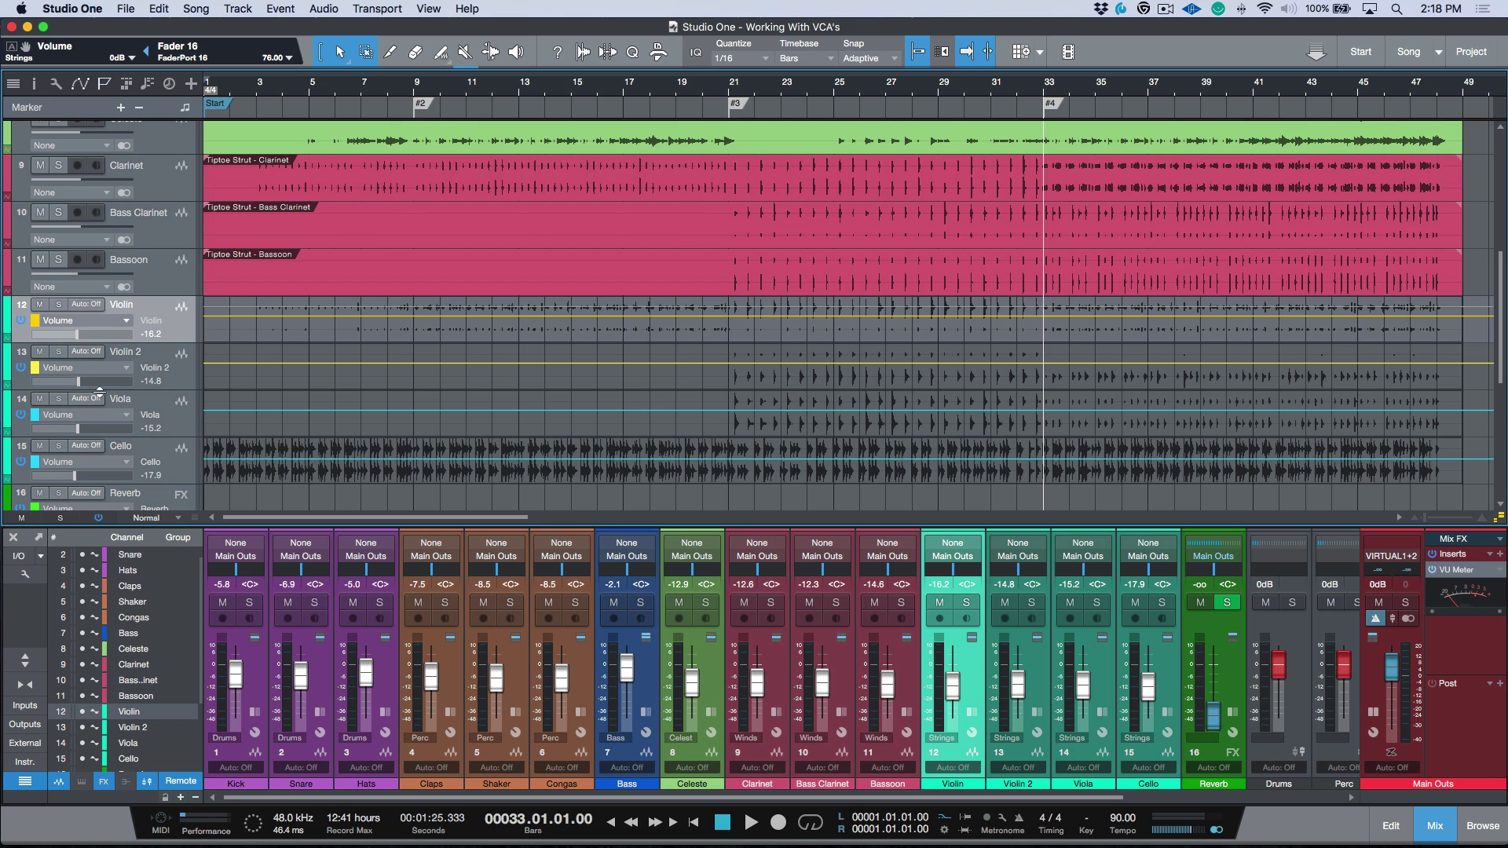
{"action": "left_click", "coordinate": [33, 371]}
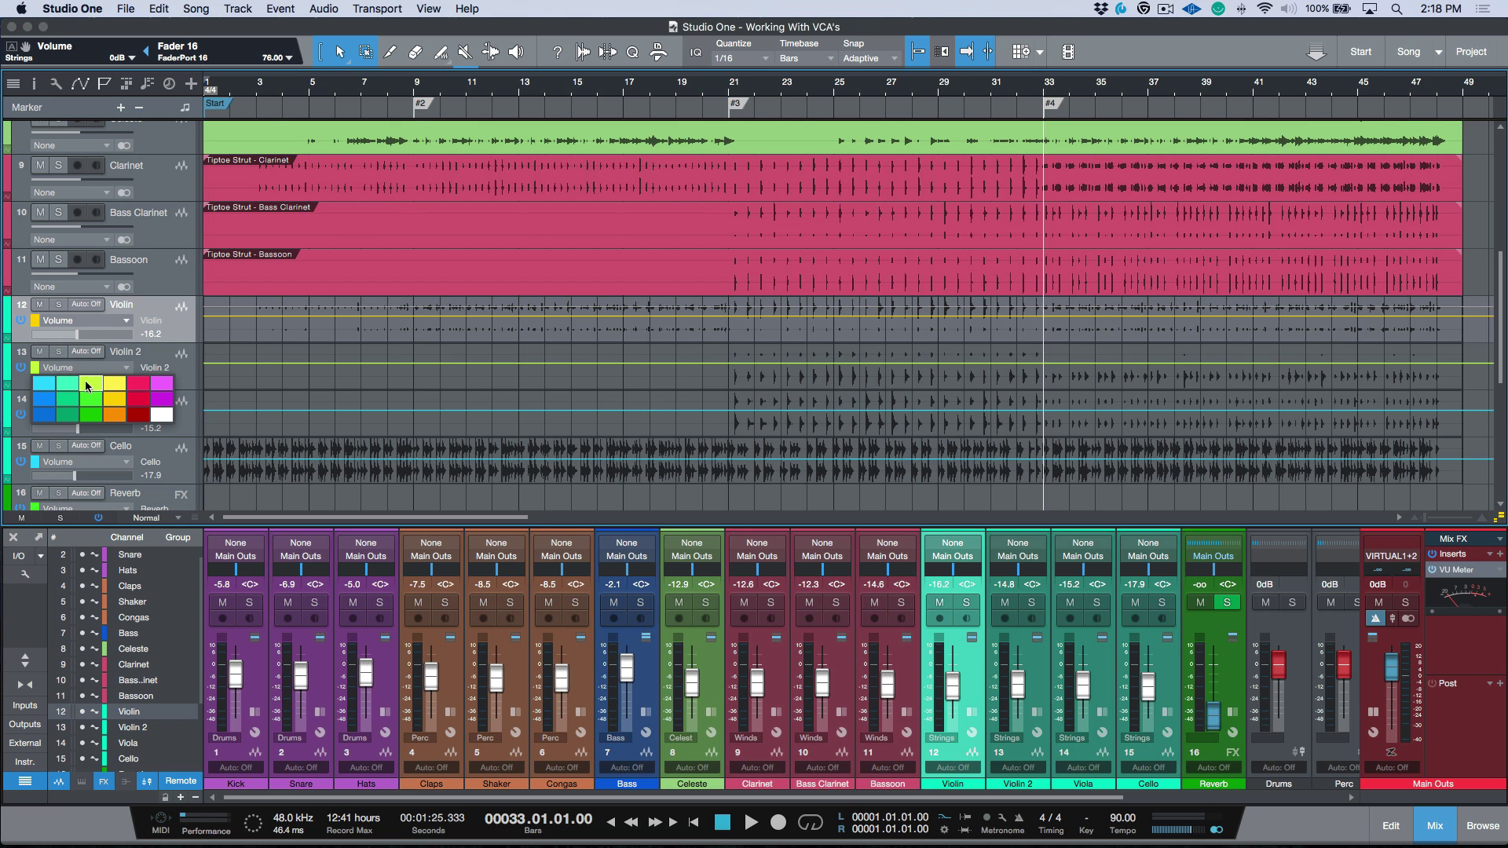
{"action": "left_click", "coordinate": [34, 416]}
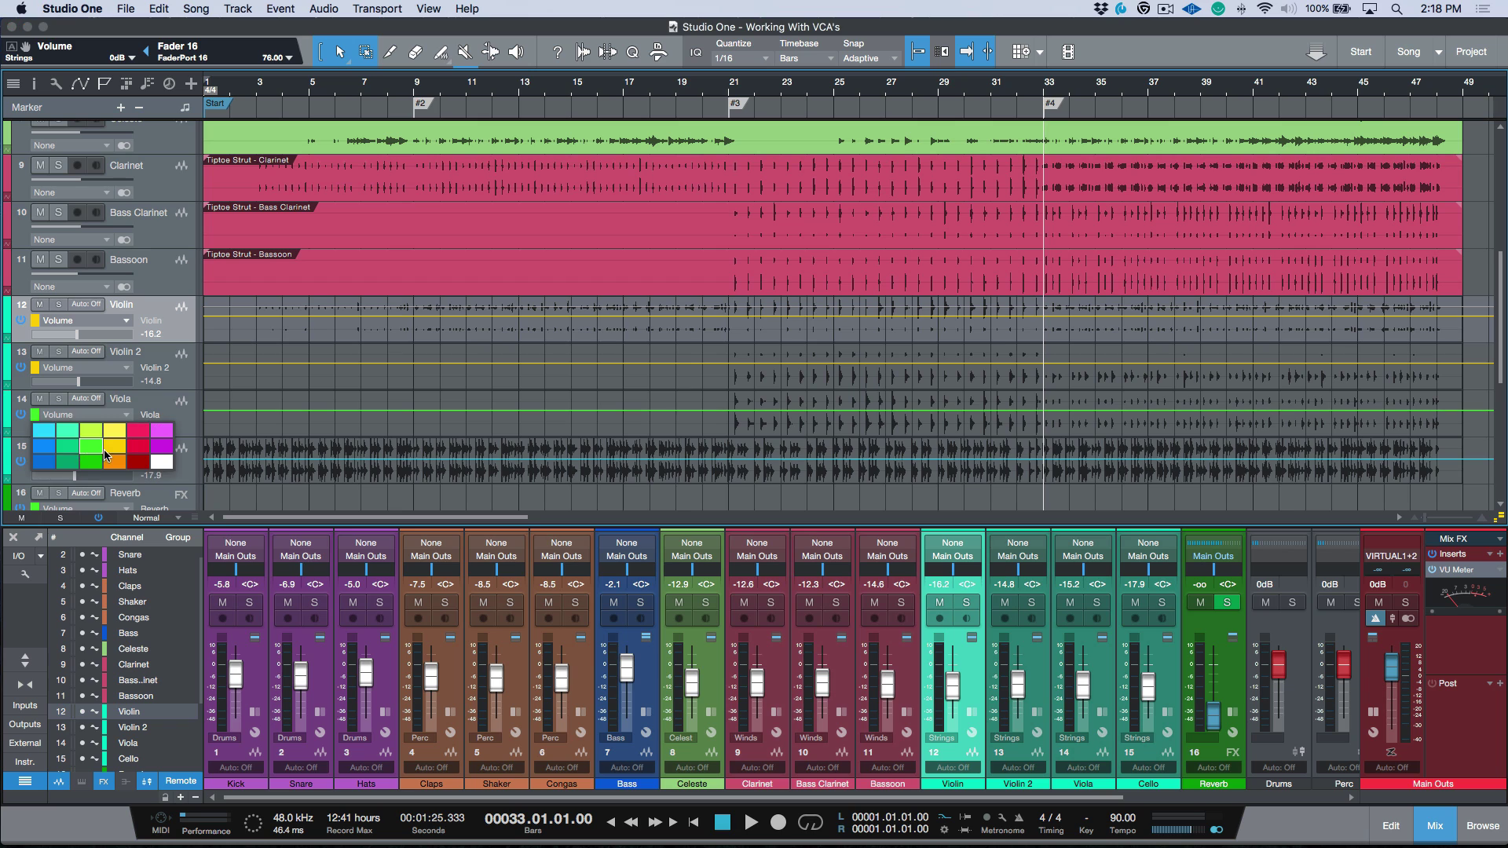
{"action": "left_click", "coordinate": [114, 446]}
{"action": "left_click", "coordinate": [36, 463]}
{"action": "left_click", "coordinate": [113, 477]}
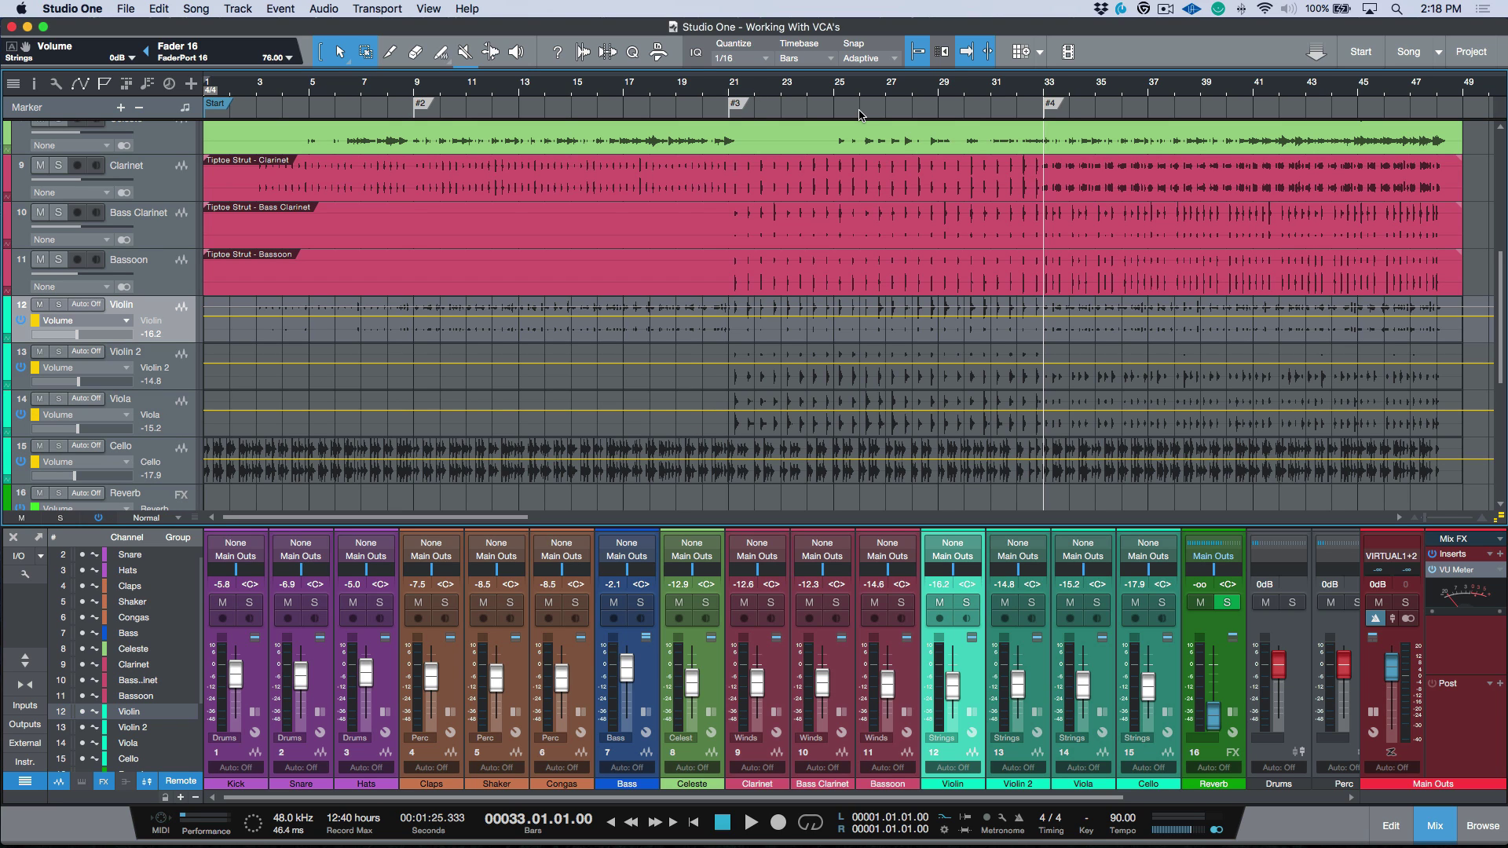
{"action": "key", "text": "shift+b"}
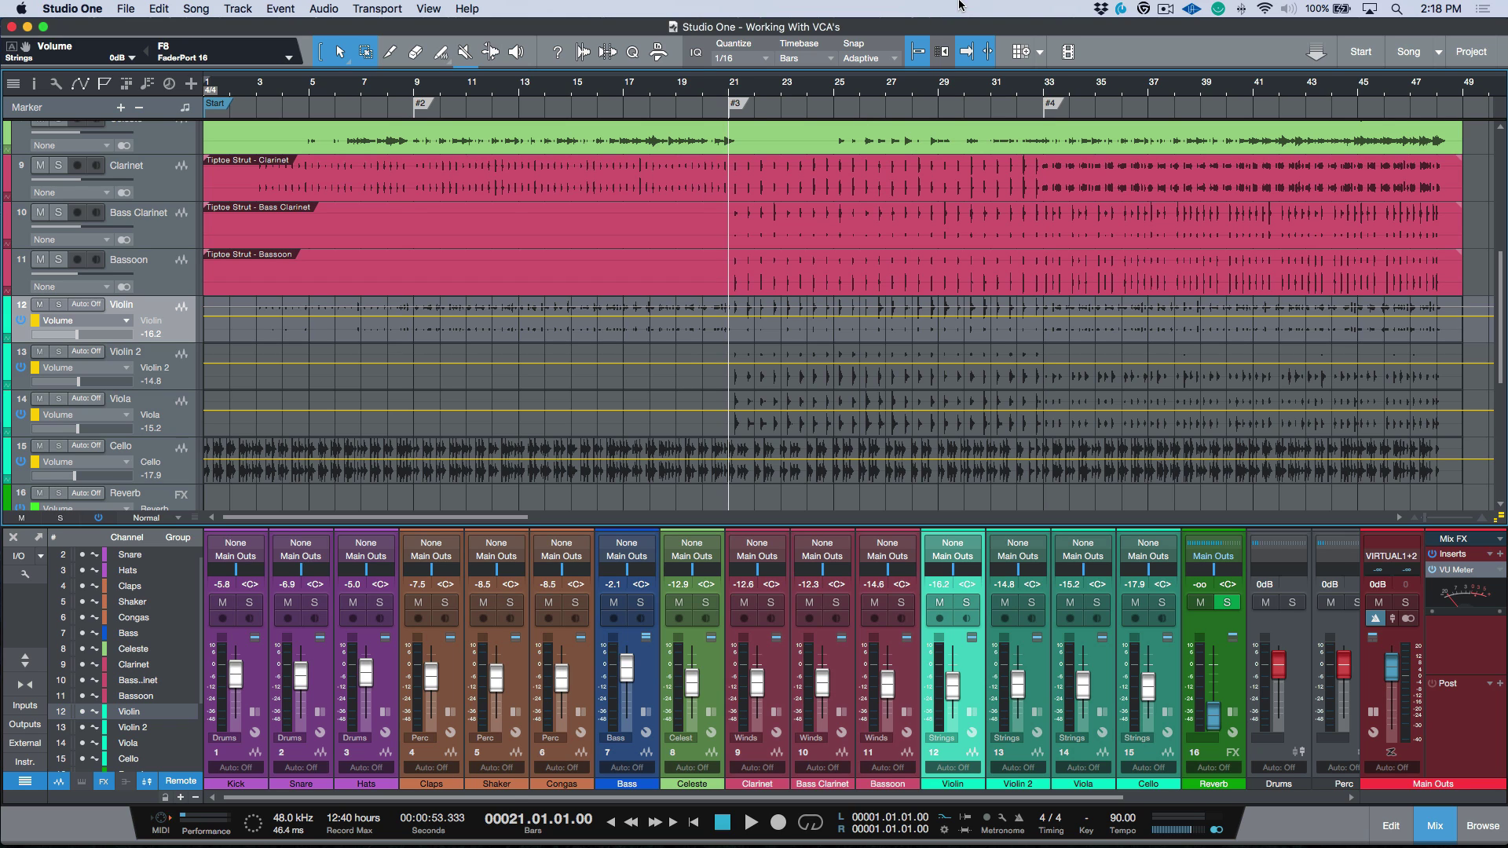
Select the Strings VCA and play from bar 21 to record its short volume dip, then stop.
{"action": "scroll", "coordinate": [865, 260], "scroll_direction": "down", "scroll_amount": 1}
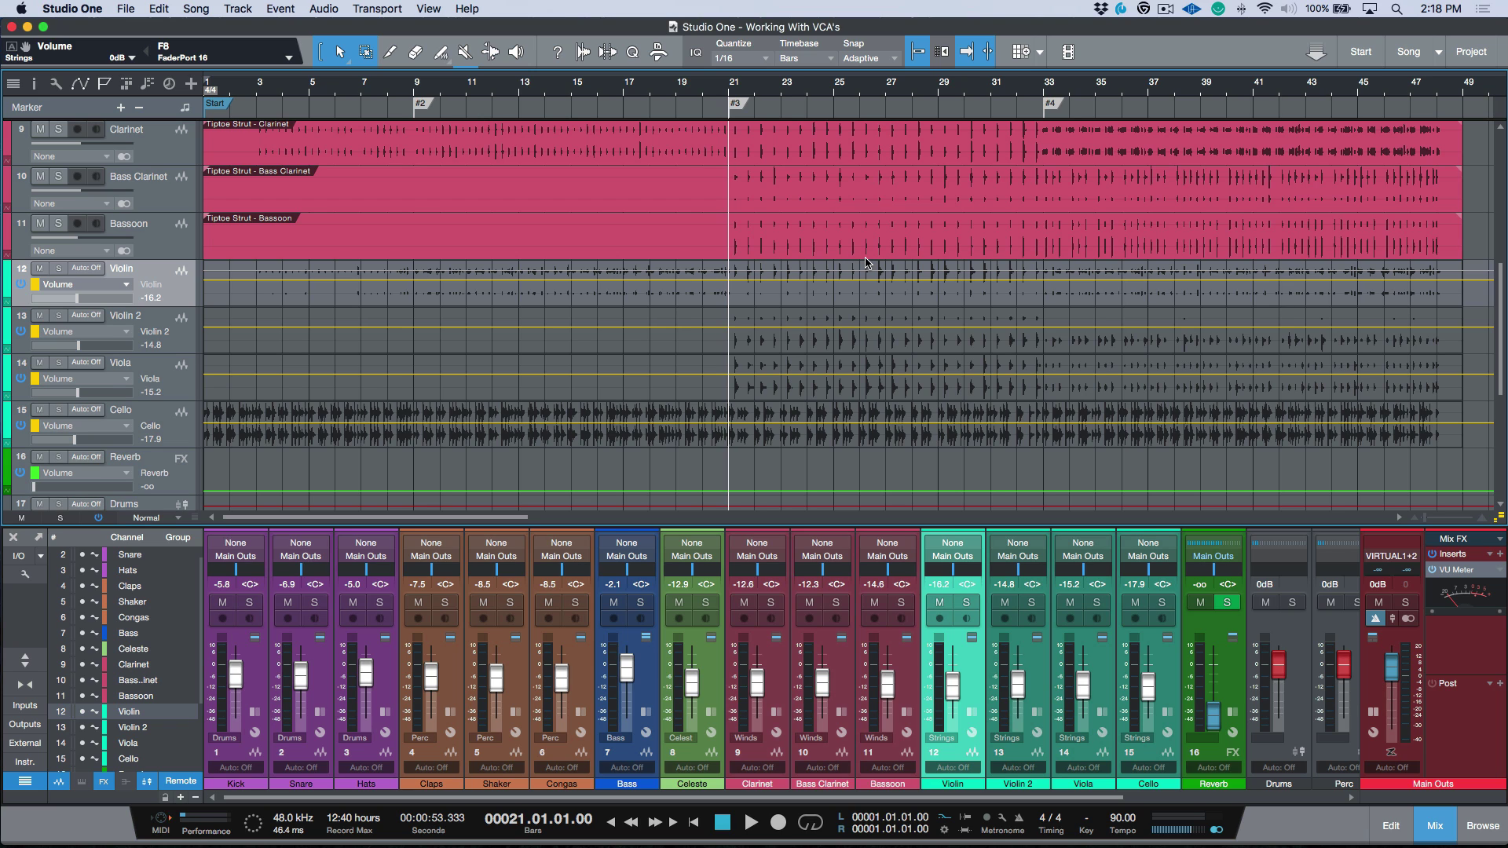
{"action": "scroll", "coordinate": [870, 289], "scroll_direction": "down", "scroll_amount": 1}
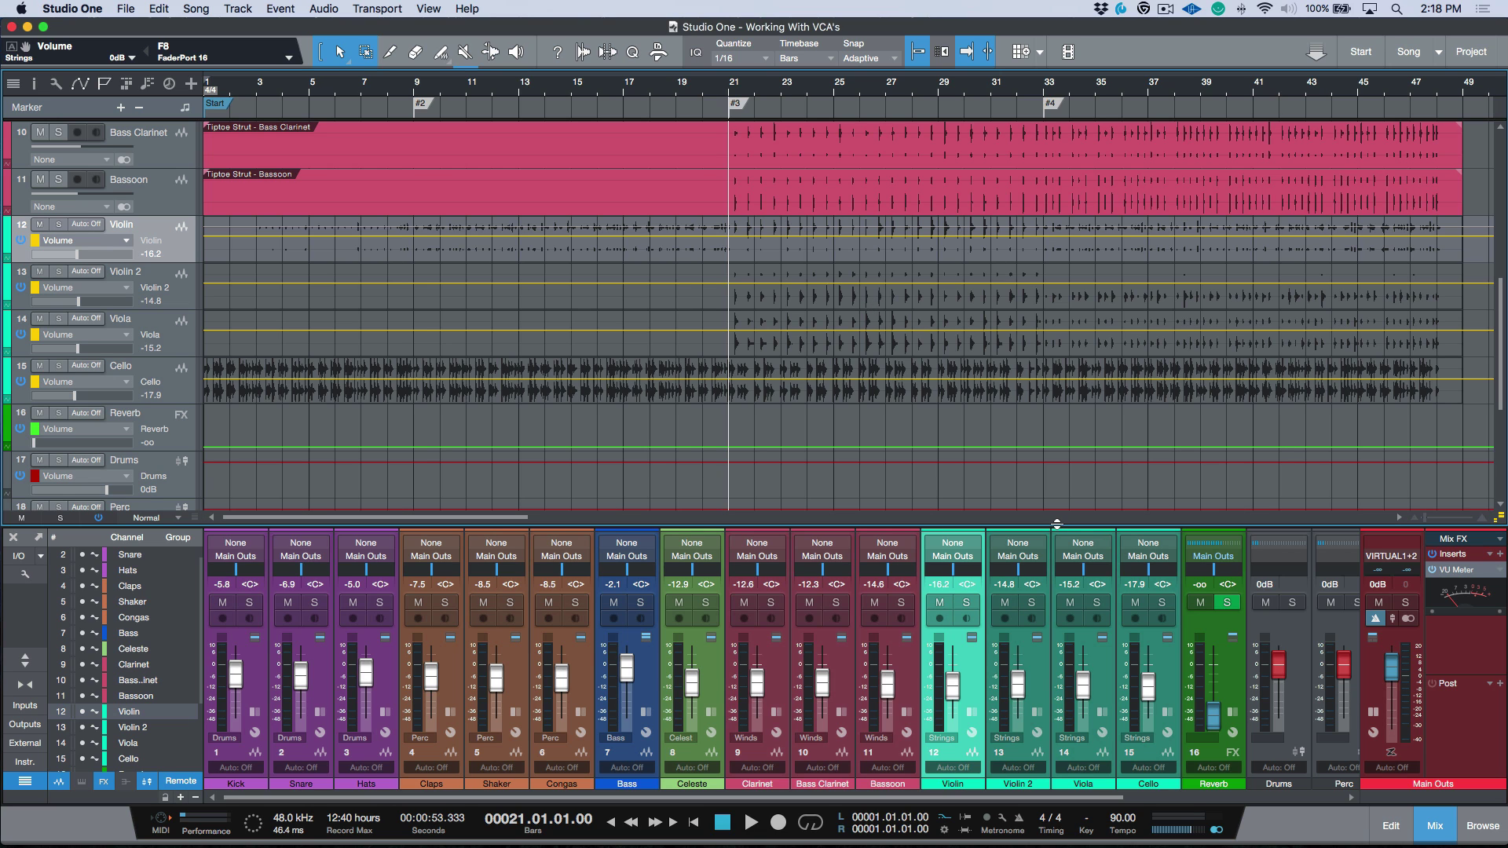
{"action": "scroll", "coordinate": [1081, 554], "scroll_direction": "right", "scroll_amount": 4}
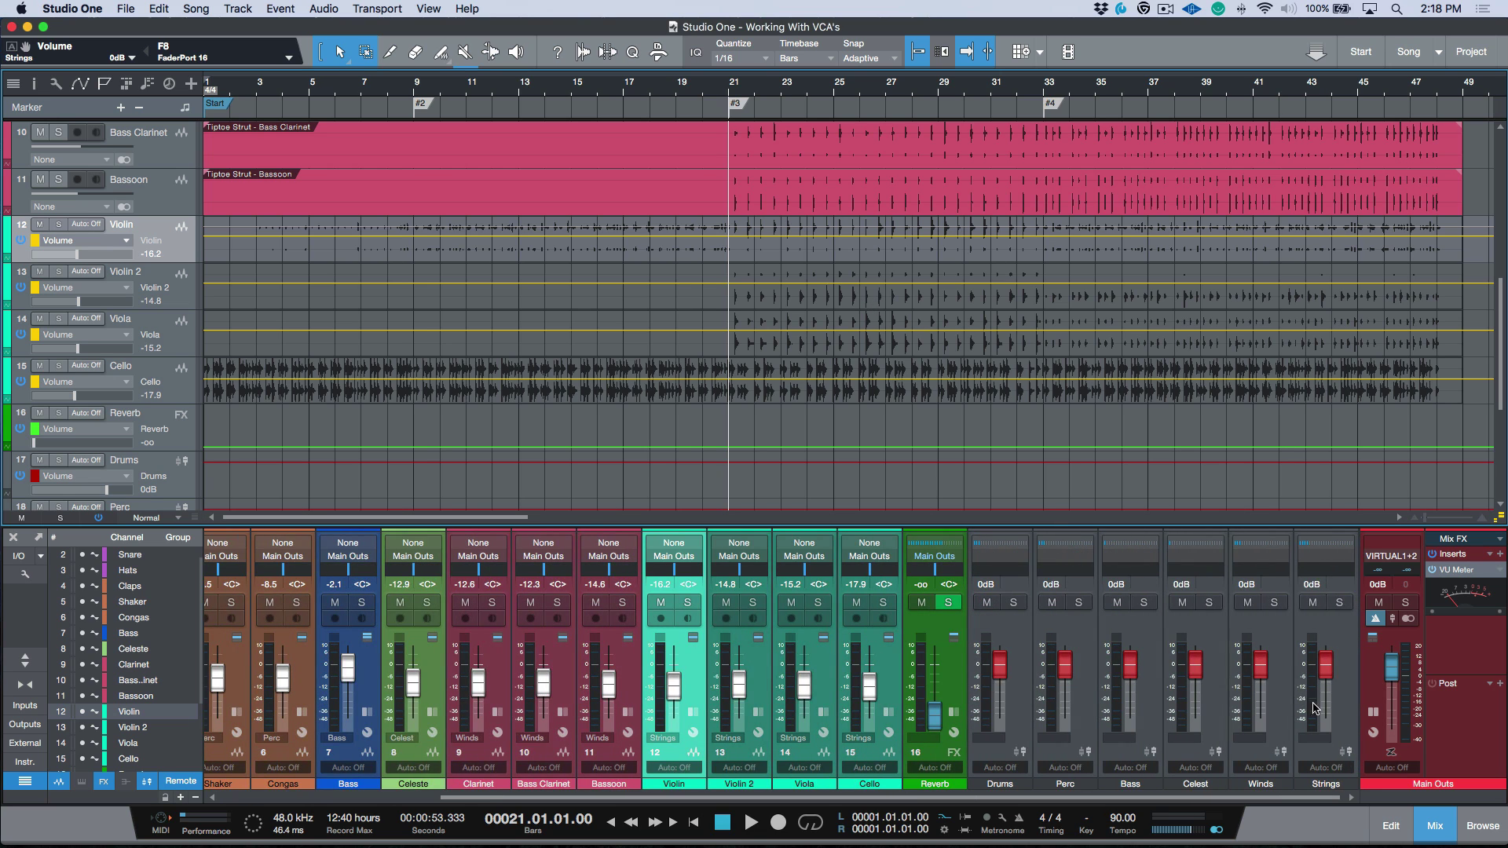
{"action": "left_click", "coordinate": [1349, 697]}
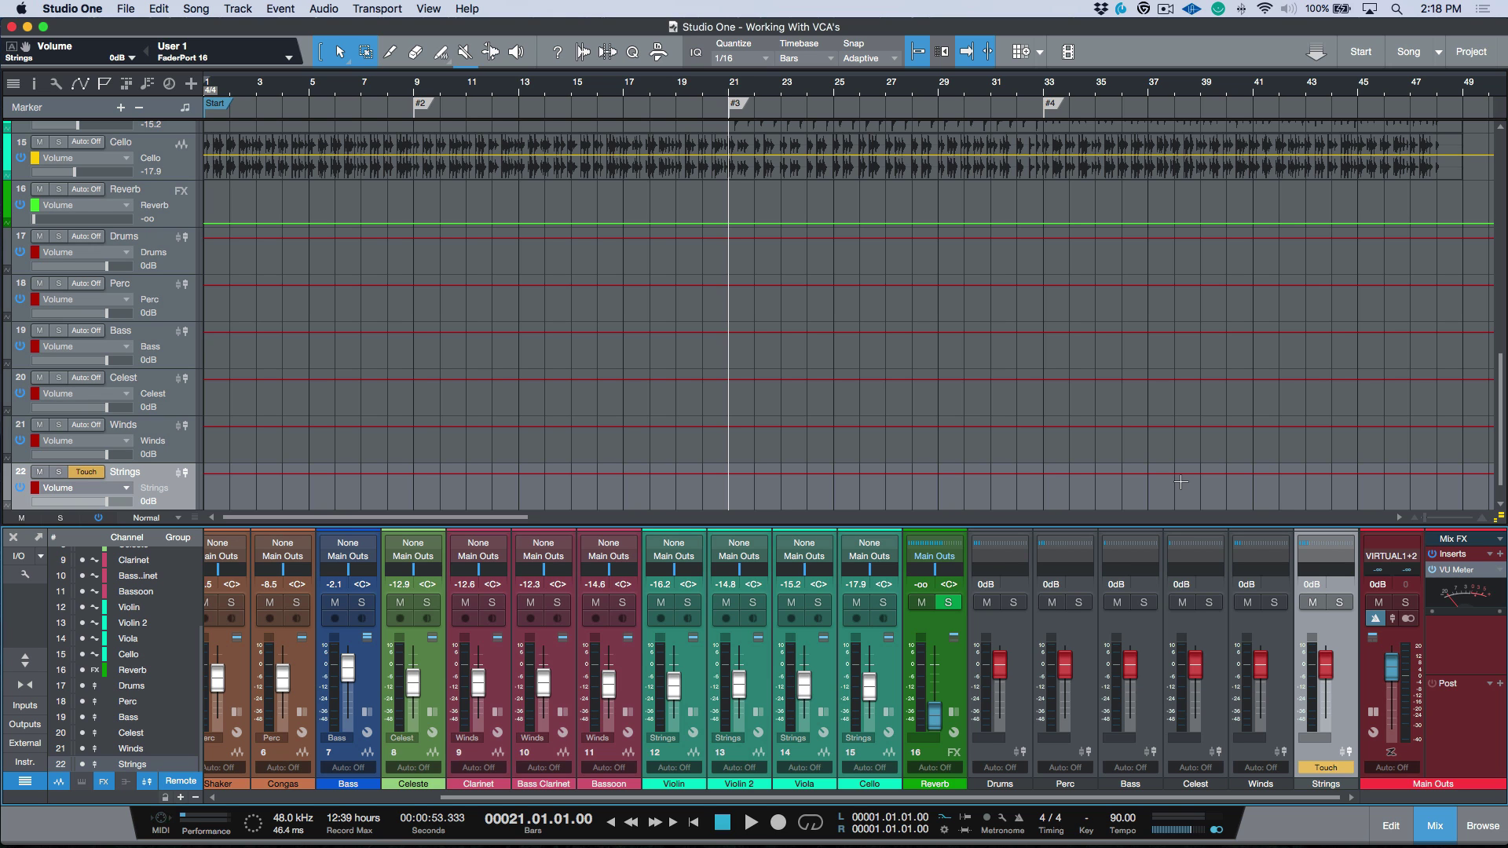
{"action": "key", "text": "space"}
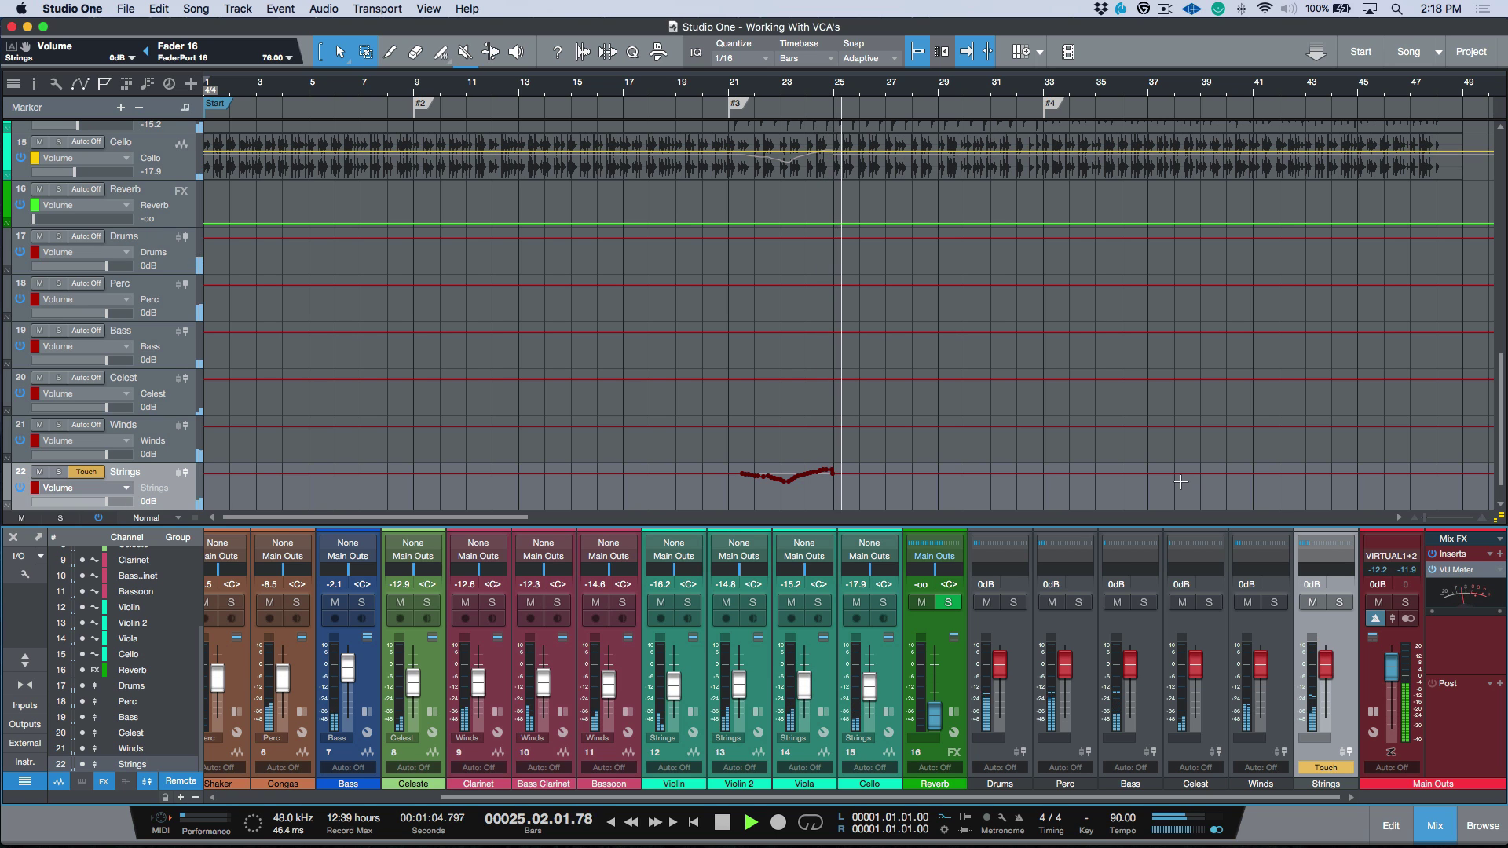
{"action": "key", "text": "space"}
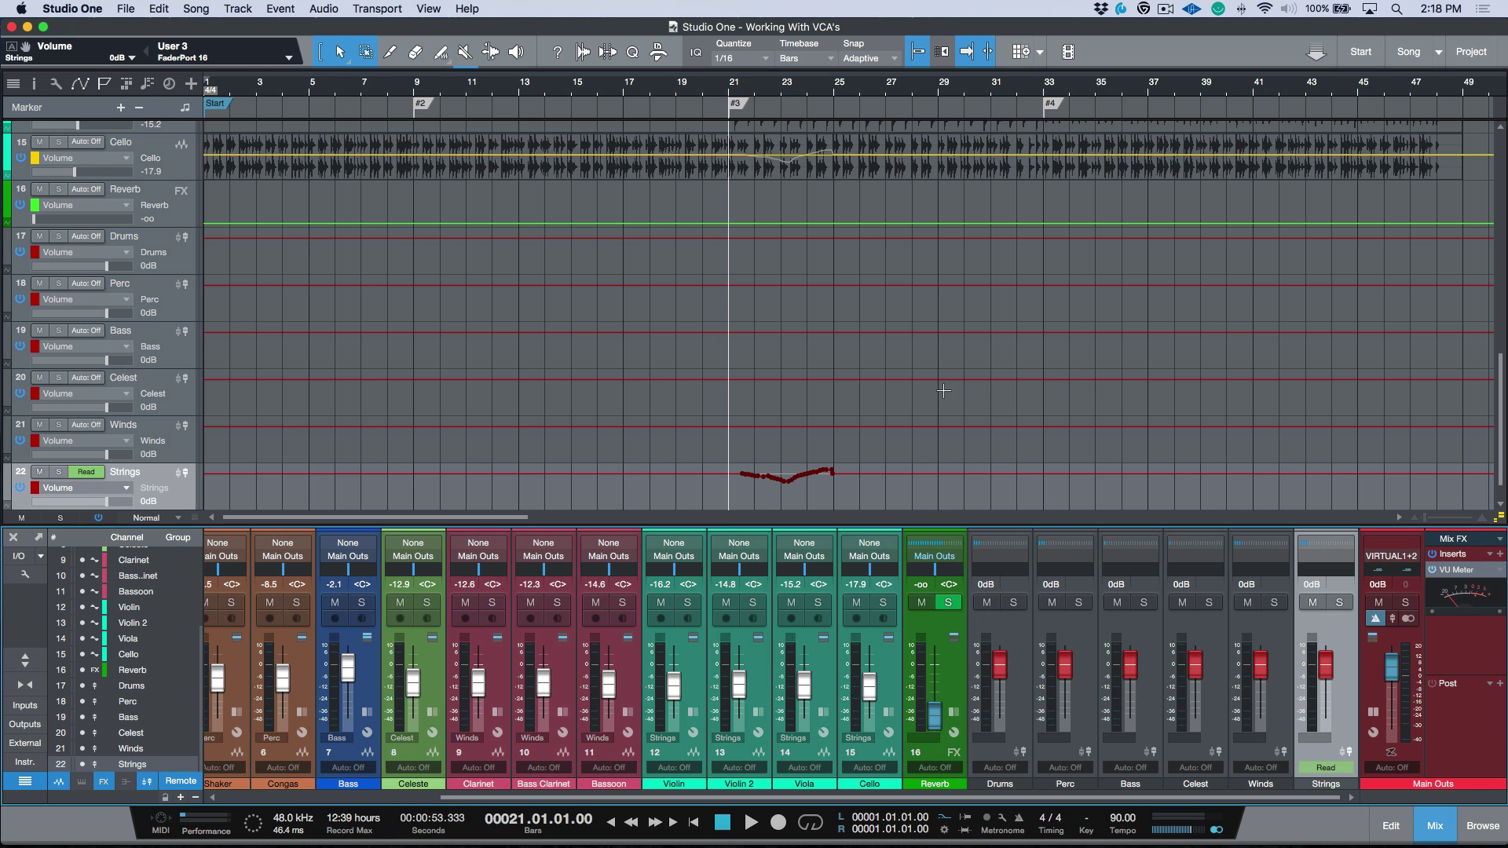
Zoom in on the string automation around bars 19–26 and solo the Strings VCA during playback.
{"action": "scroll", "coordinate": [938, 391], "scroll_direction": "up", "scroll_amount": 6}
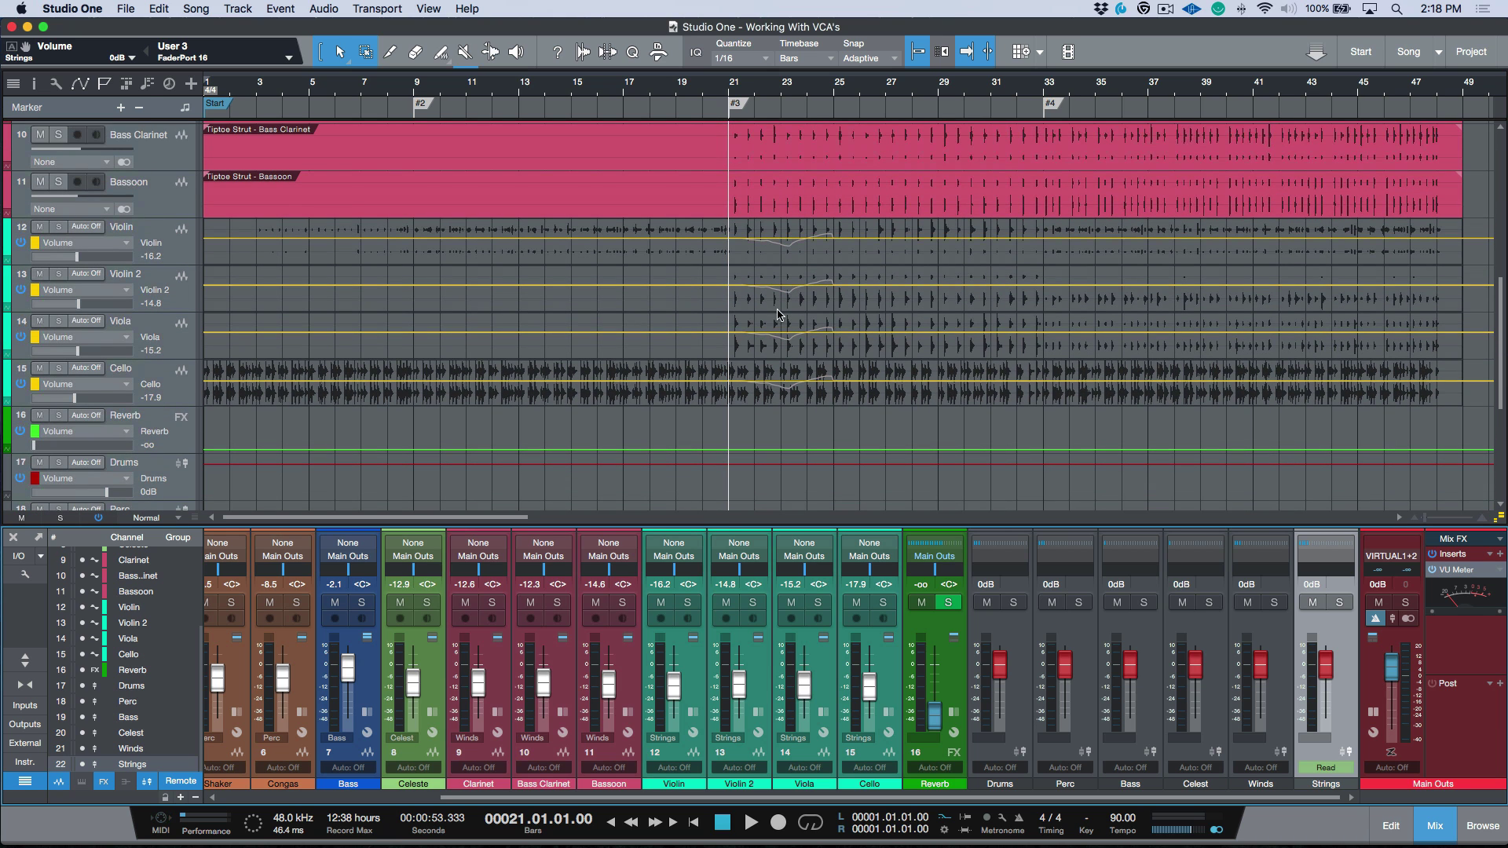
{"action": "left_click_drag", "start_coordinate": [686, 220], "coordinate": [868, 385]}
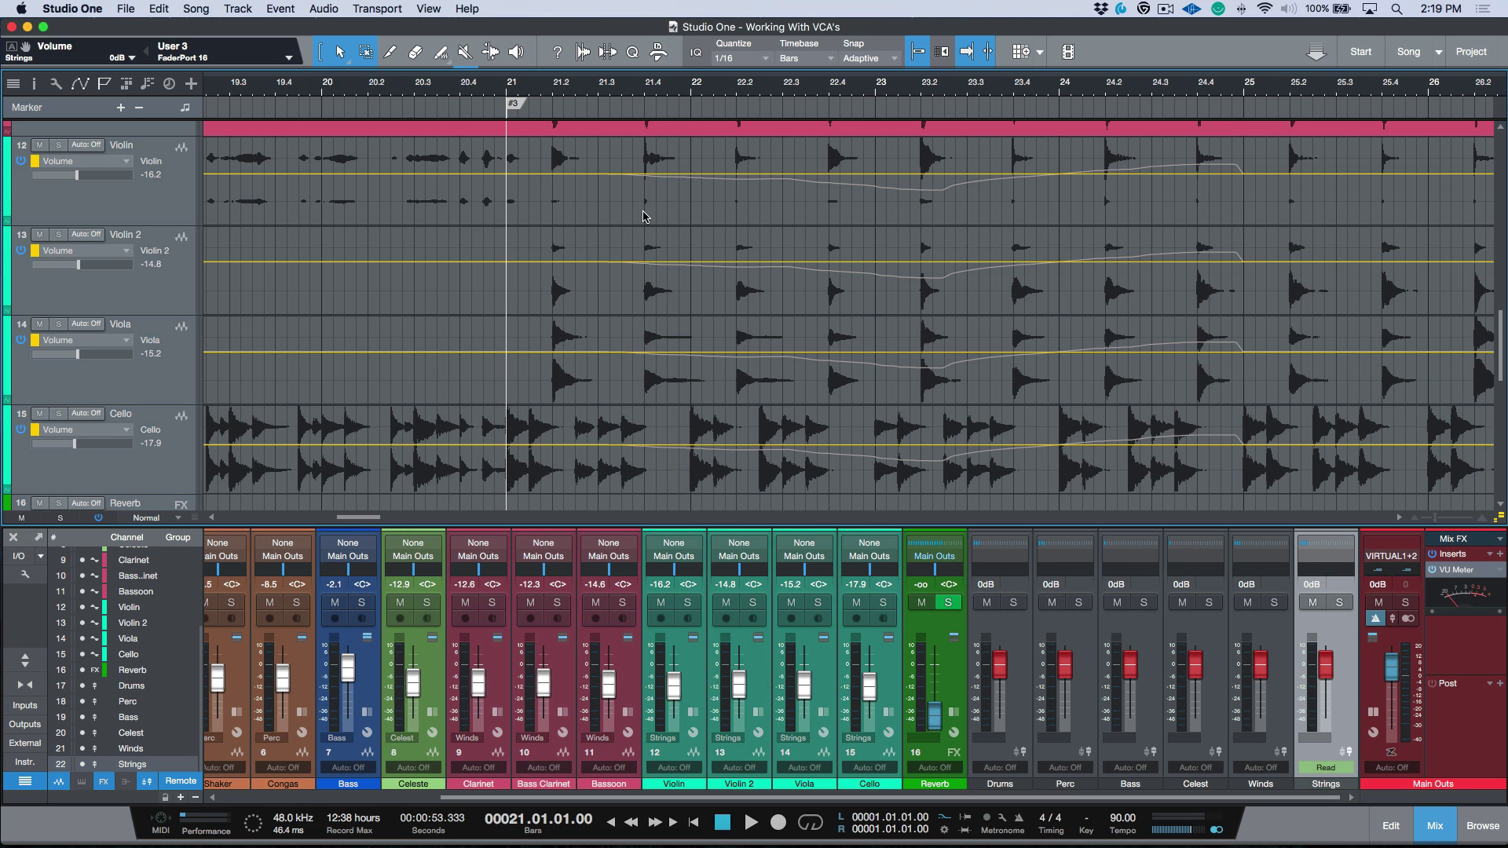
{"action": "key", "text": "space"}
Replay from bar 21, stop back at bar 21, and clear all active solos.
{"action": "key", "text": "space"}
{"action": "left_click", "coordinate": [1339, 601]}
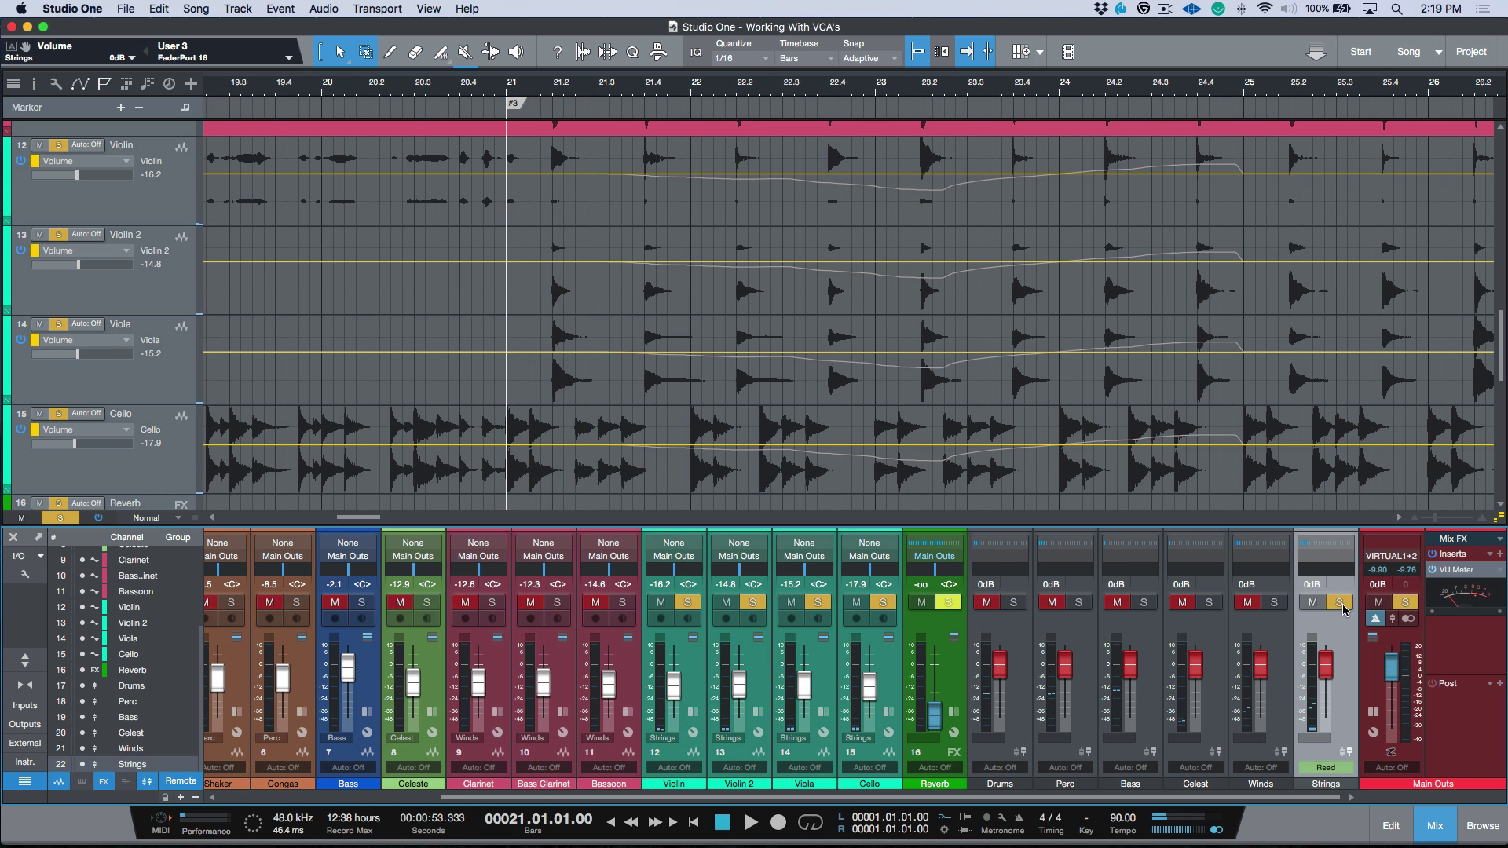
{"action": "key", "text": "space"}
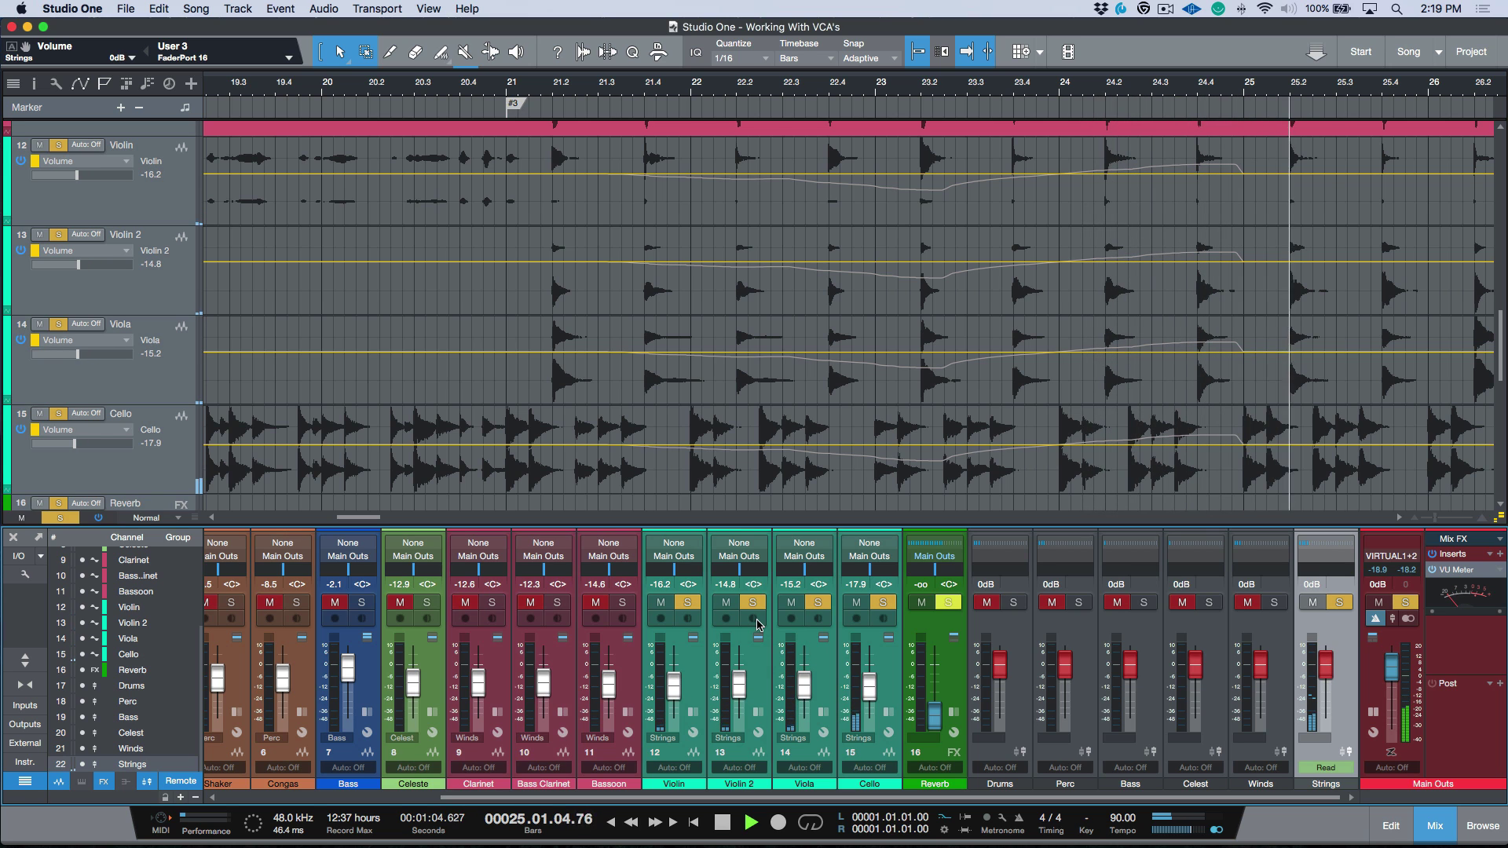
{"action": "key", "text": "space"}
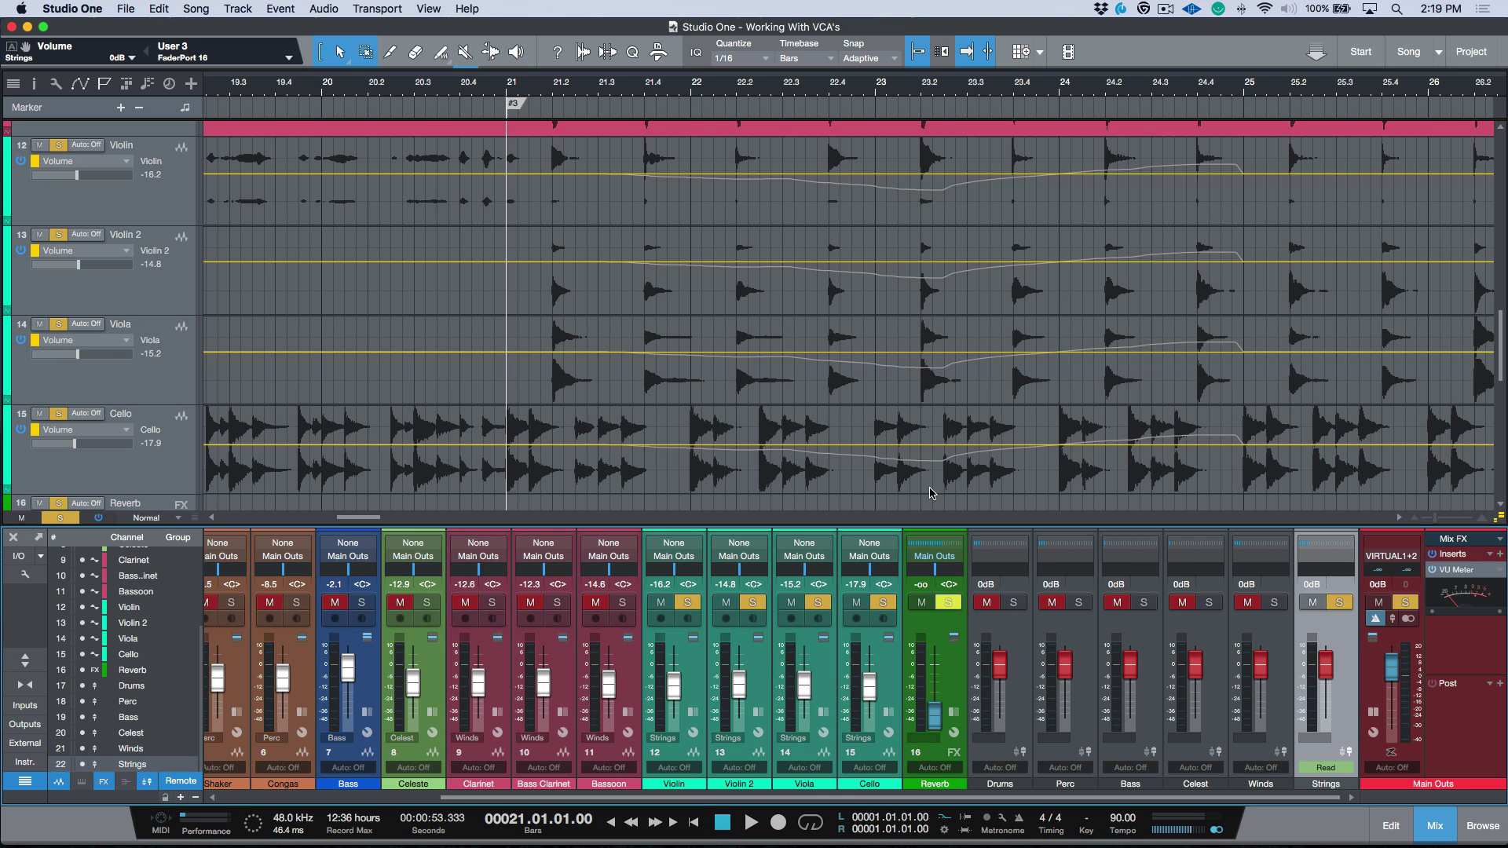
{"action": "key", "text": "shift+s"}
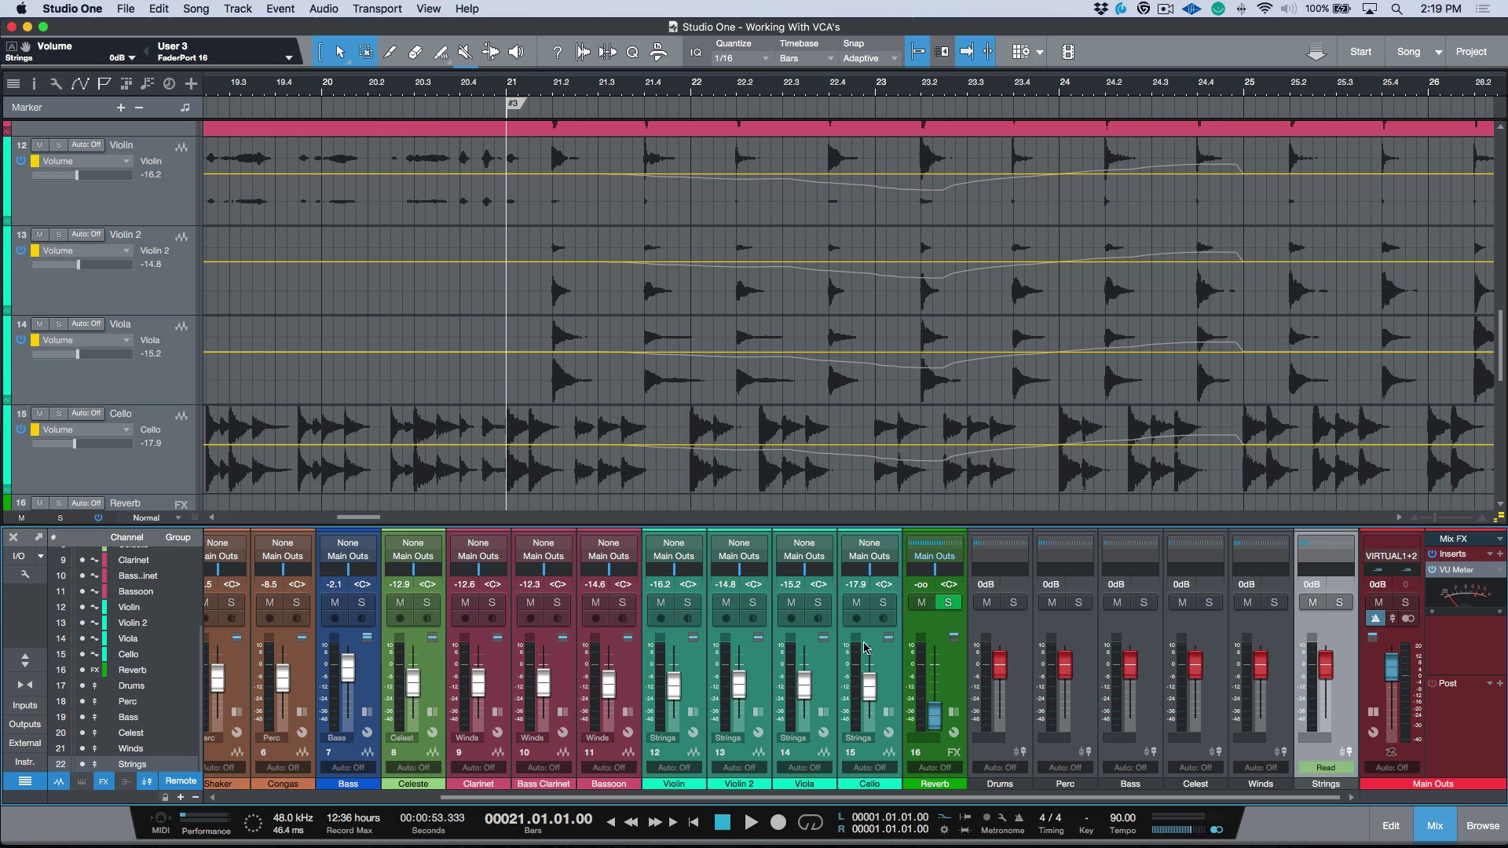
Select Cello and solo the Violin, Violin 2, Viola and Cello tracks.
{"action": "left_click", "coordinate": [897, 672]}
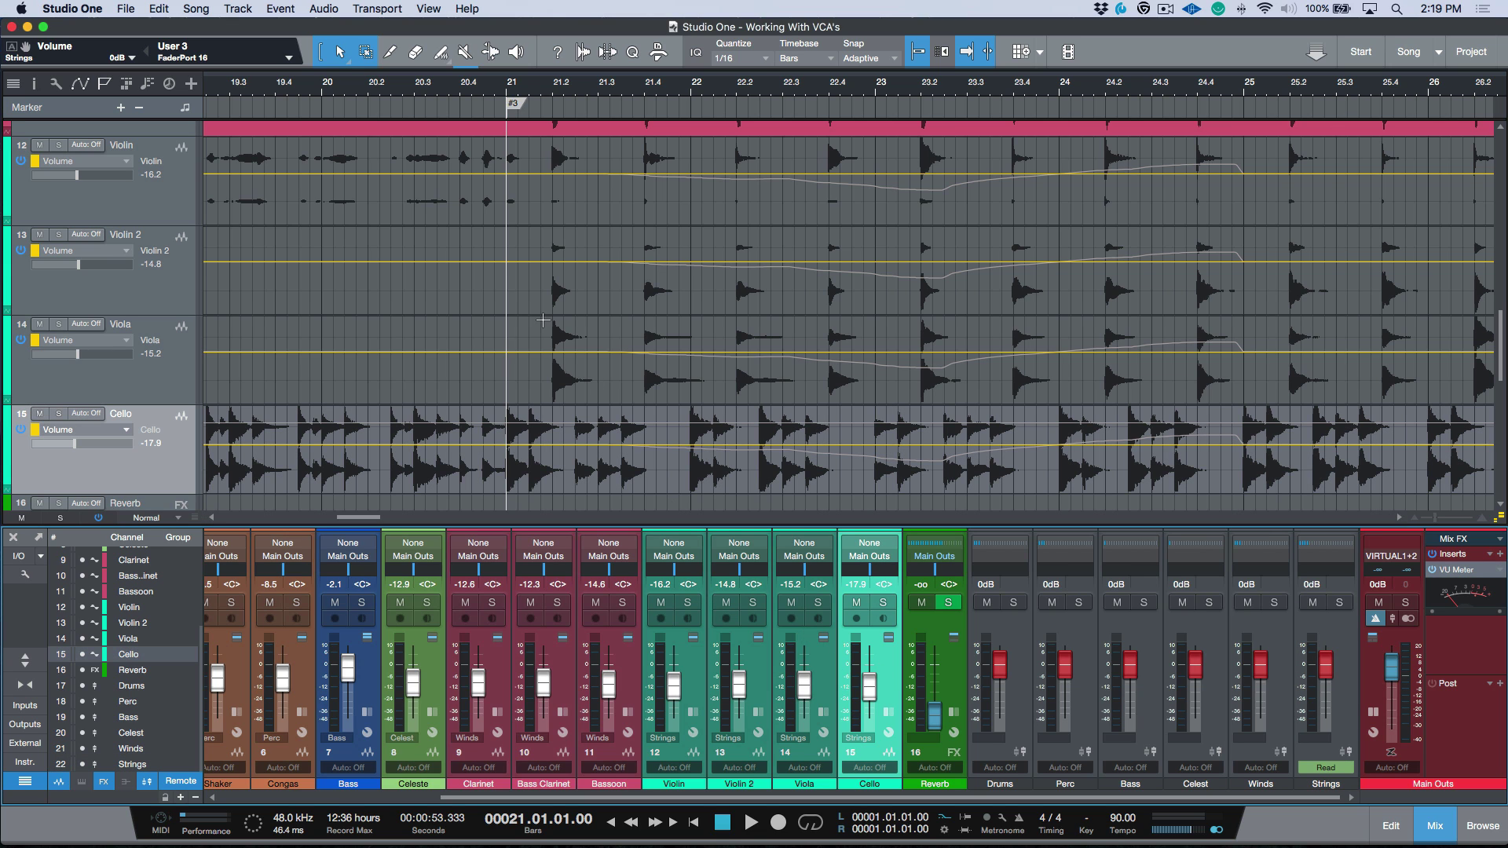
{"action": "left_click", "coordinate": [689, 604]}
{"action": "left_click", "coordinate": [753, 604]}
{"action": "left_click", "coordinate": [820, 605]}
{"action": "left_click", "coordinate": [883, 603]}
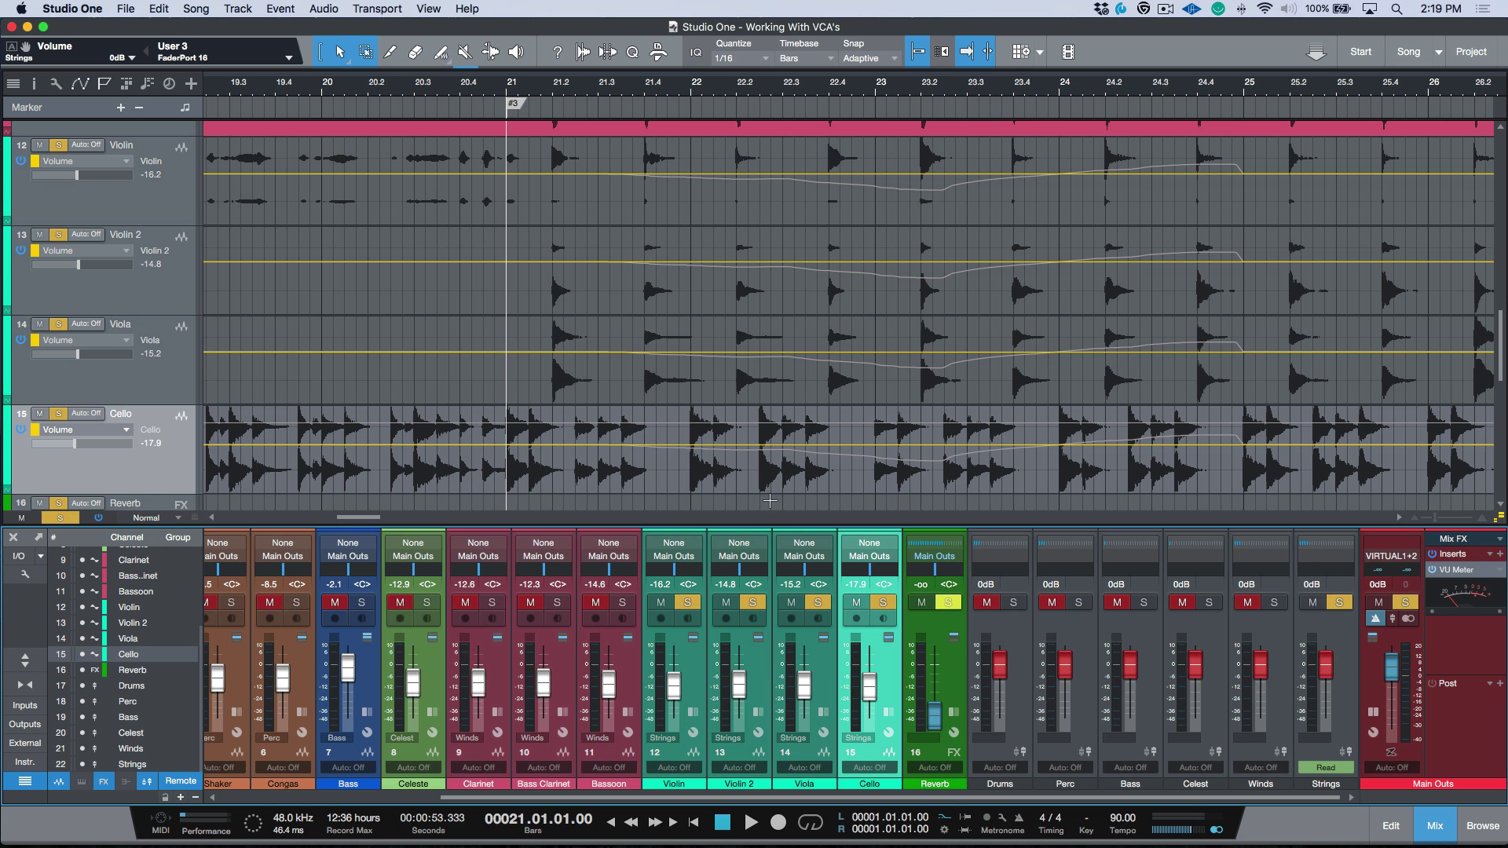
Audition the soloed strings from bar 21 and raise the Cello fader to -11.7 dB.
{"action": "key", "text": "space"}
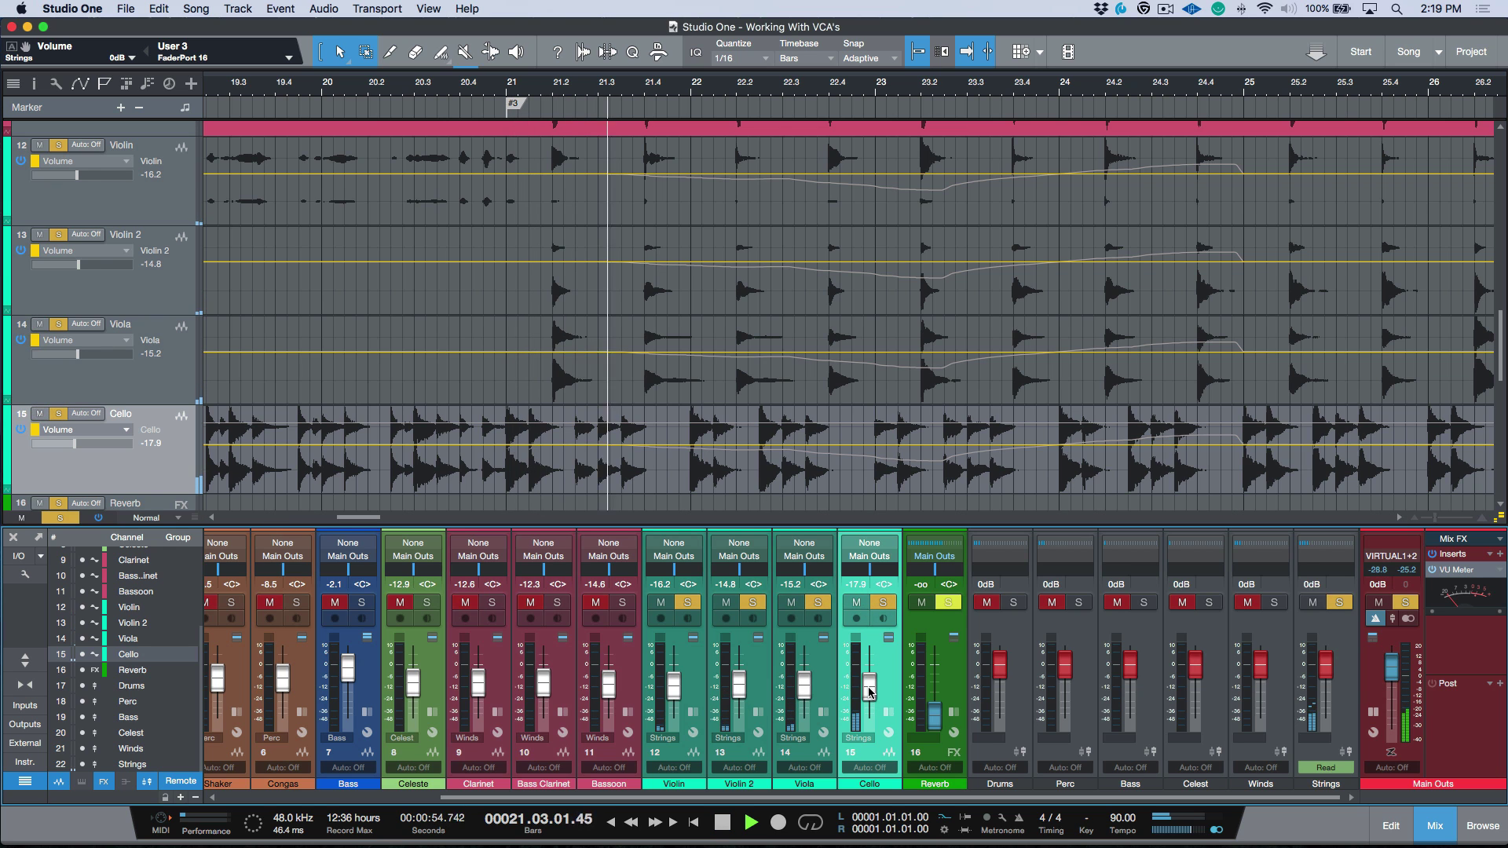
{"action": "key", "text": "space"}
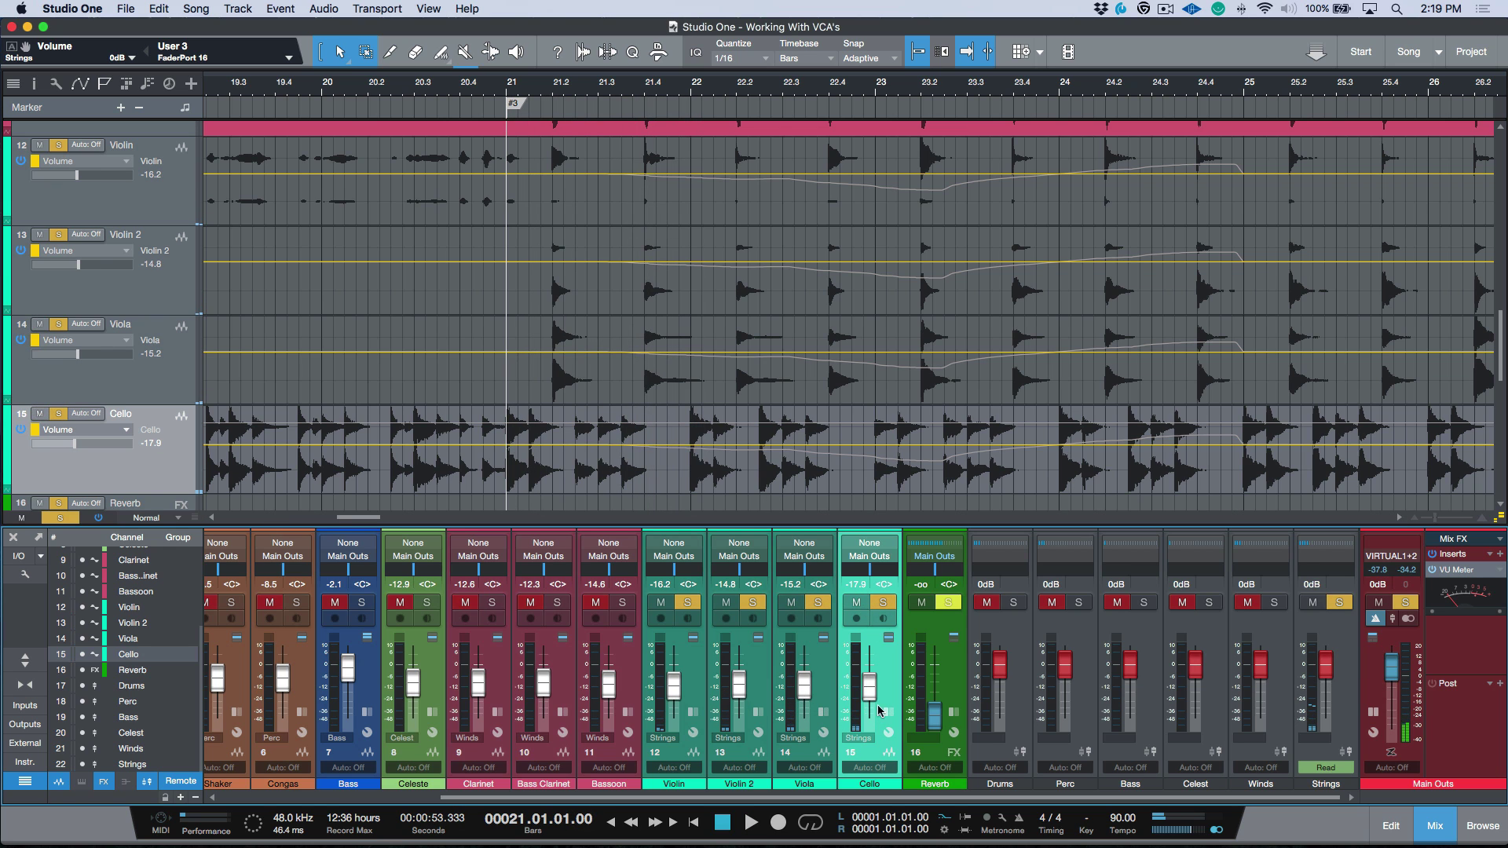
{"action": "scroll", "coordinate": [870, 696], "scroll_direction": "up", "scroll_amount": 6}
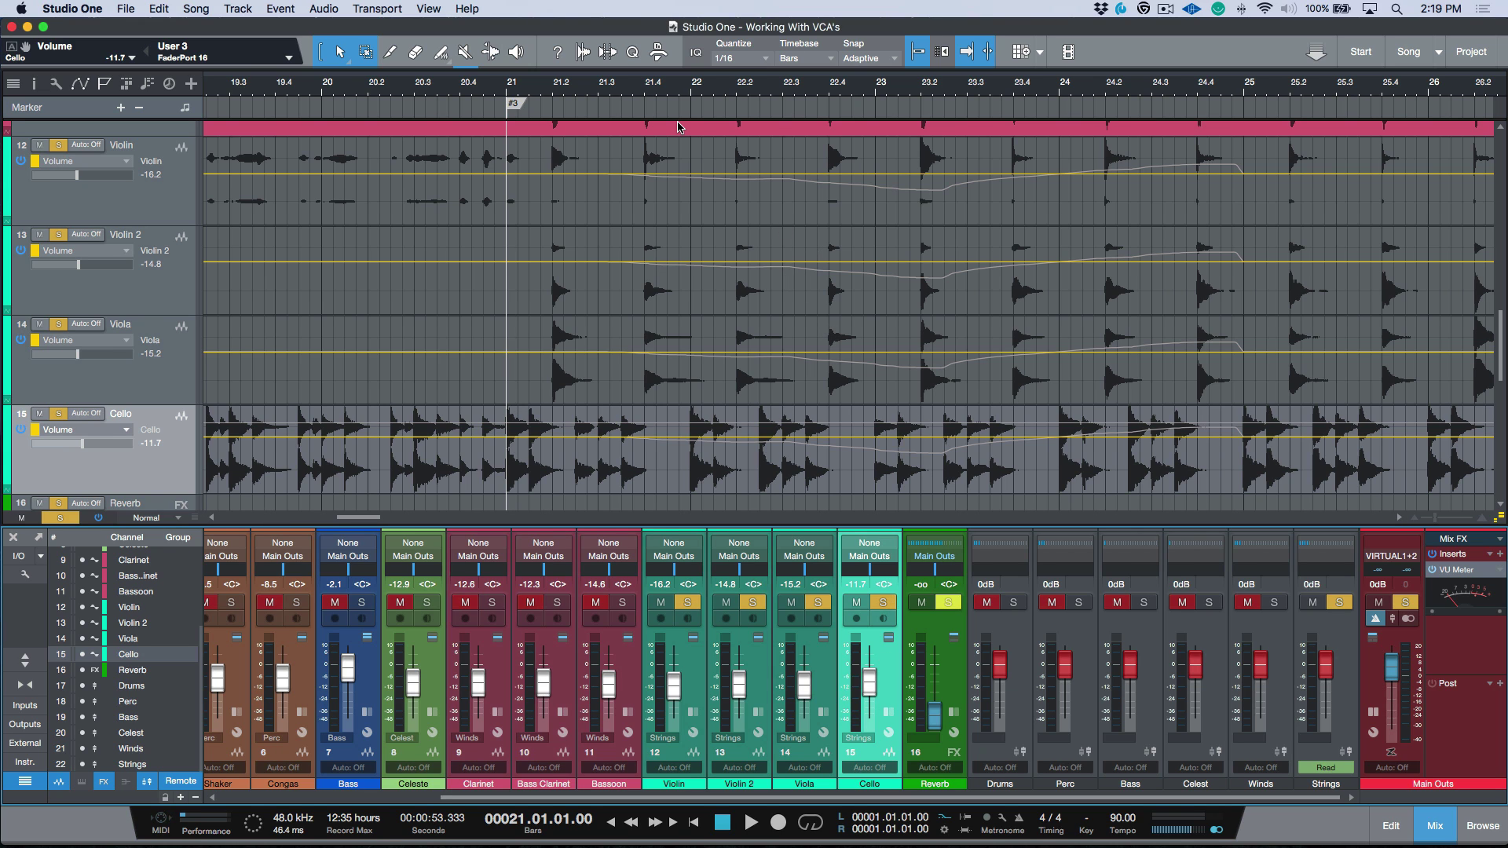
{"action": "key", "text": "space"}
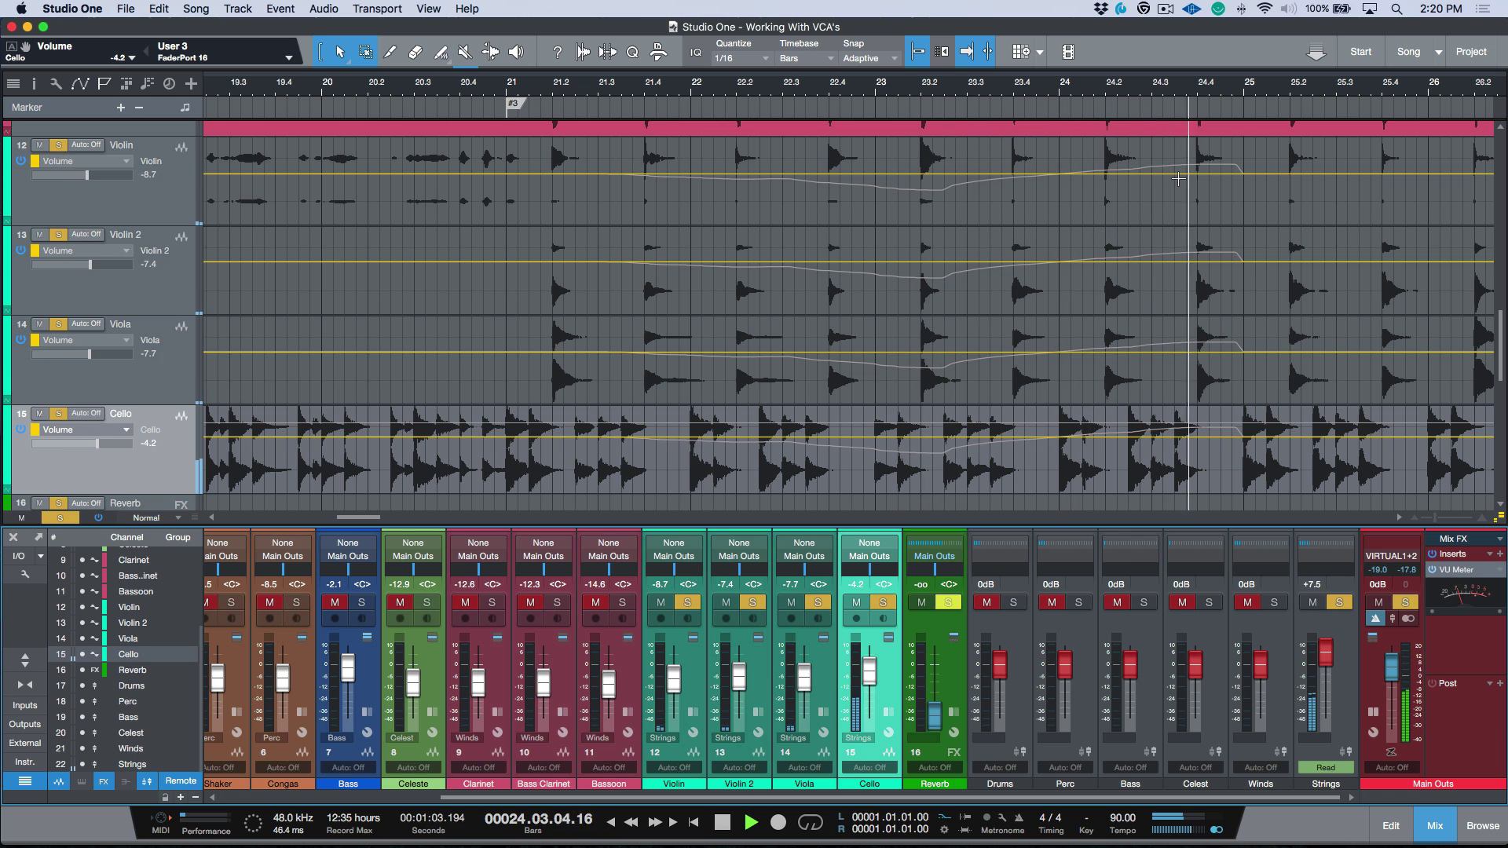
{"action": "key", "text": "space"}
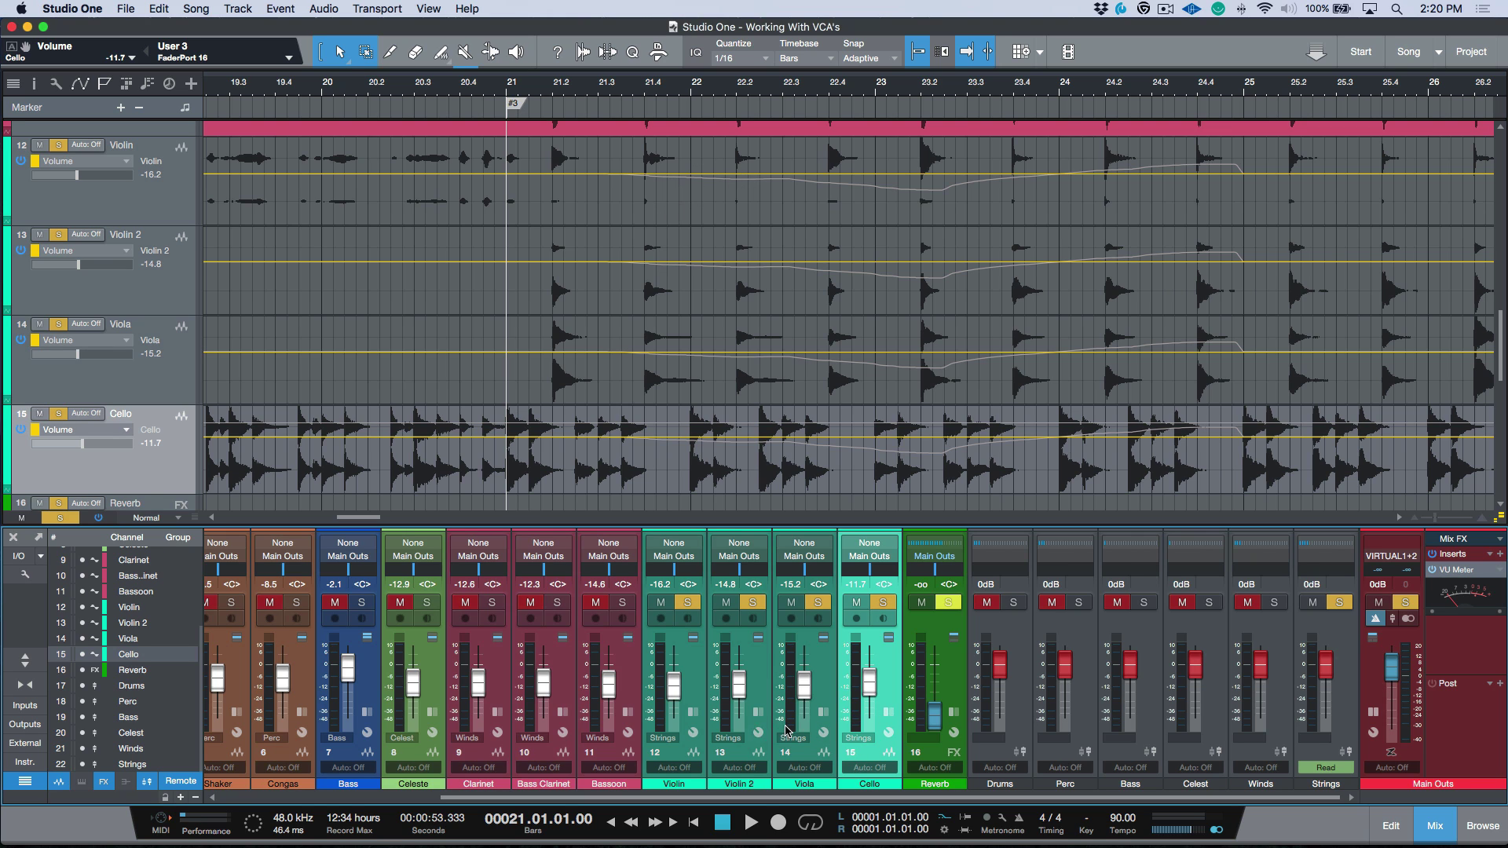
Merge the Strings VCA automation into the Violin, Violin 2, Viola and Cello volume envelopes.
{"action": "left_click", "coordinate": [1345, 681]}
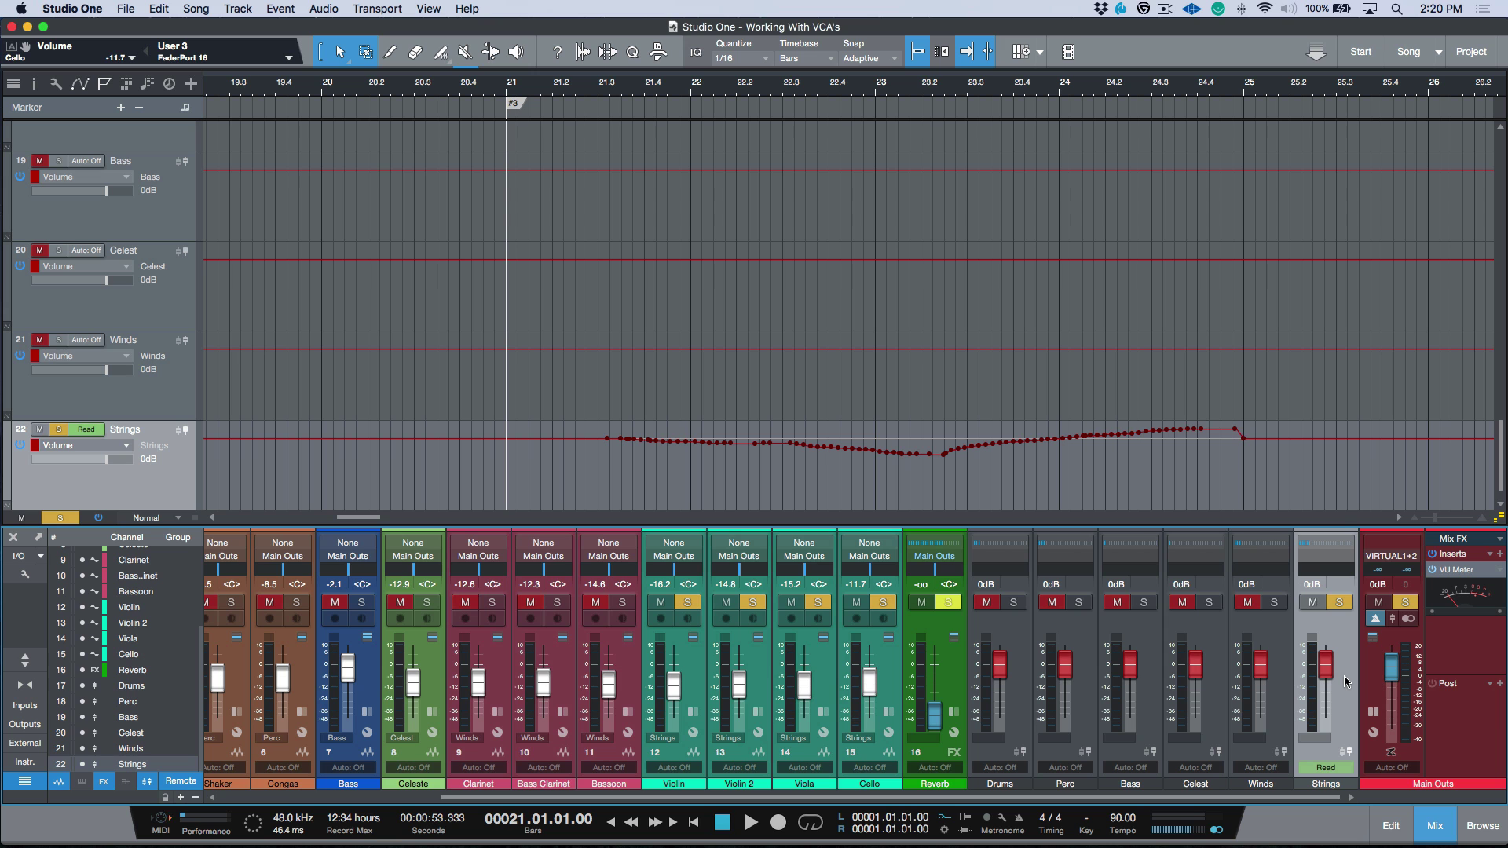
{"action": "right_click", "coordinate": [1345, 675]}
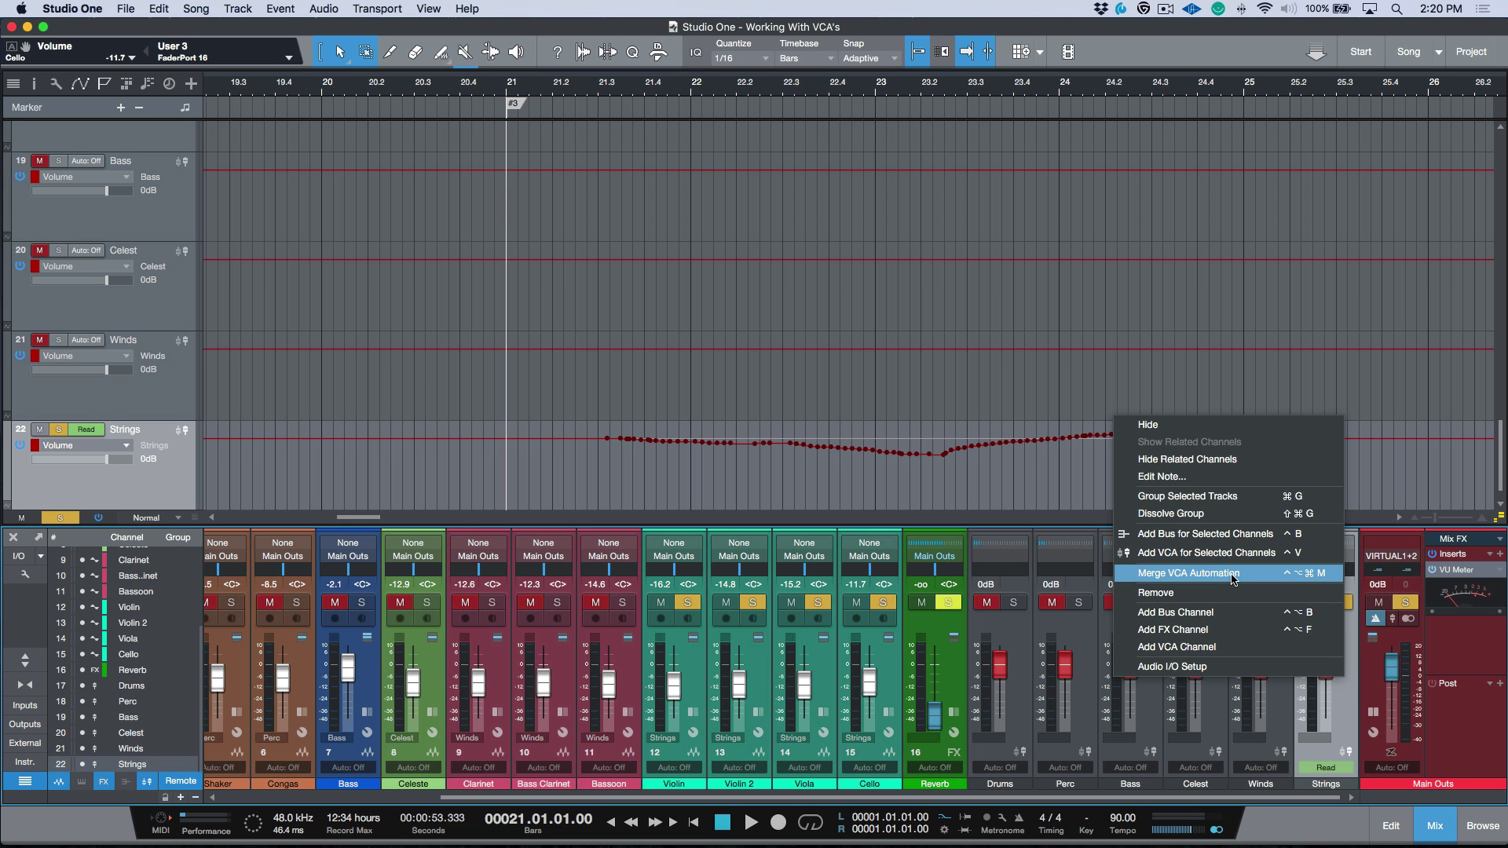
{"action": "scroll", "coordinate": [798, 272], "scroll_direction": "up", "scroll_amount": 8}
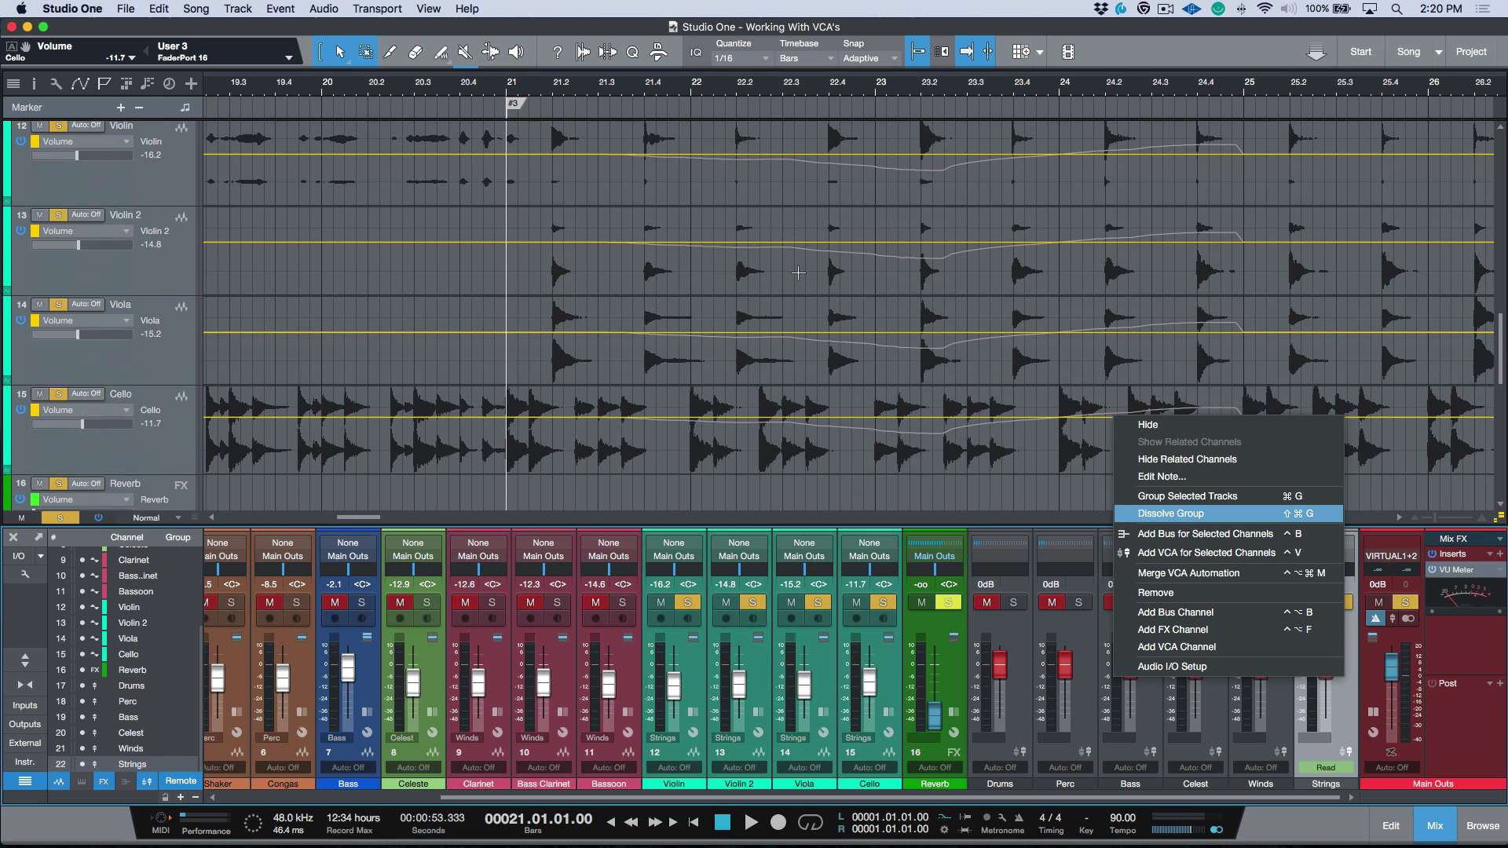
{"action": "scroll", "coordinate": [798, 273], "scroll_direction": "up", "scroll_amount": 2}
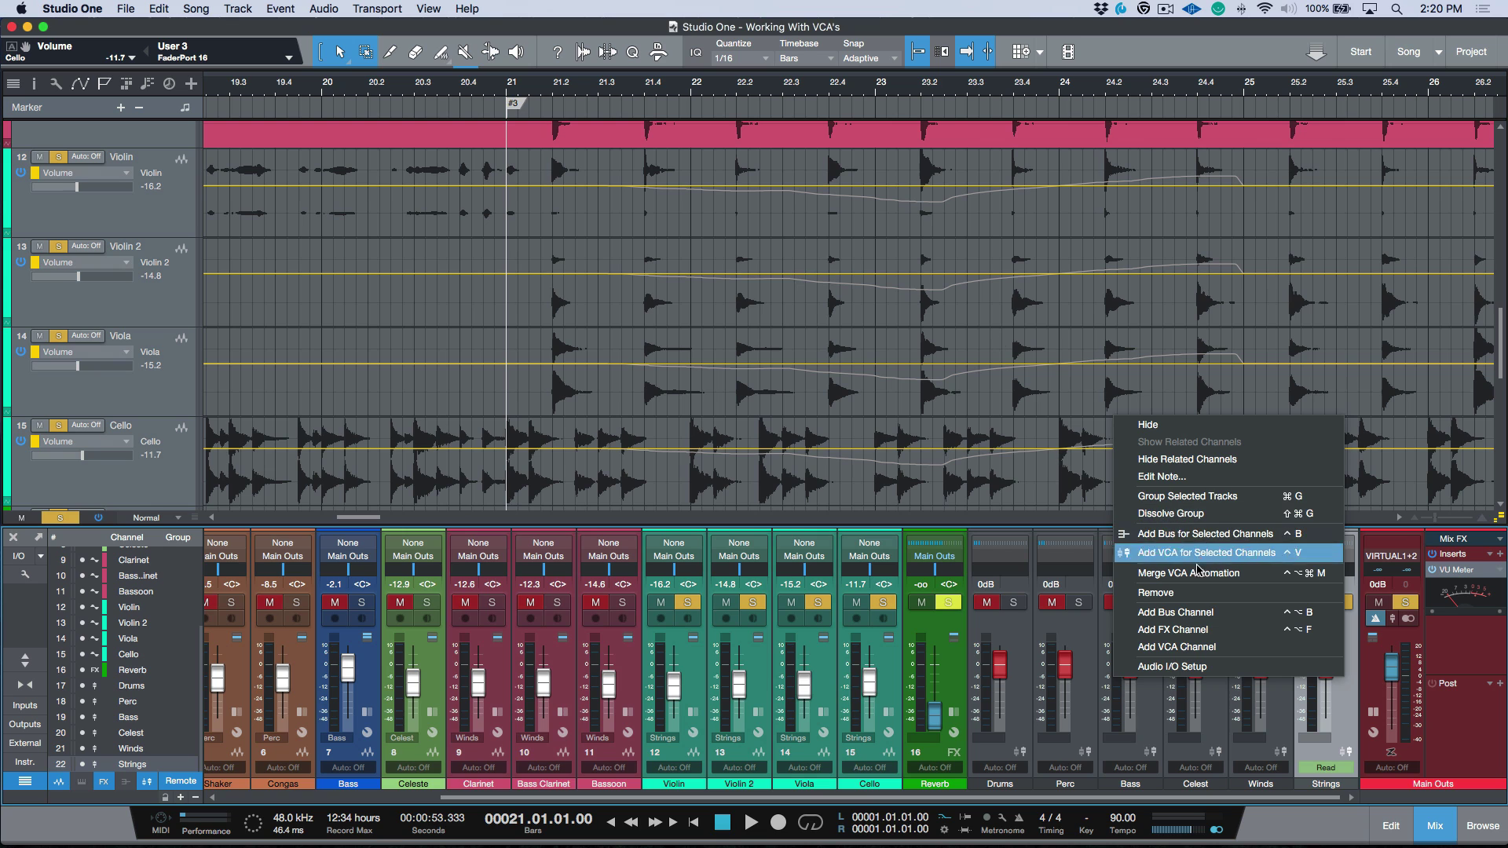
{"action": "left_click", "coordinate": [1194, 572]}
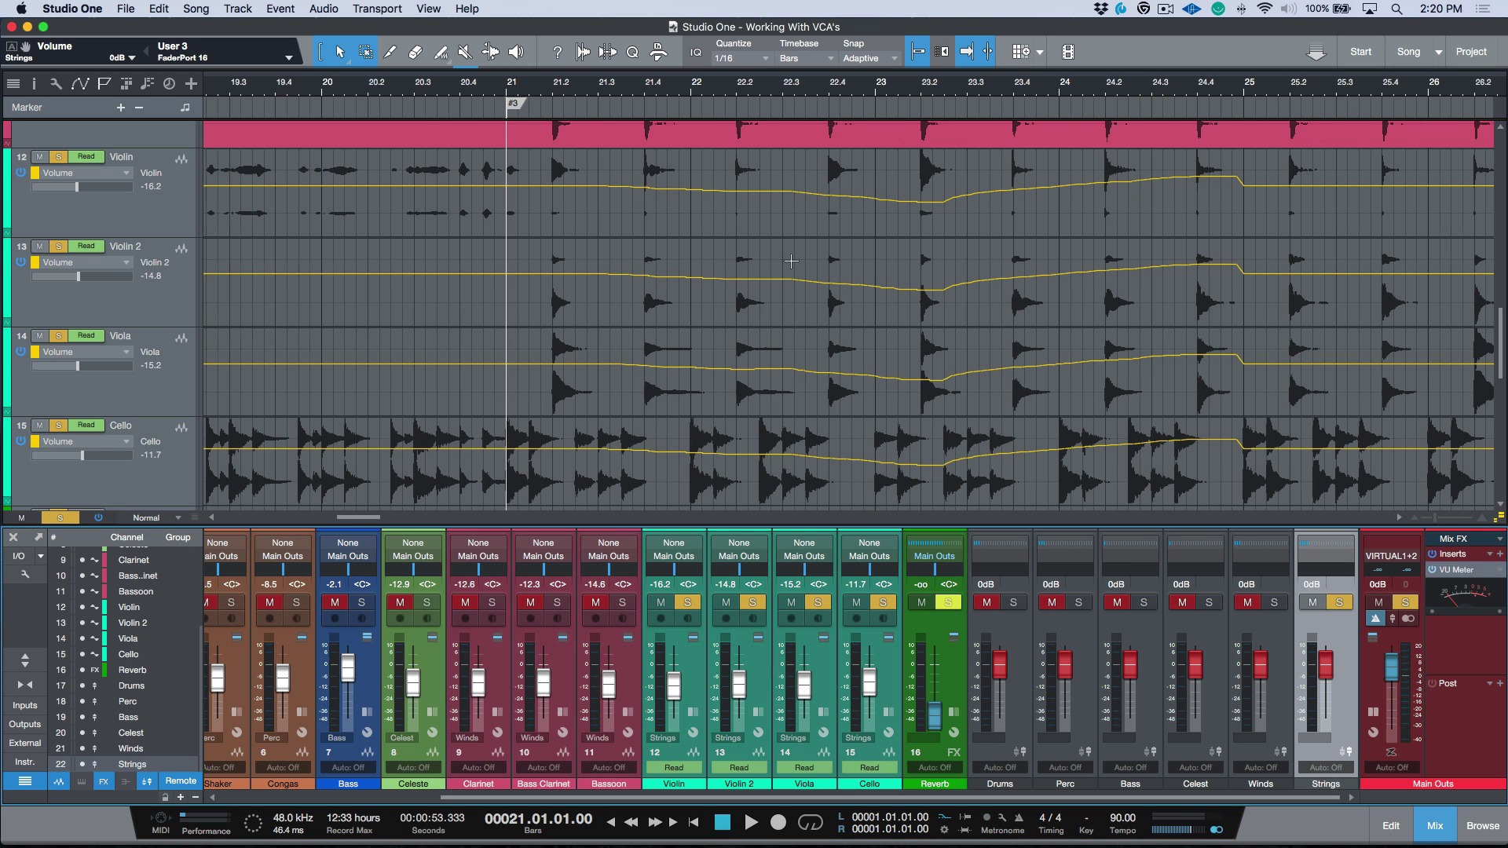
Zoom out and, playing from bar 21, pull the Strings VCA fader down to -4.5 dB.
{"action": "key", "text": "w"}
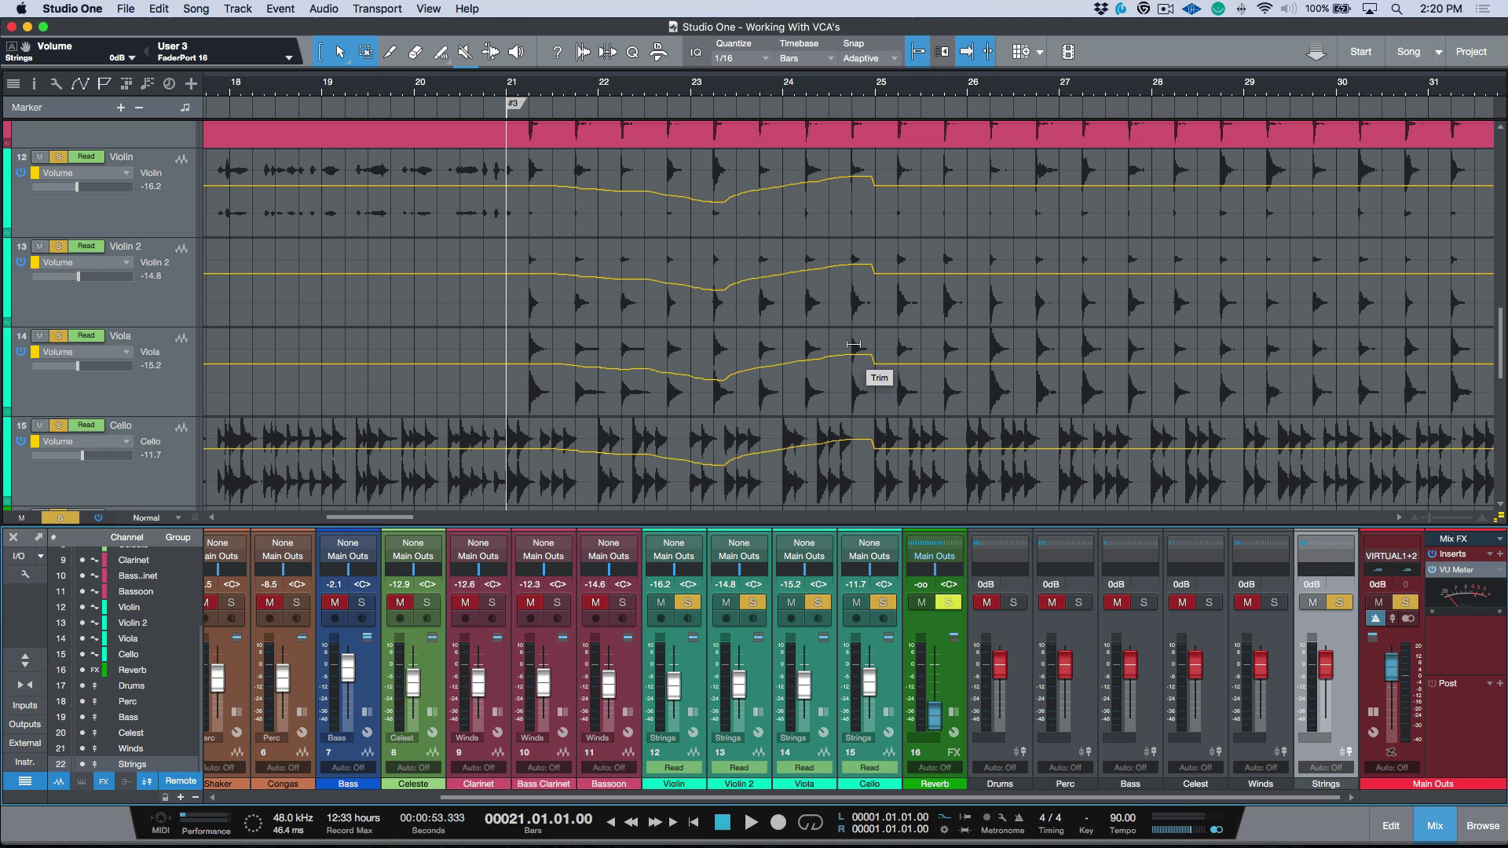
{"action": "key", "text": "space"}
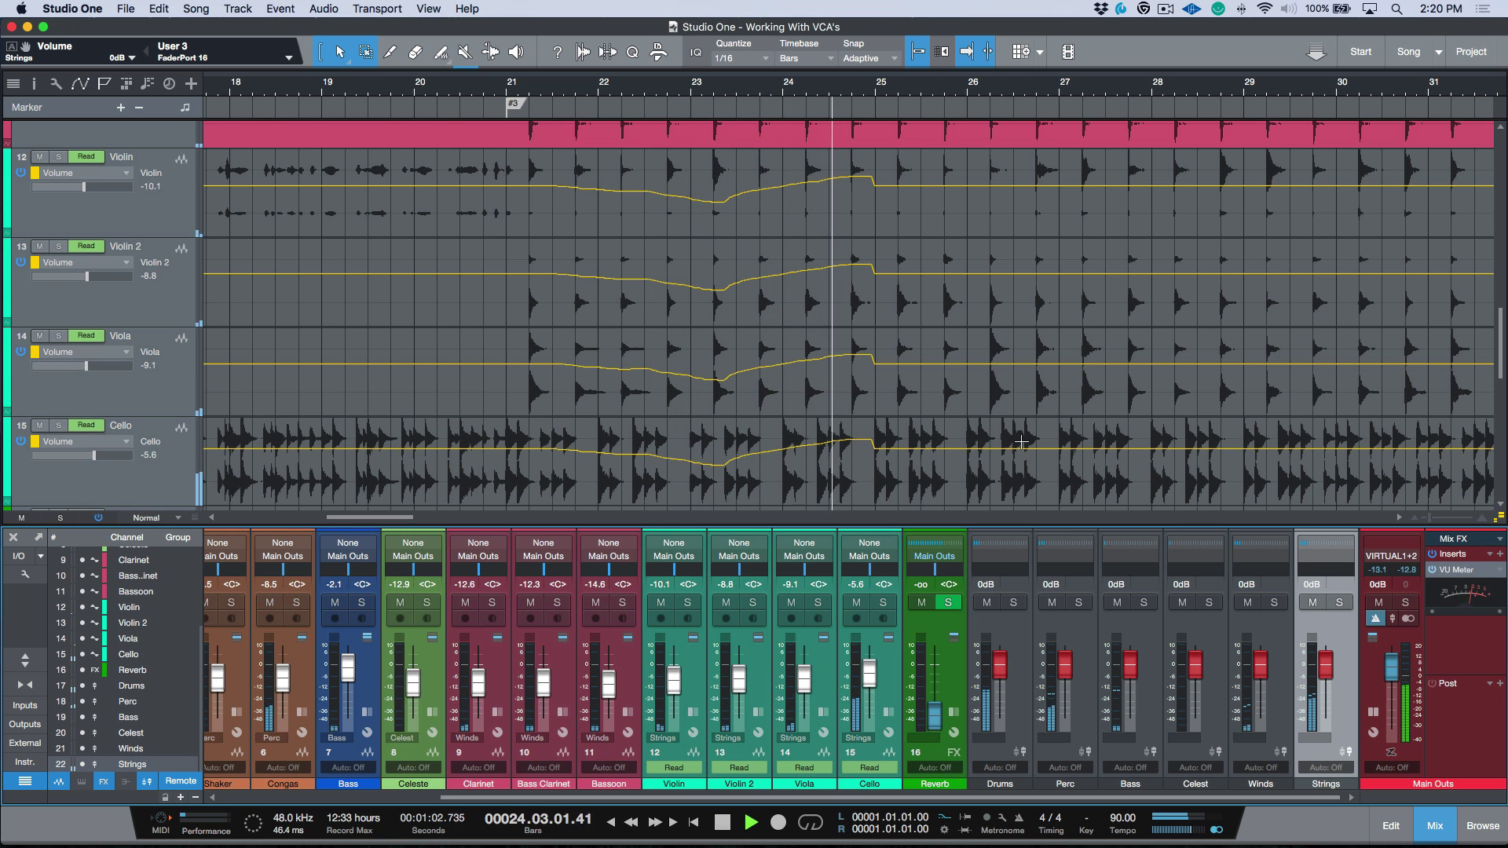
{"action": "key", "text": "space"}
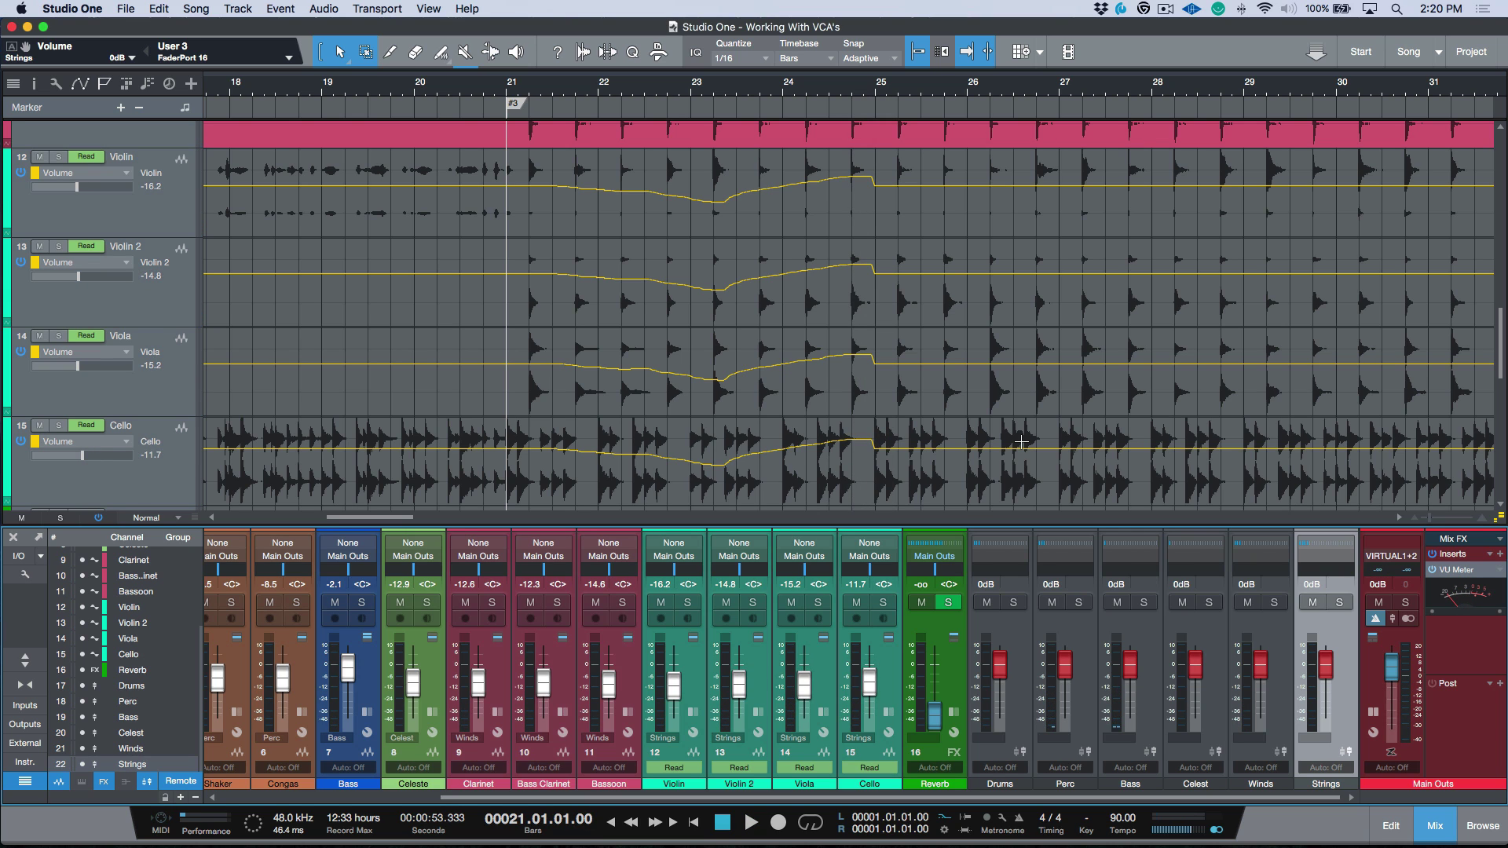
{"action": "key", "text": "space"}
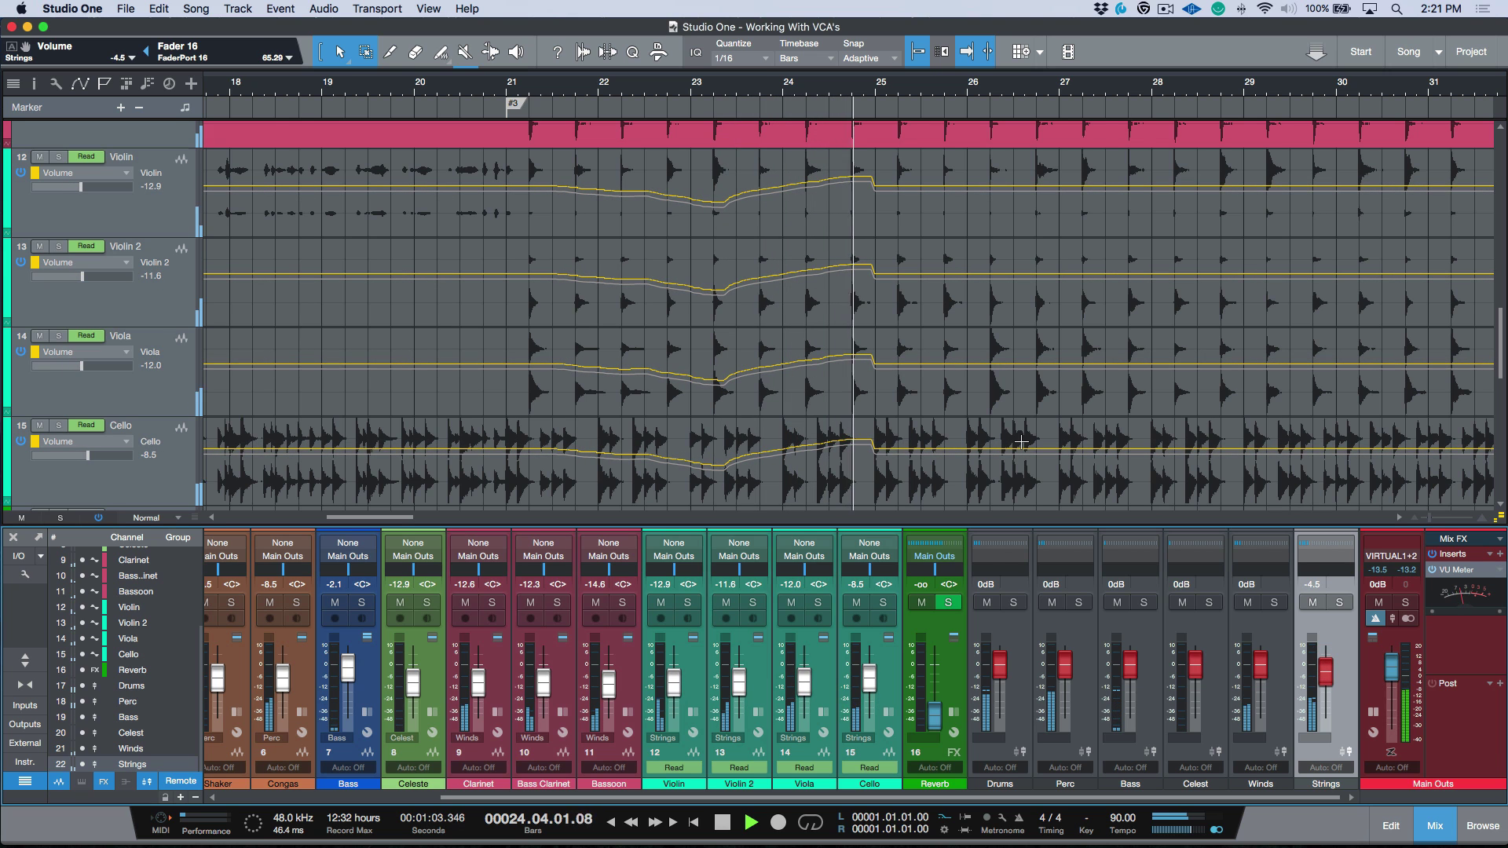
{"action": "key", "text": "space"}
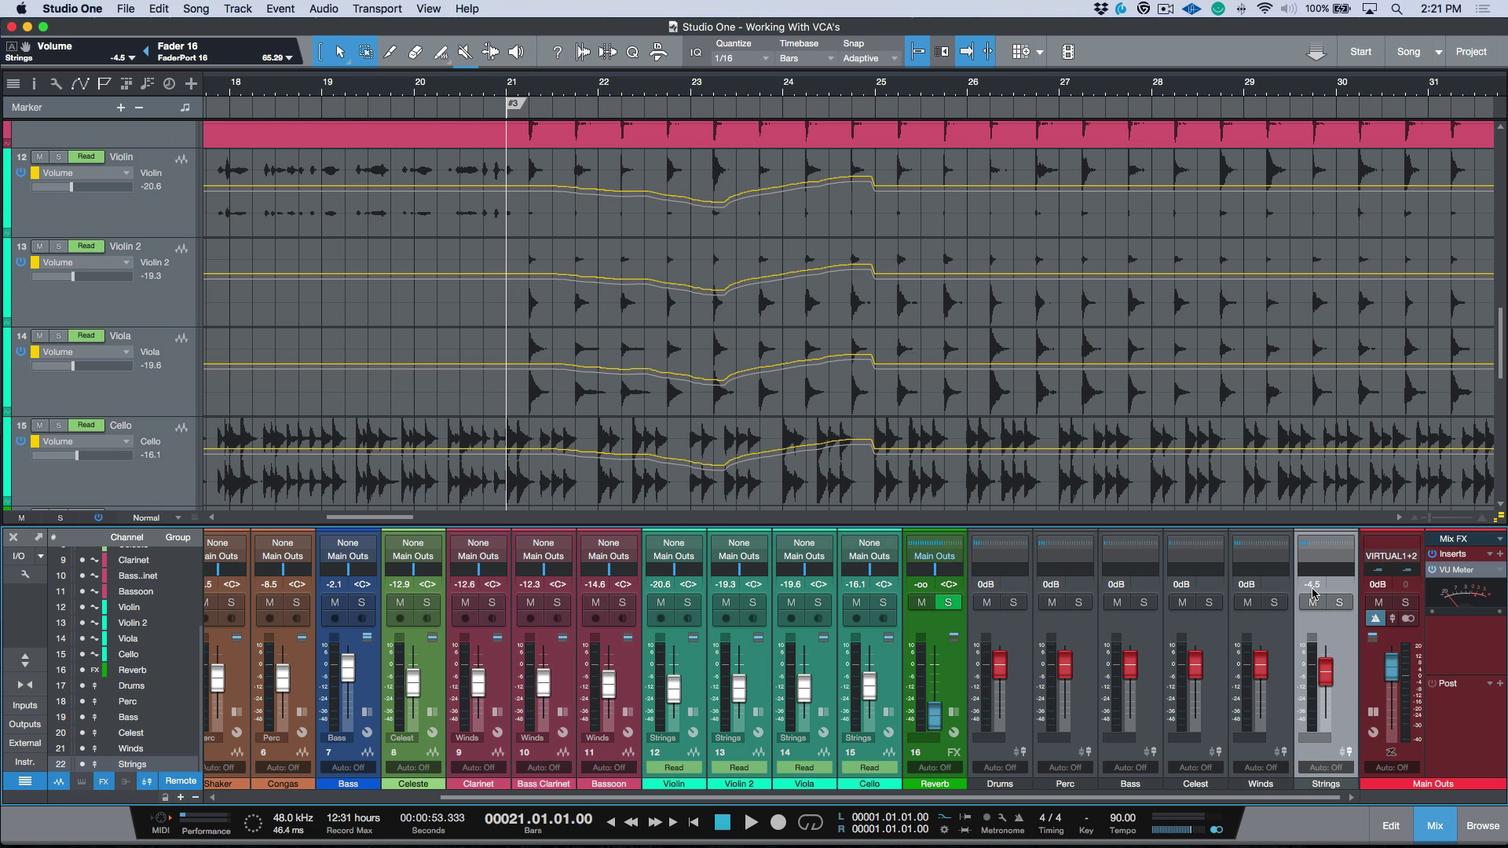
Merge the Strings VCA's -4.5 dB level into the four string envelopes and show mixer inserts and sends.
{"action": "right_click", "coordinate": [1348, 666]}
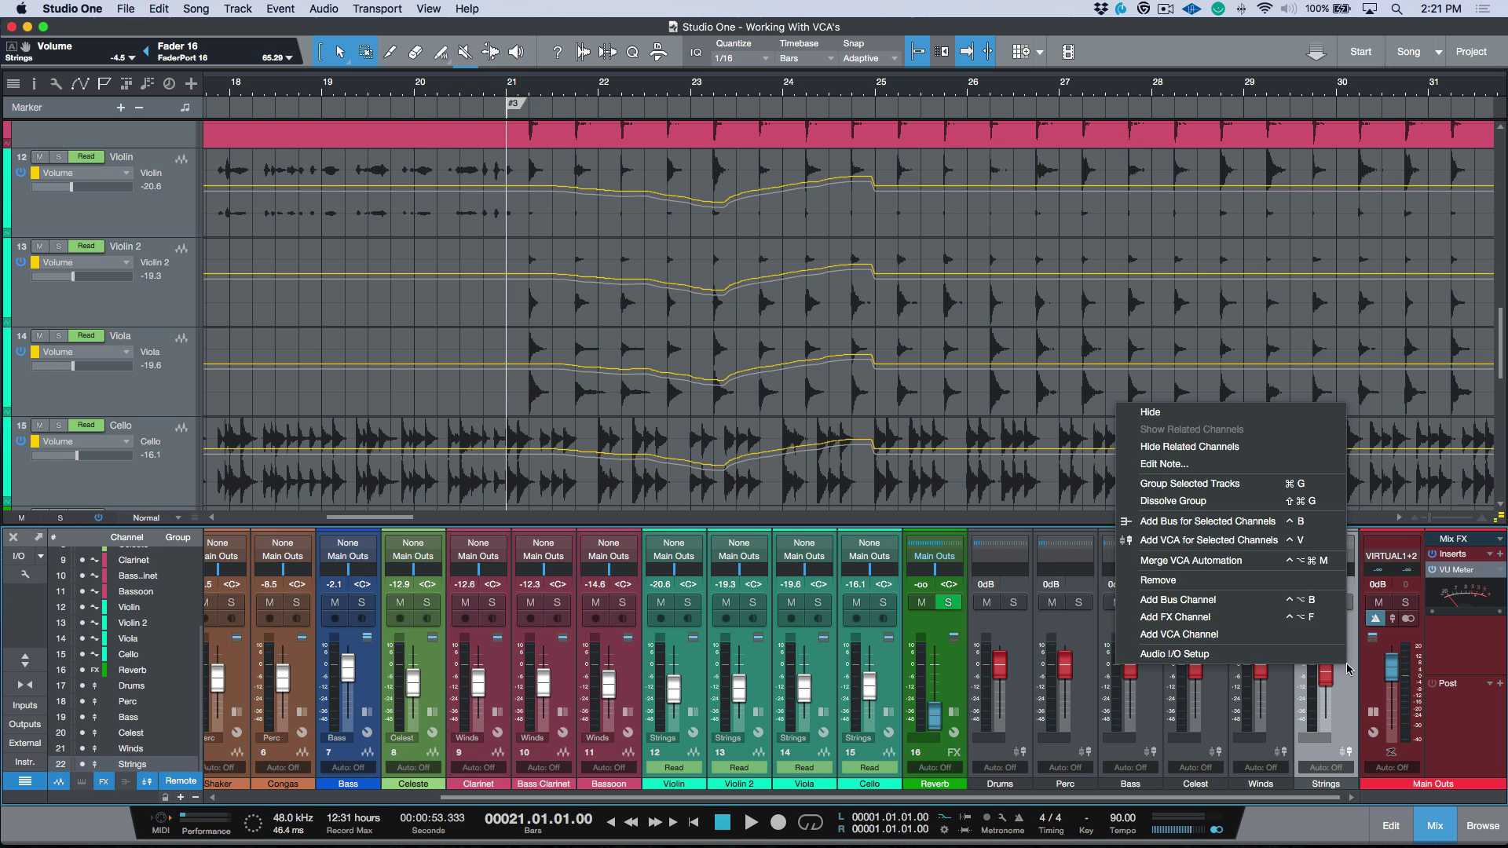
{"action": "left_click", "coordinate": [1283, 563]}
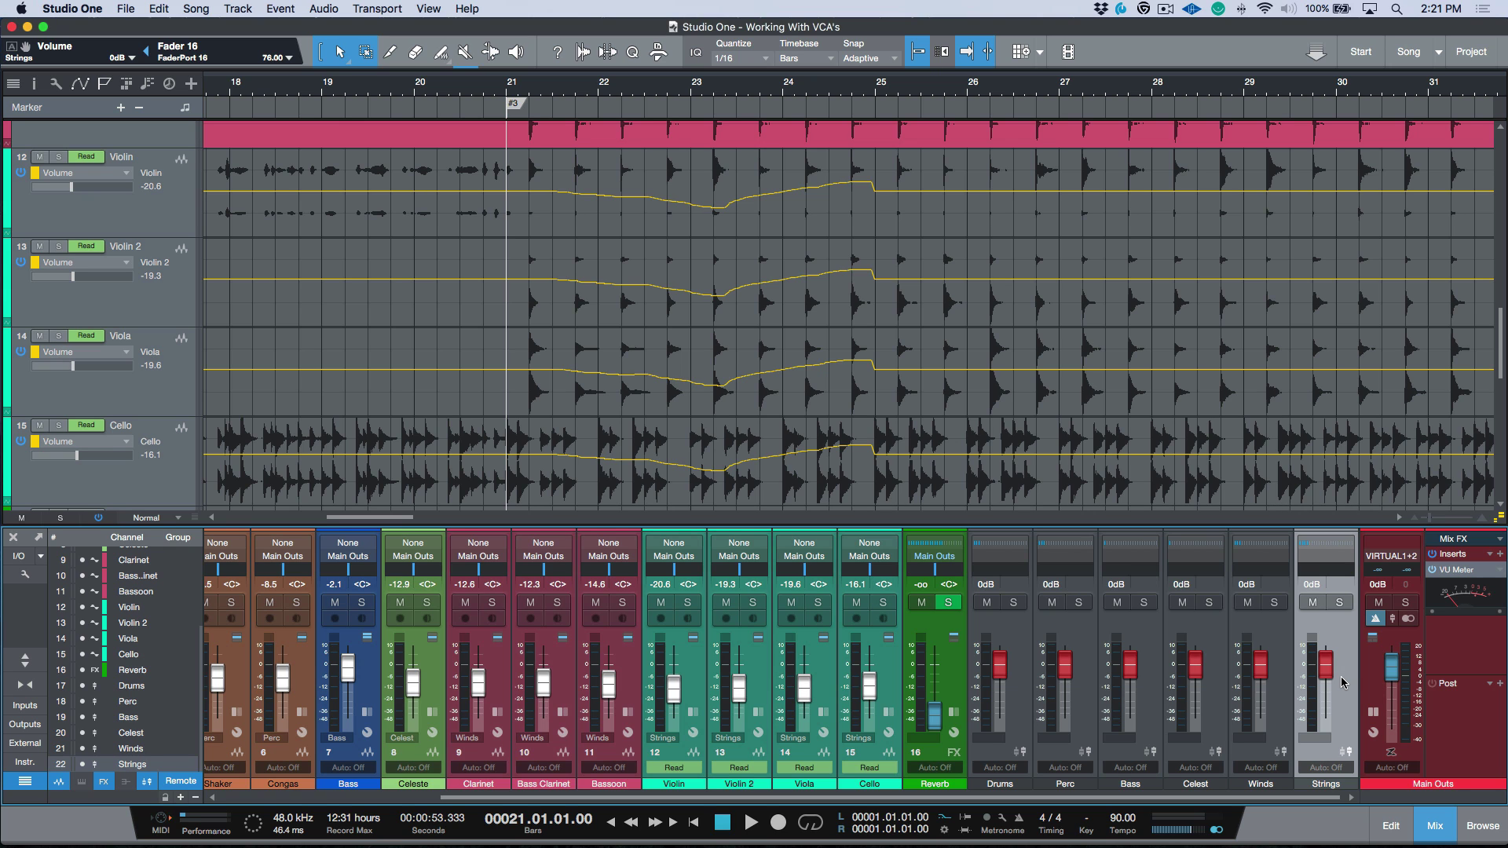
{"action": "key", "text": "F4"}
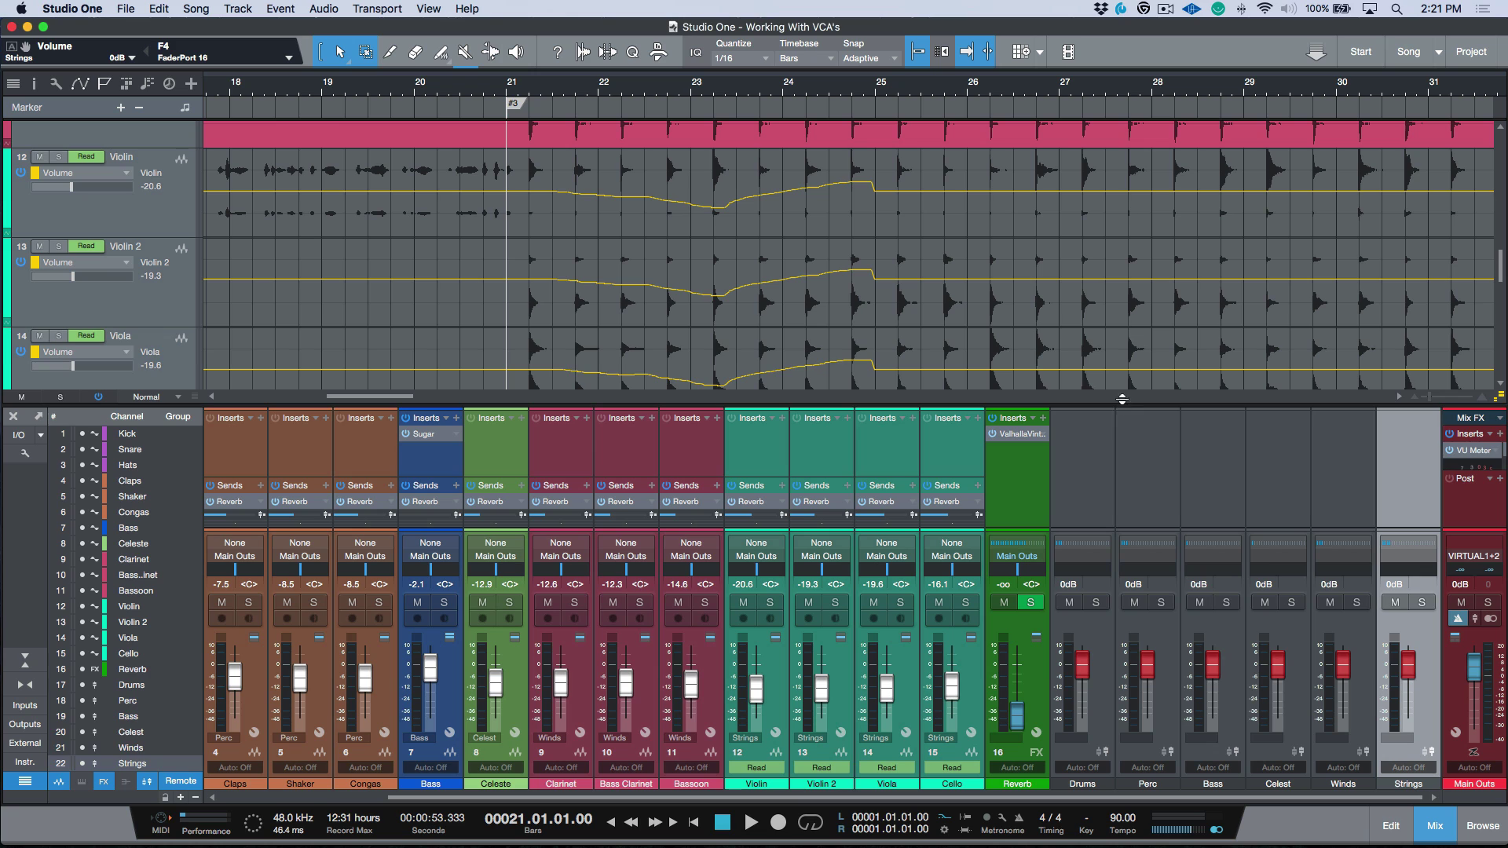
Raise the arrange/mixer divider so the mixer is taller than the arrangement.
{"action": "left_click_drag", "start_coordinate": [1123, 403], "coordinate": [1123, 330]}
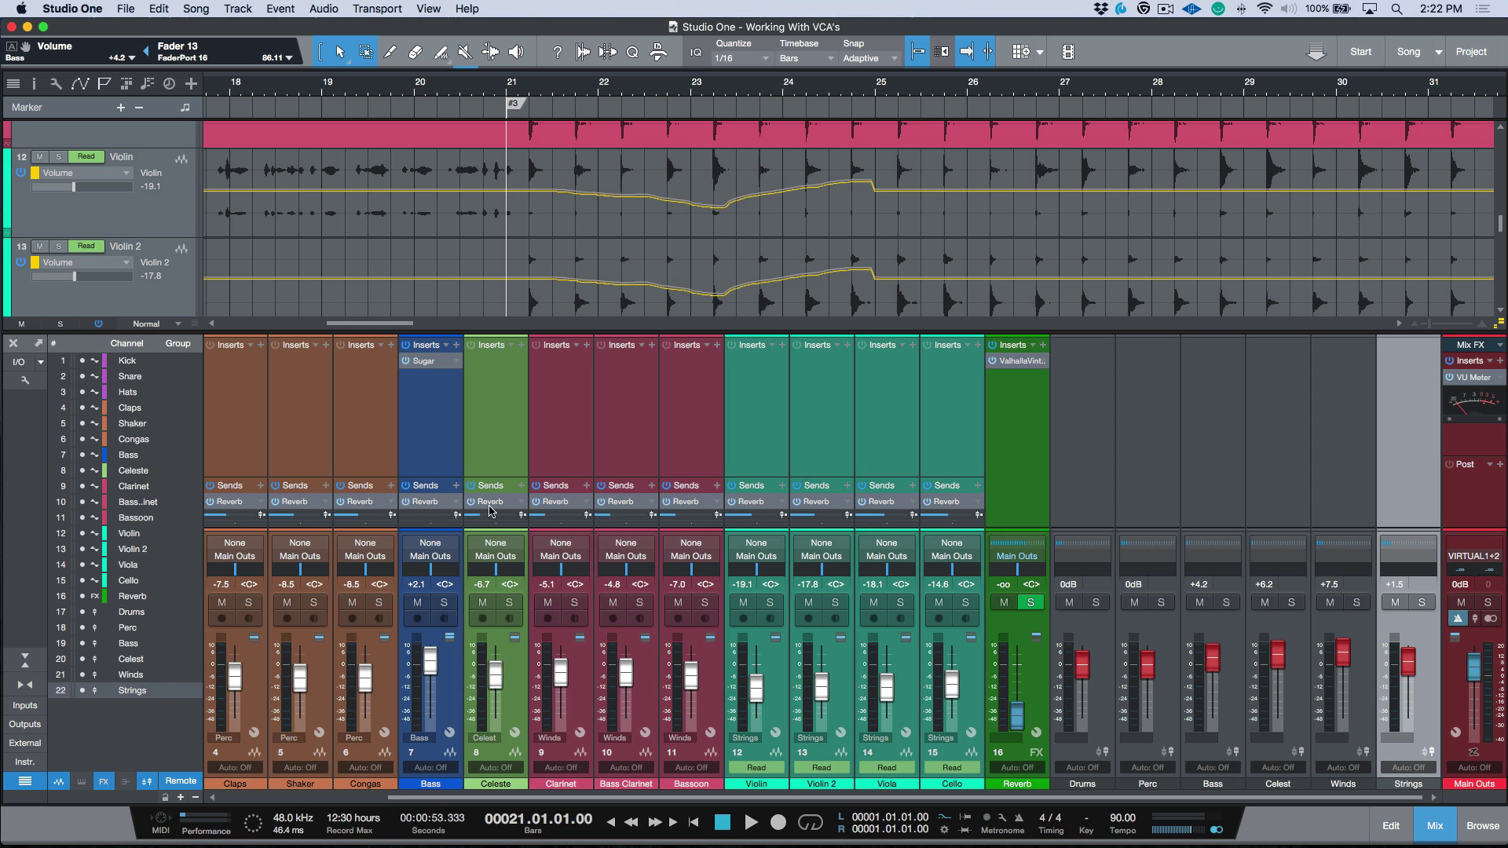
Select the Reverb channel and reset its fader to 0 dB.
{"action": "left_click", "coordinate": [1011, 484]}
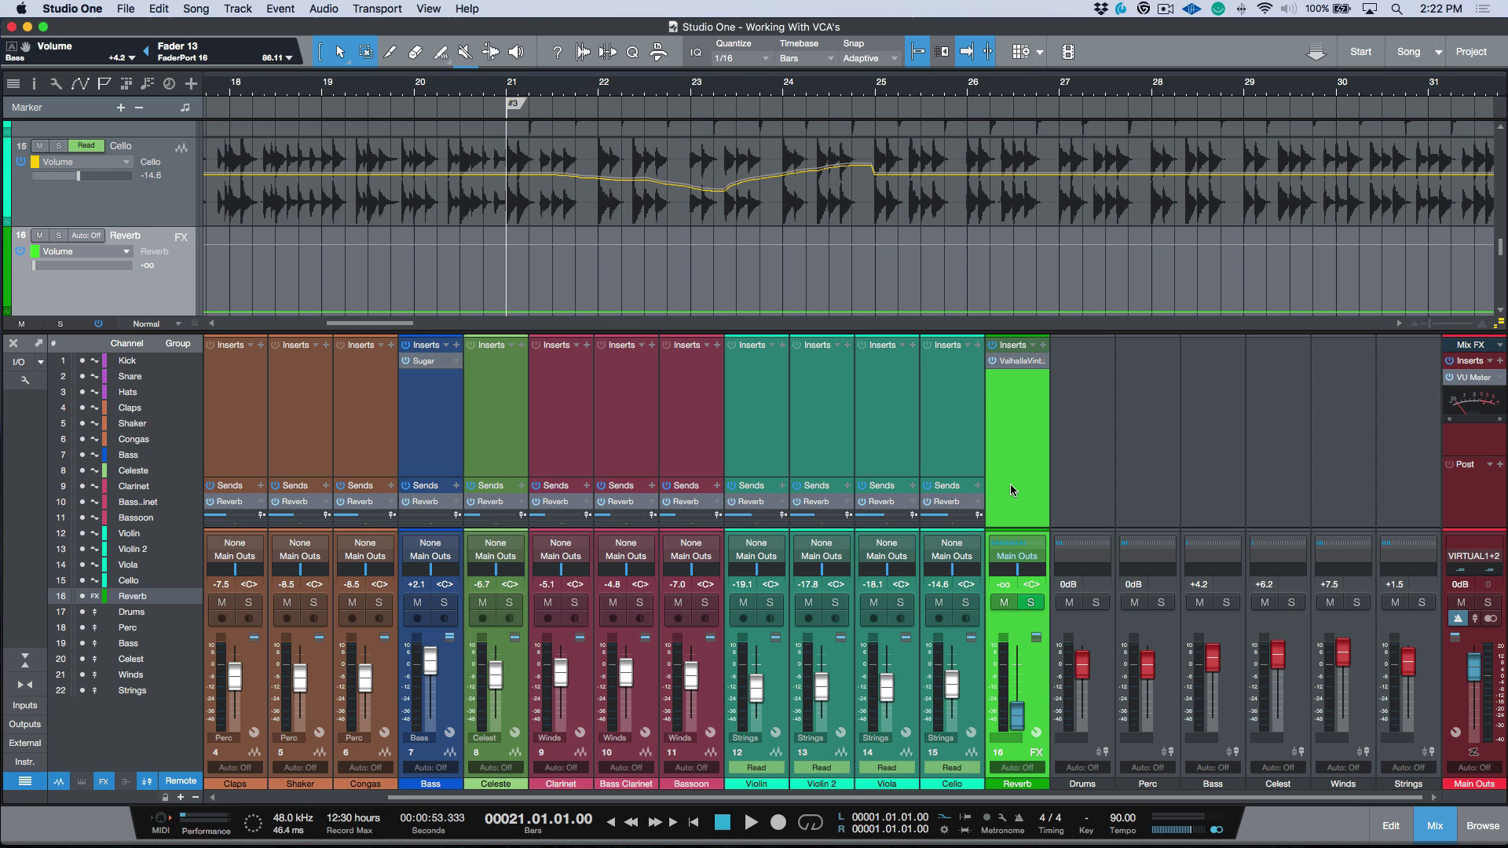
{"action": "left_click", "coordinate": [1016, 717], "text": "alt"}
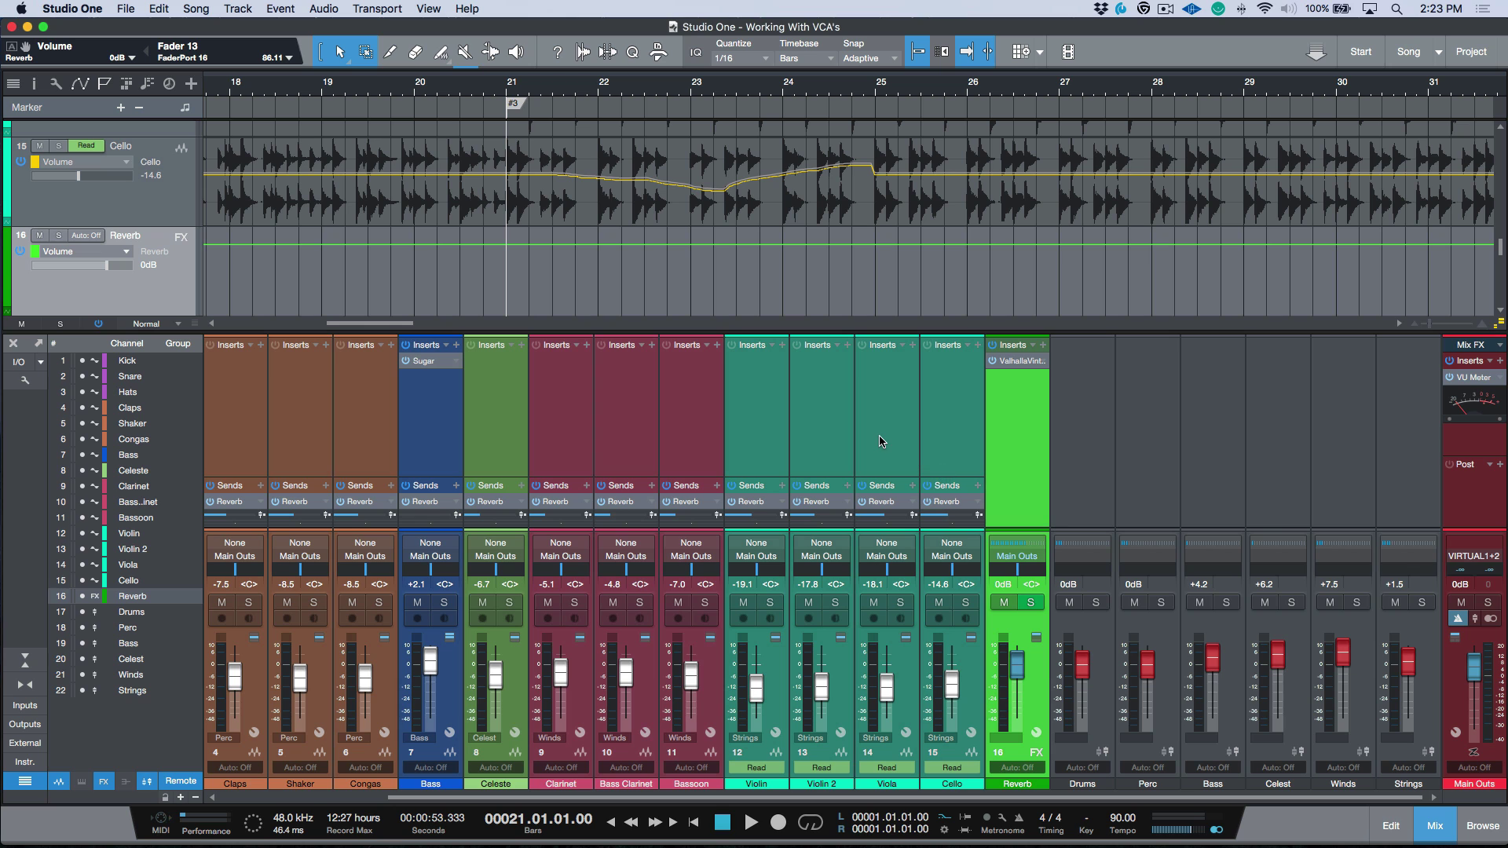
Hide instrument channels 1–15 and select the Drums and Perc VCA channels.
{"action": "scroll", "coordinate": [882, 441], "scroll_direction": "left", "scroll_amount": 3}
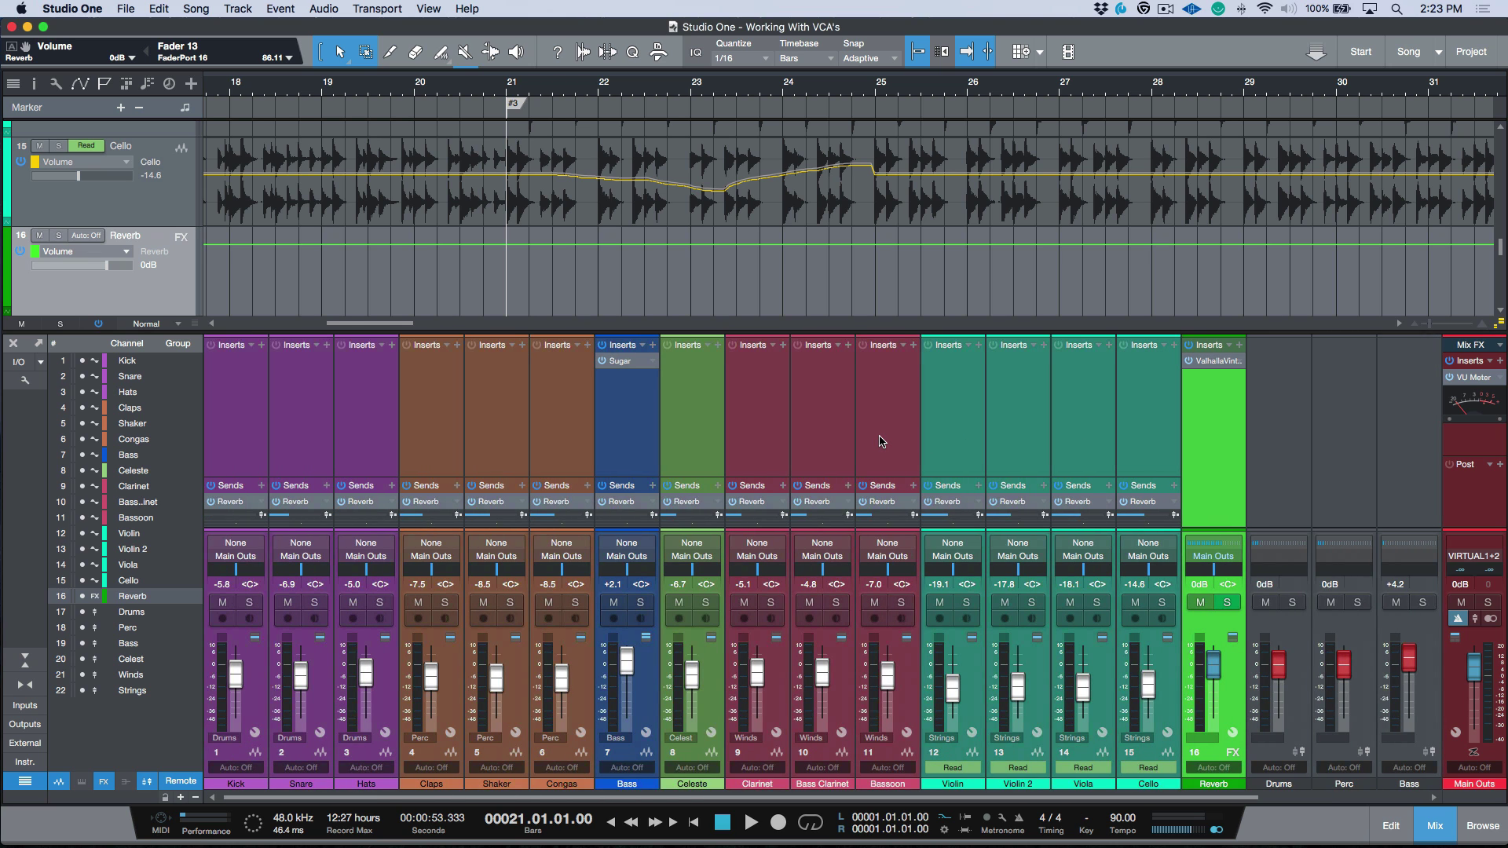
{"action": "left_click", "coordinate": [1153, 443]}
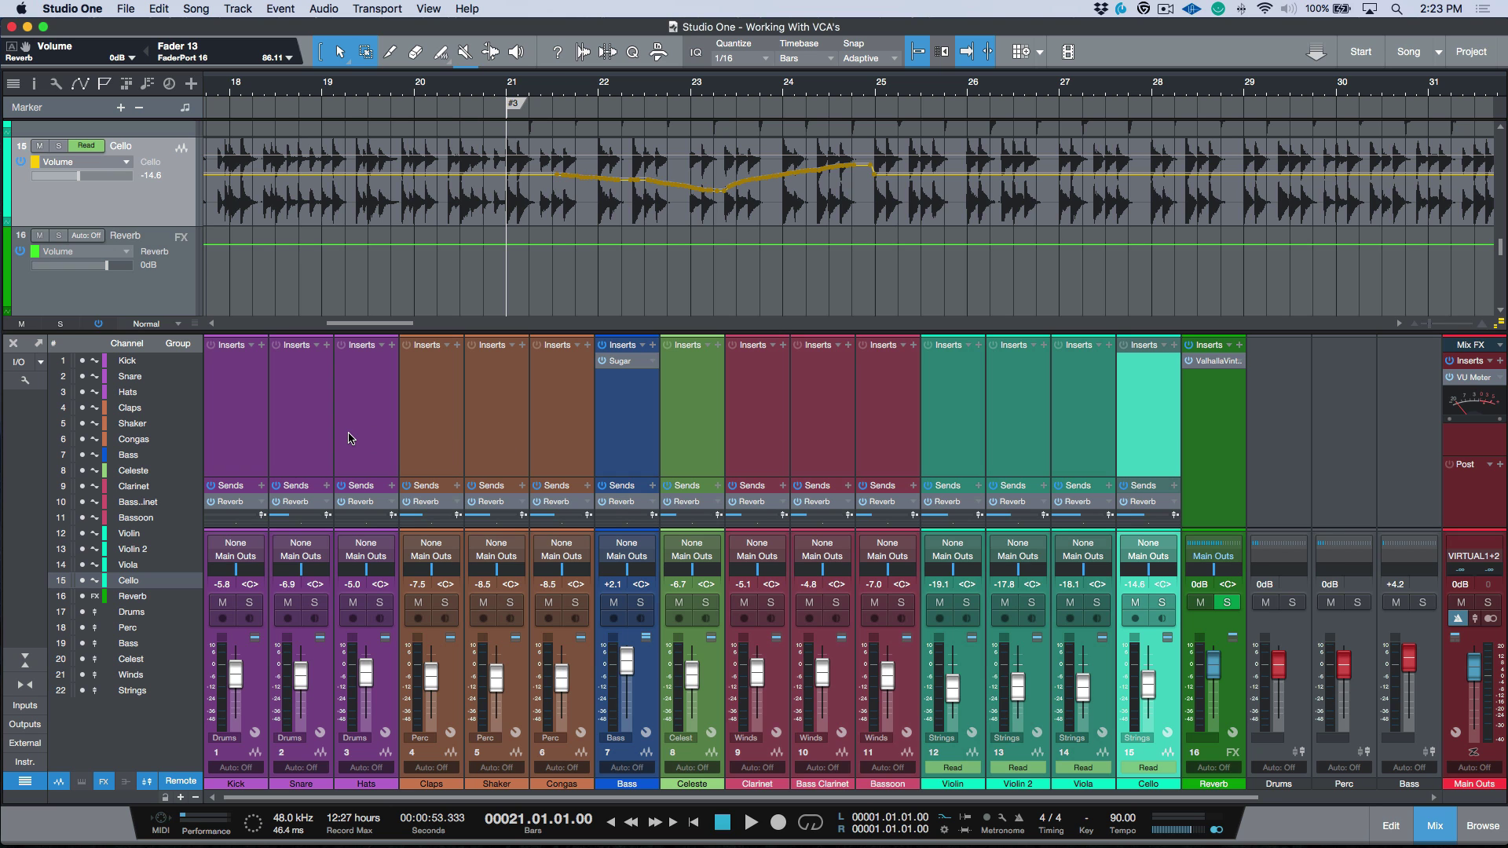
{"action": "key", "text": "super+a"}
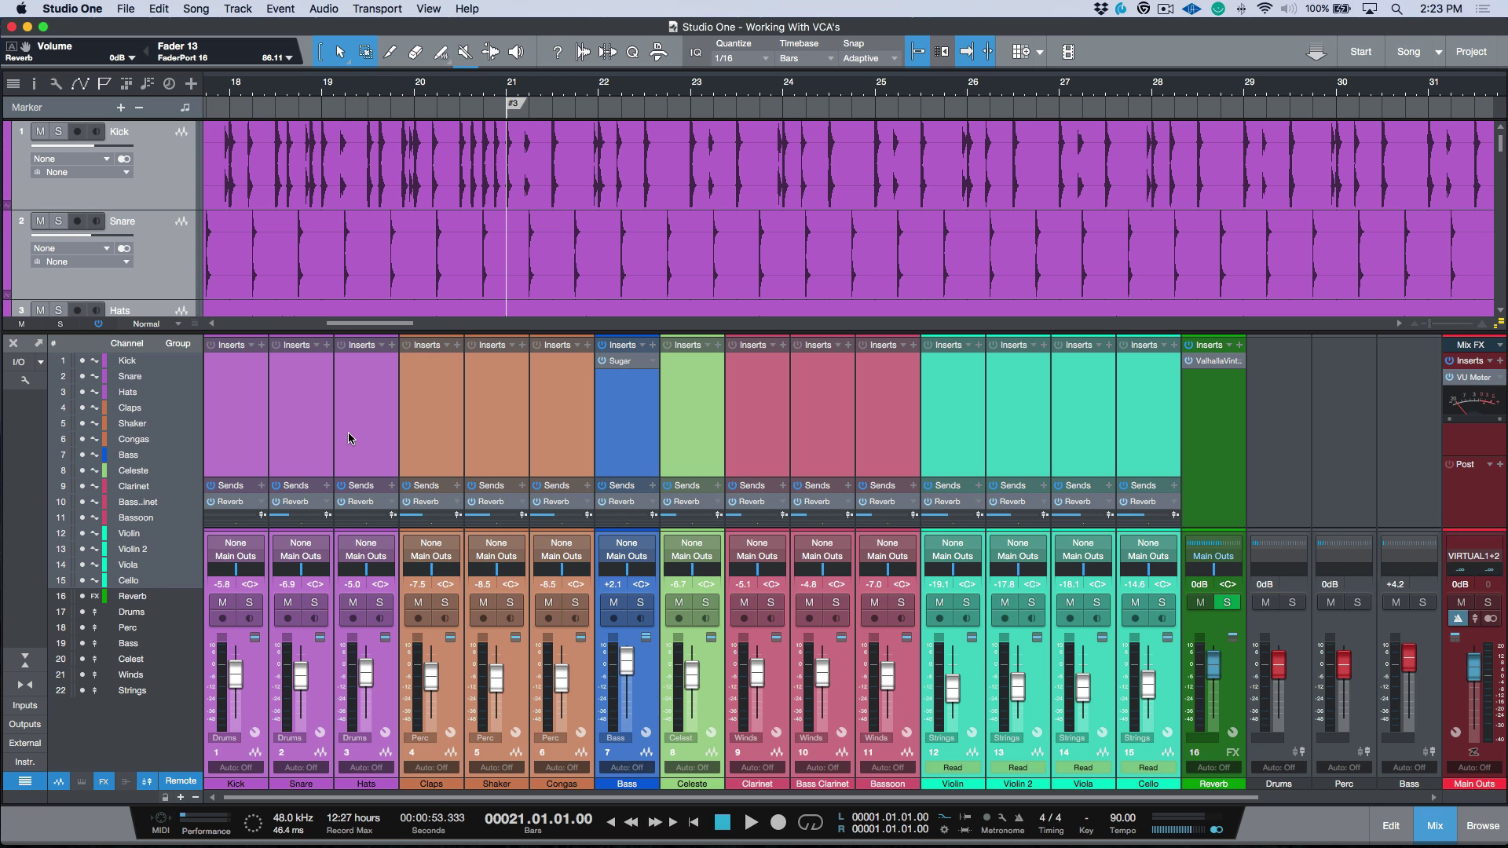
{"action": "key", "text": "shift+h"}
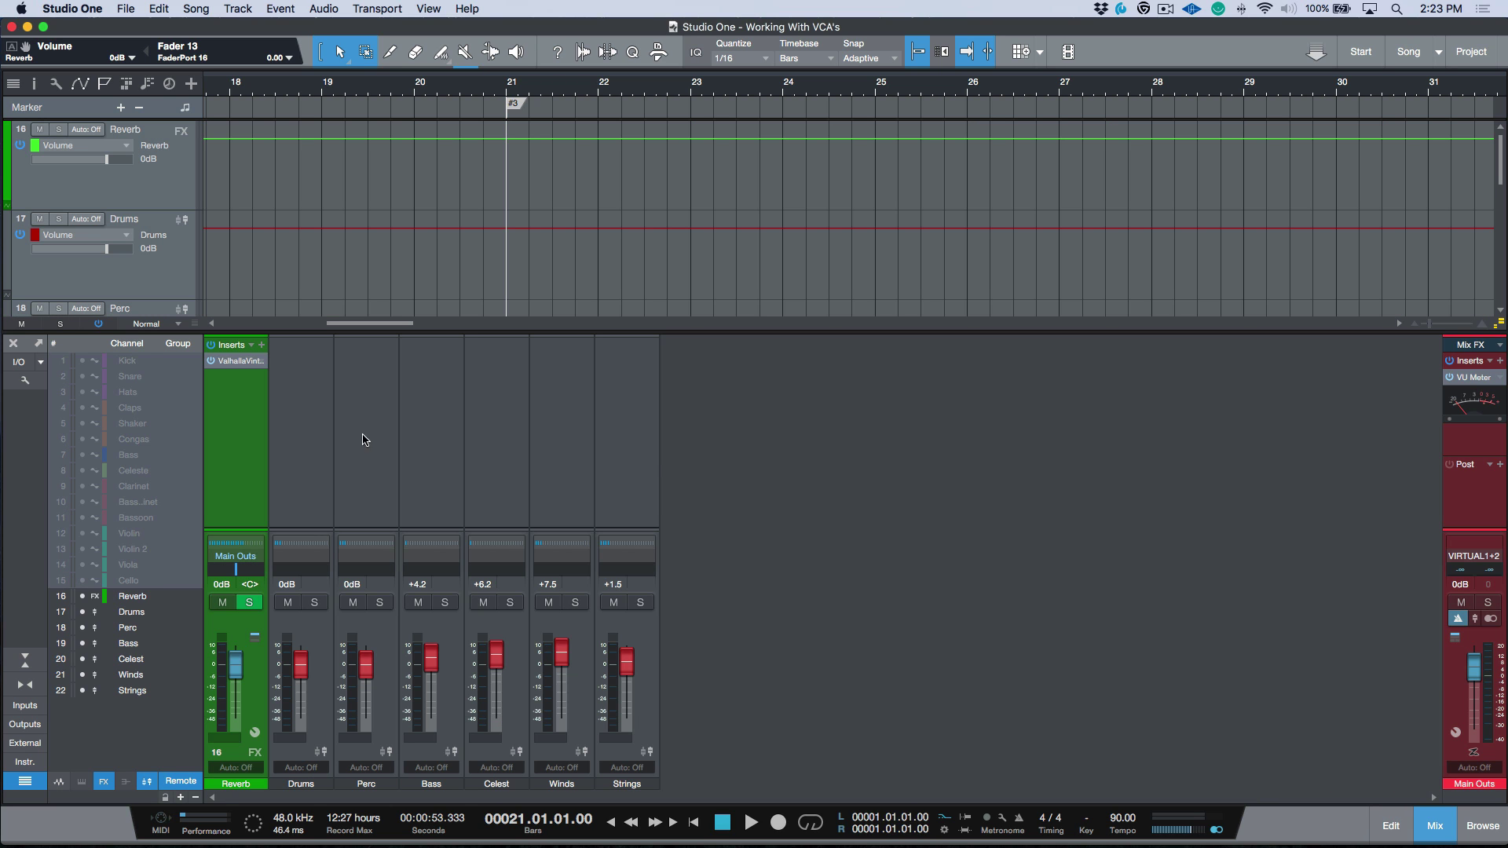
{"action": "left_click", "coordinate": [303, 490]}
{"action": "left_click", "coordinate": [348, 482]}
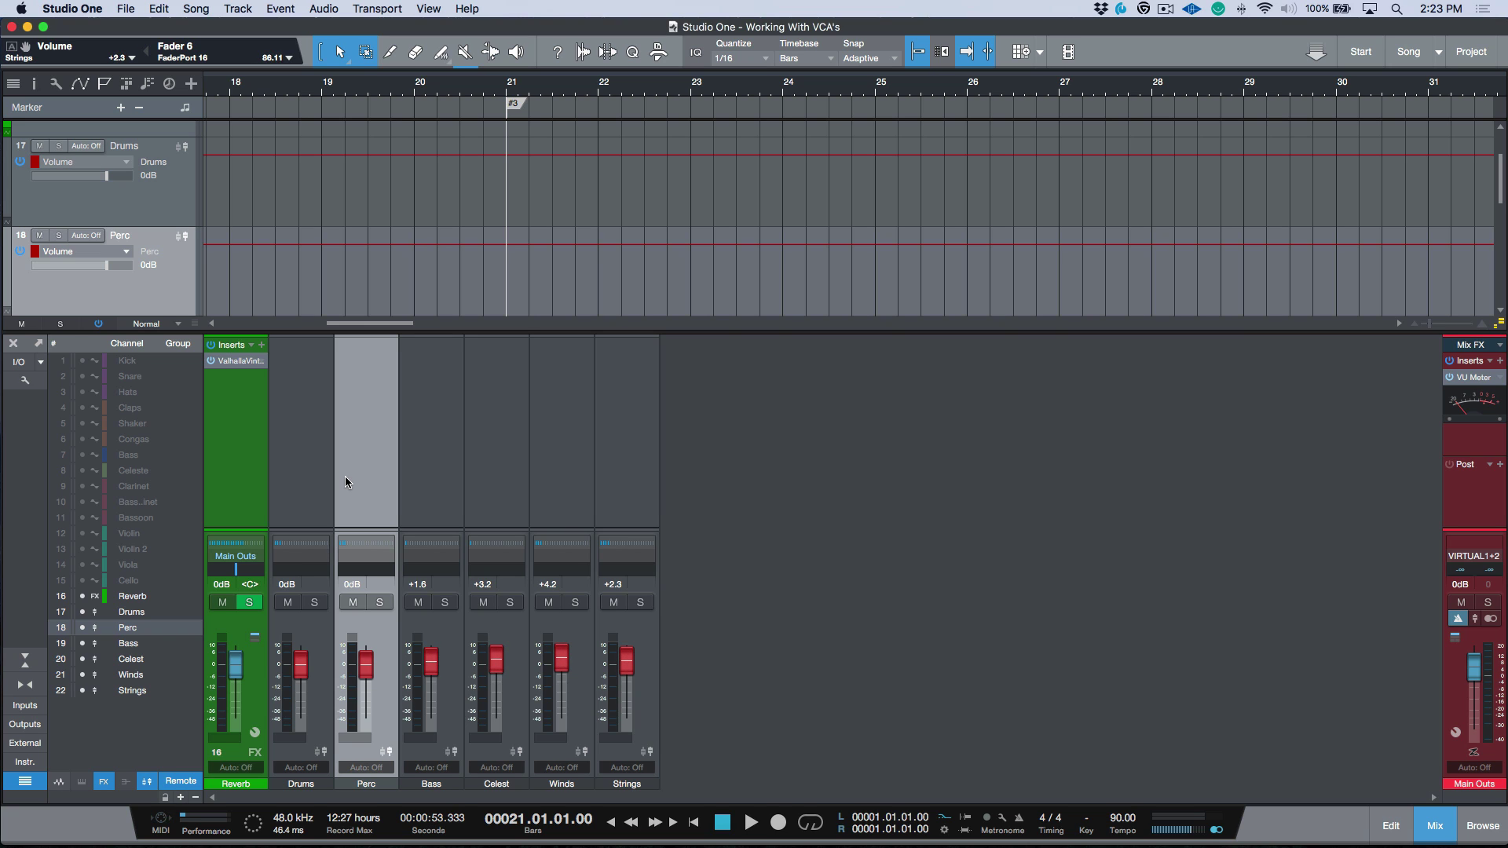
Show channels Kick through Cello again and select the Kick, Snare and Hats channels.
{"action": "left_click_drag", "start_coordinate": [83, 363], "coordinate": [81, 585]}
{"action": "left_click", "coordinate": [244, 419]}
{"action": "left_click", "coordinate": [317, 437]}
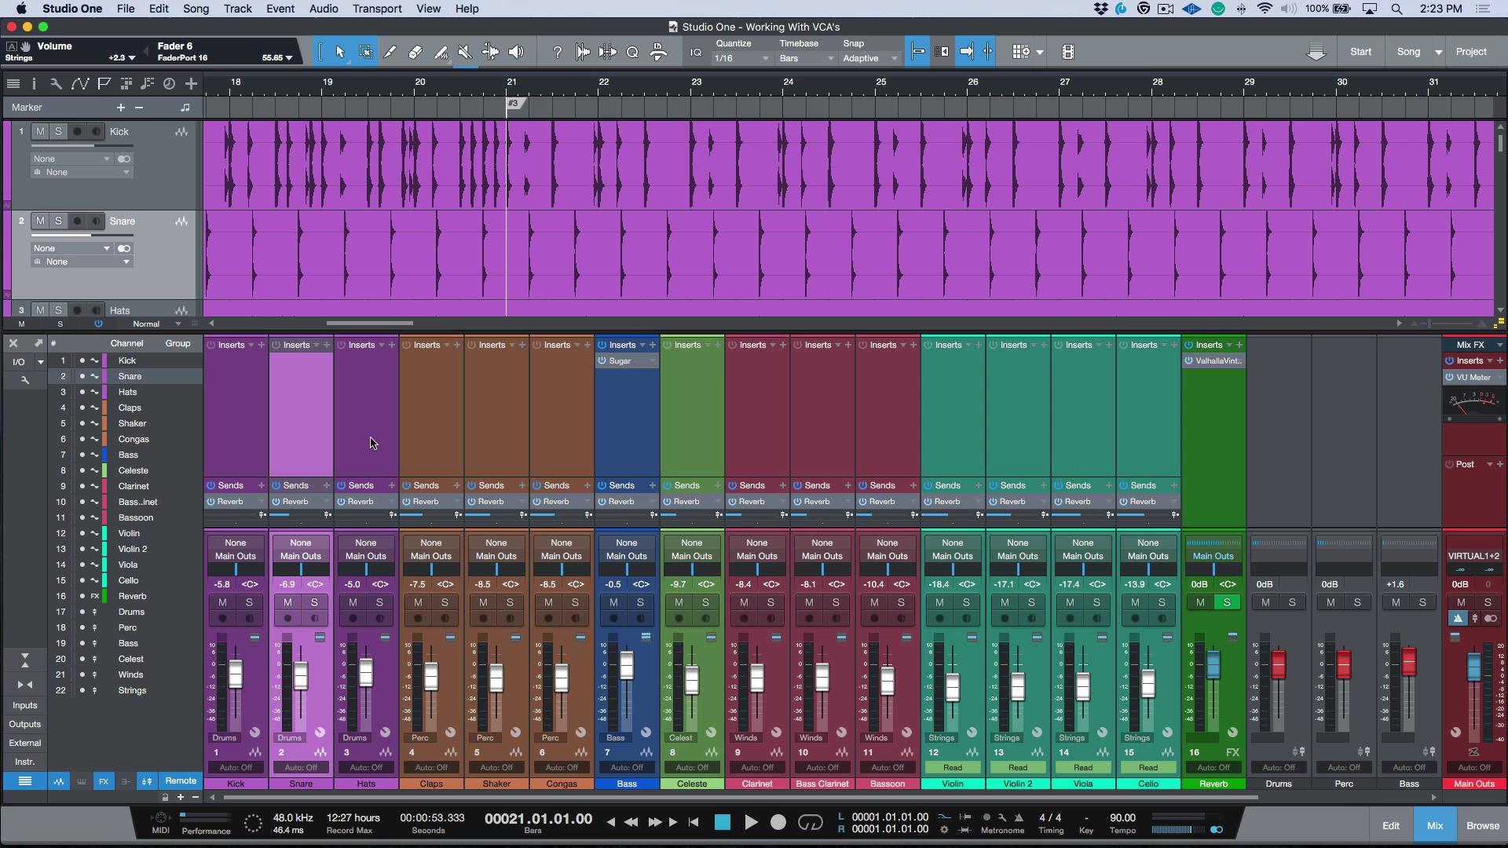
{"action": "left_click", "coordinate": [371, 439]}
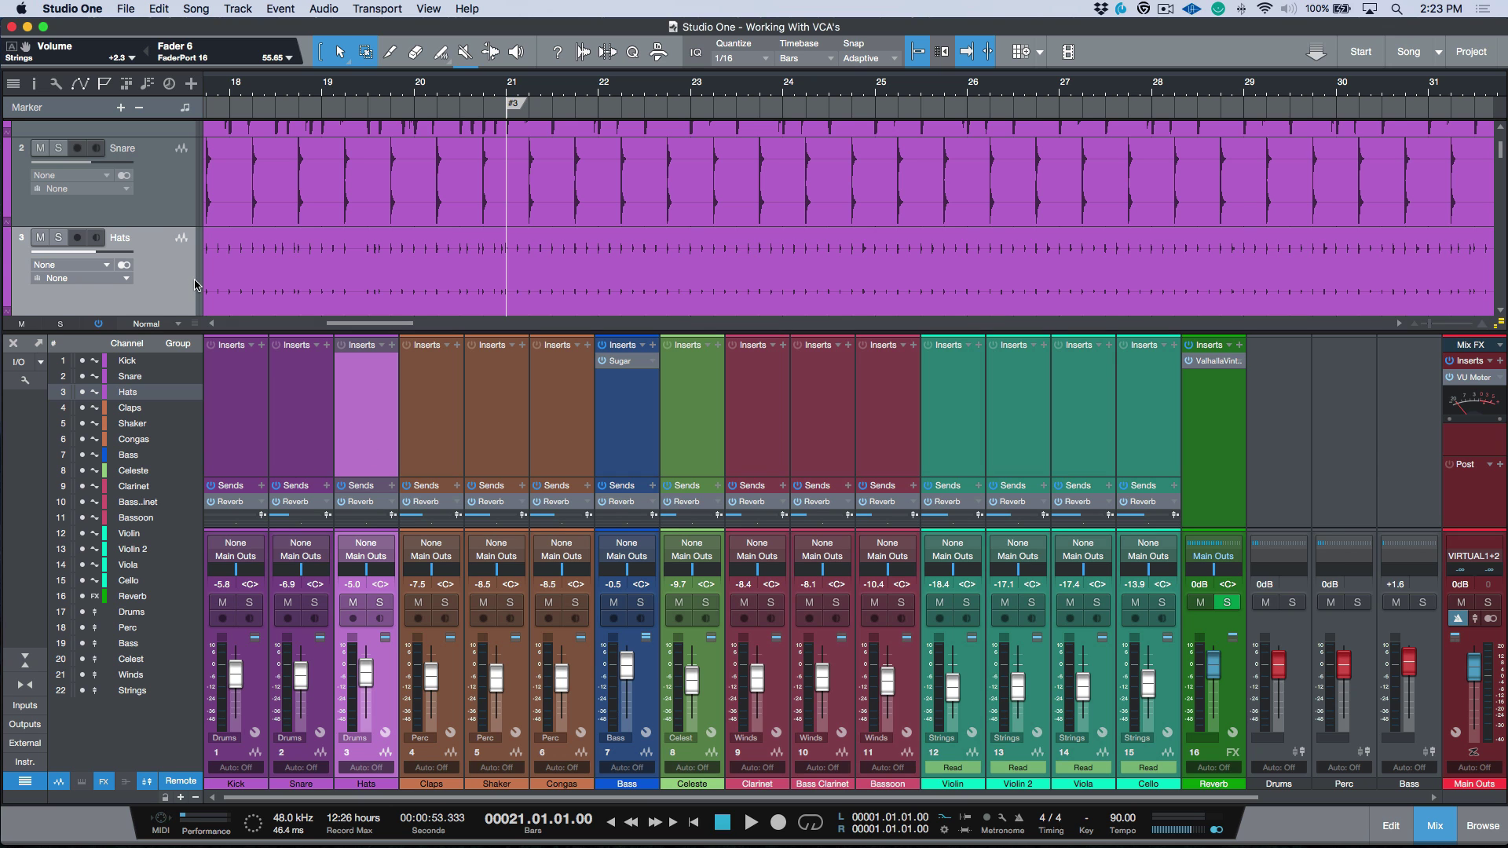
Shrink the track heights and pack Kick, Snare and Hats into a new folder track.
{"action": "key", "text": "shift+w"}
{"action": "key", "text": "shift+w"}
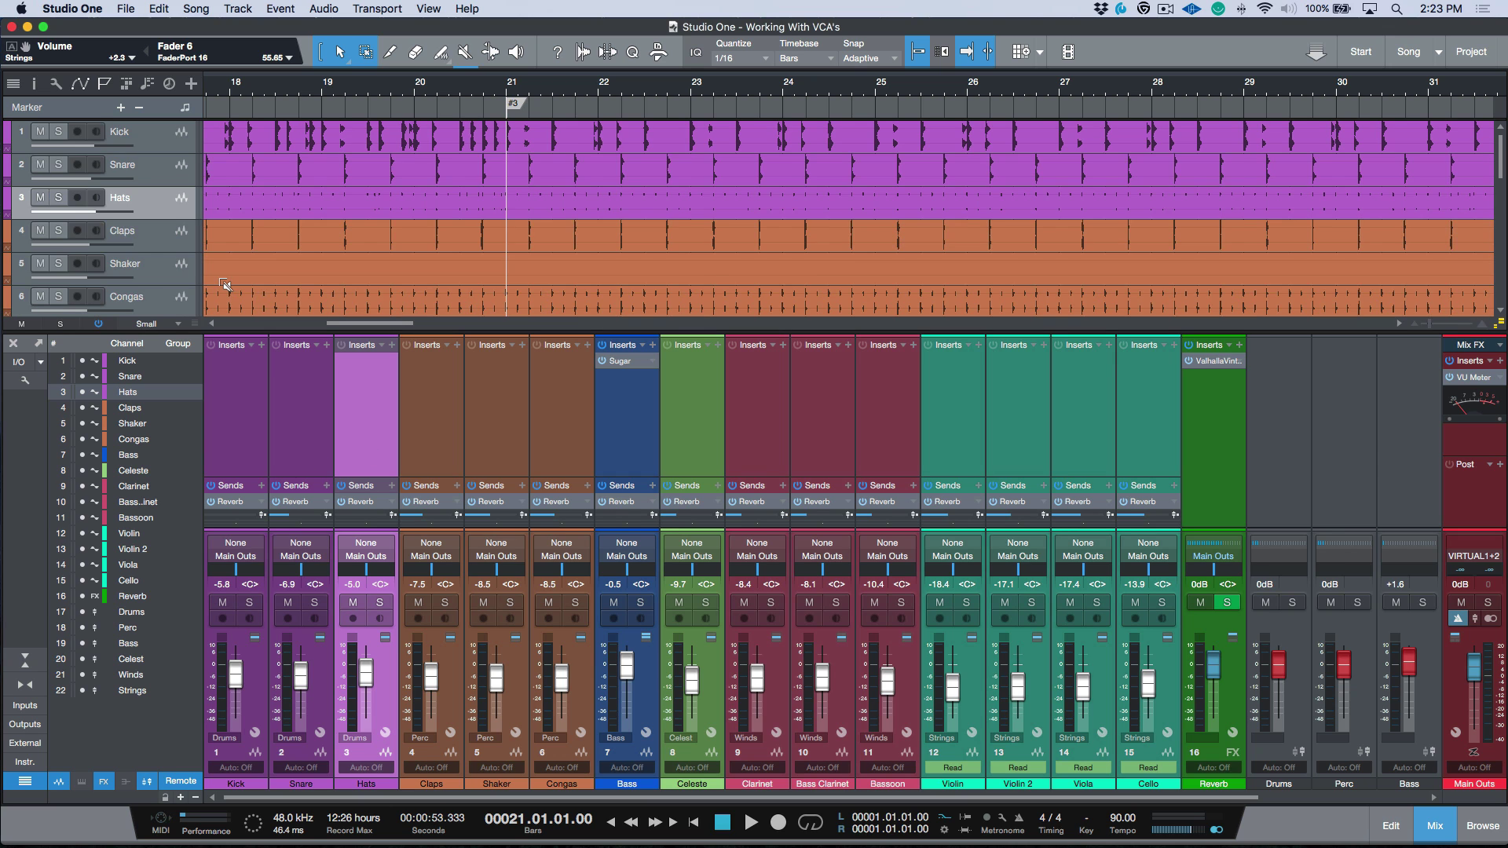
{"action": "scroll", "coordinate": [219, 282], "scroll_direction": "left", "scroll_amount": 3}
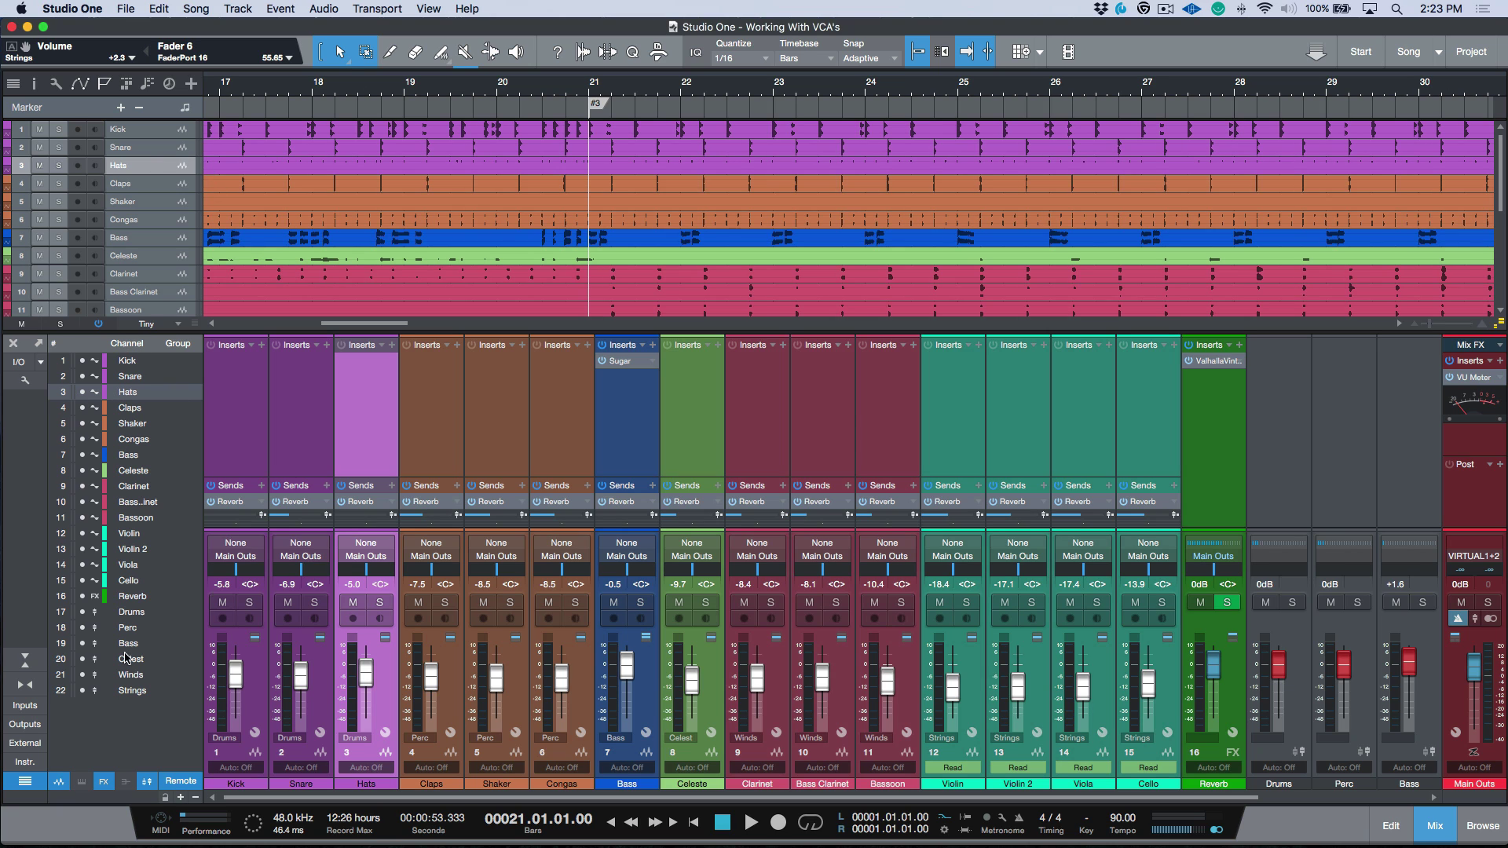
{"action": "left_click", "coordinate": [155, 133], "text": "shift"}
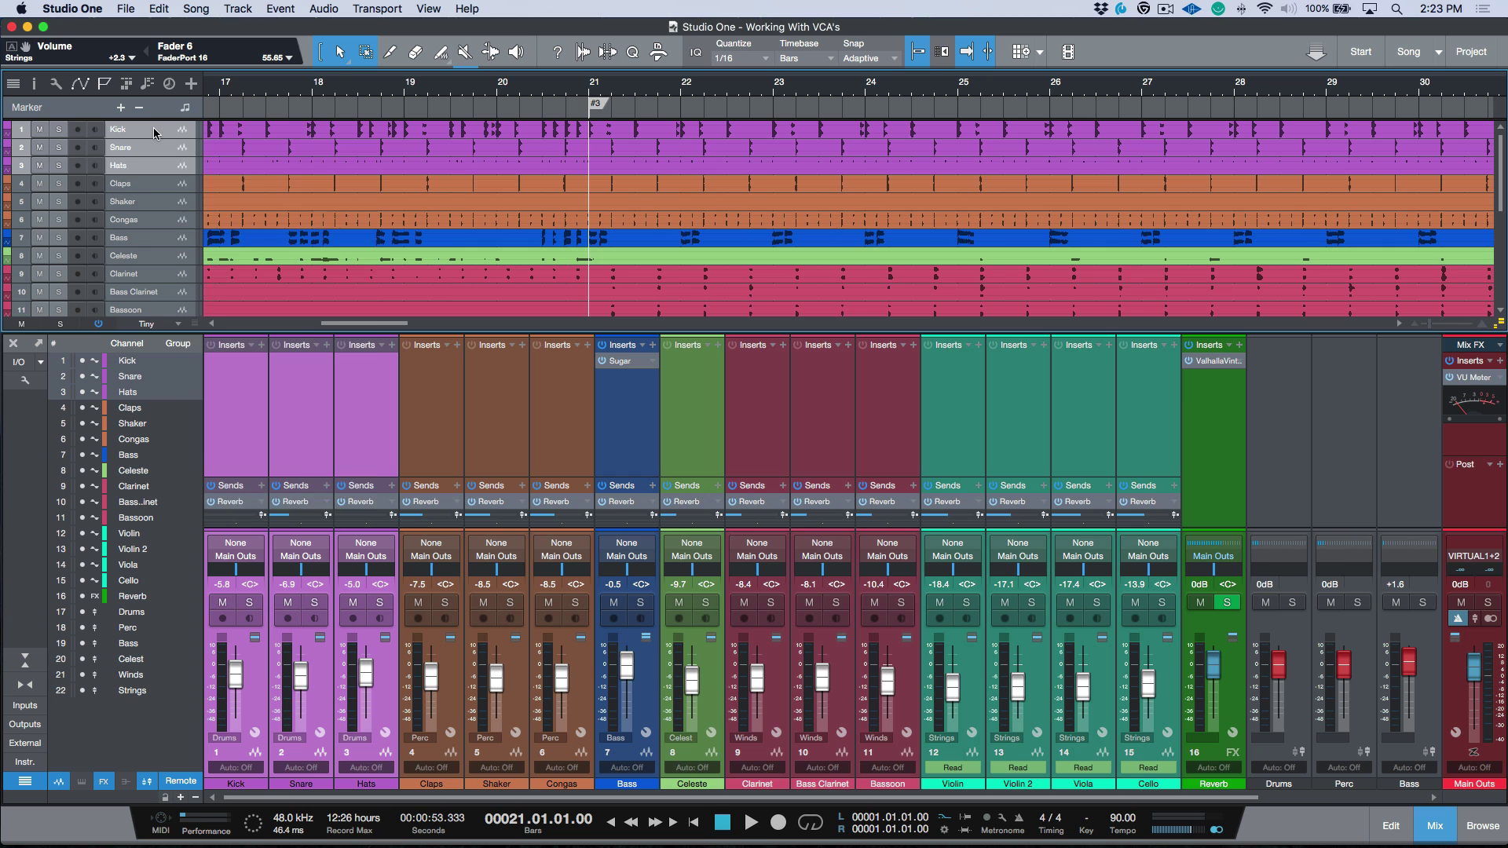
{"action": "right_click", "coordinate": [155, 133]}
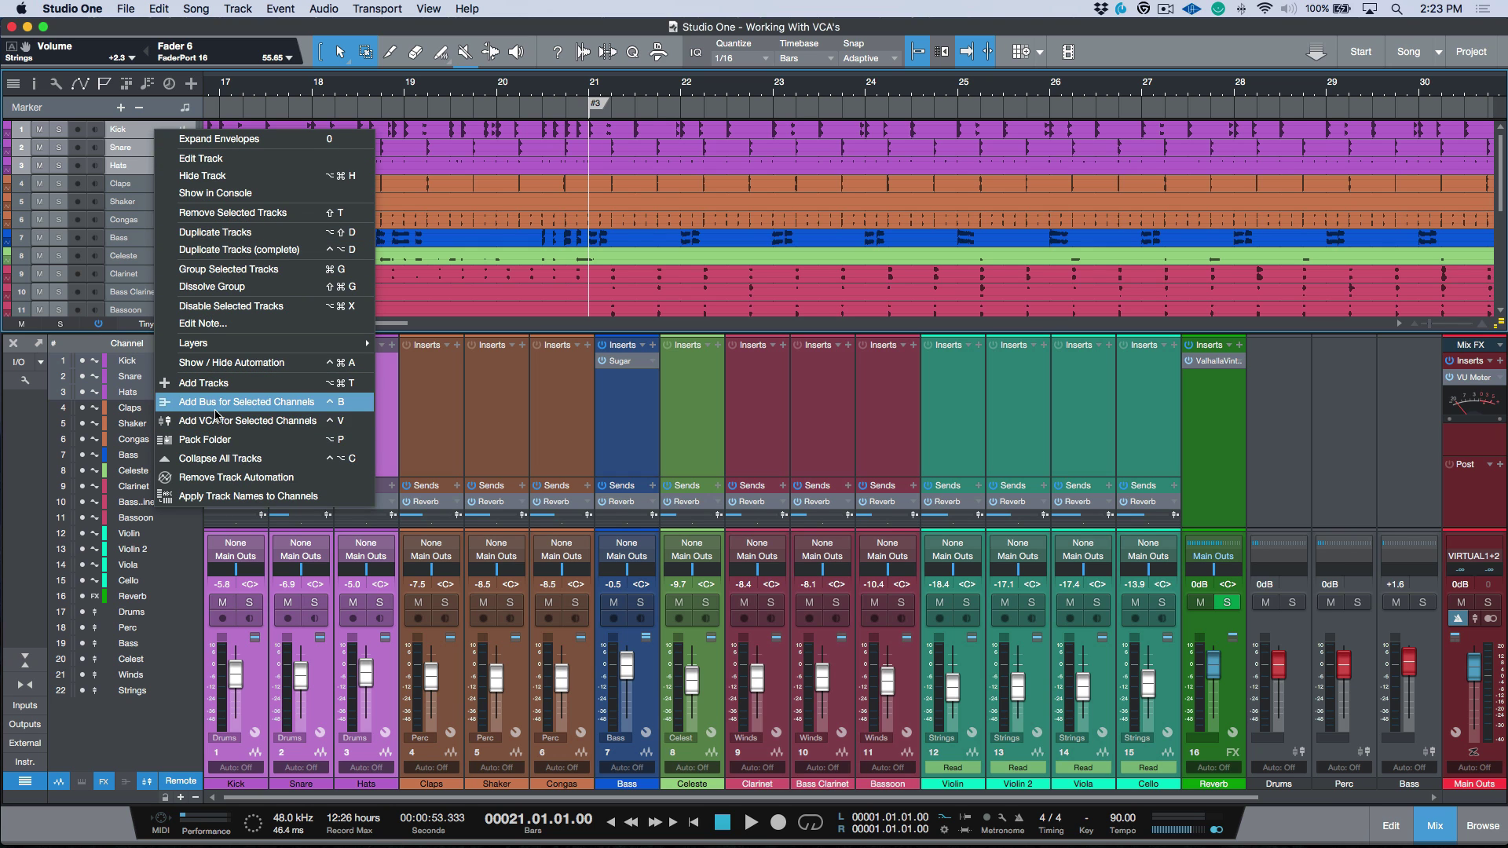
{"action": "left_click", "coordinate": [212, 439]}
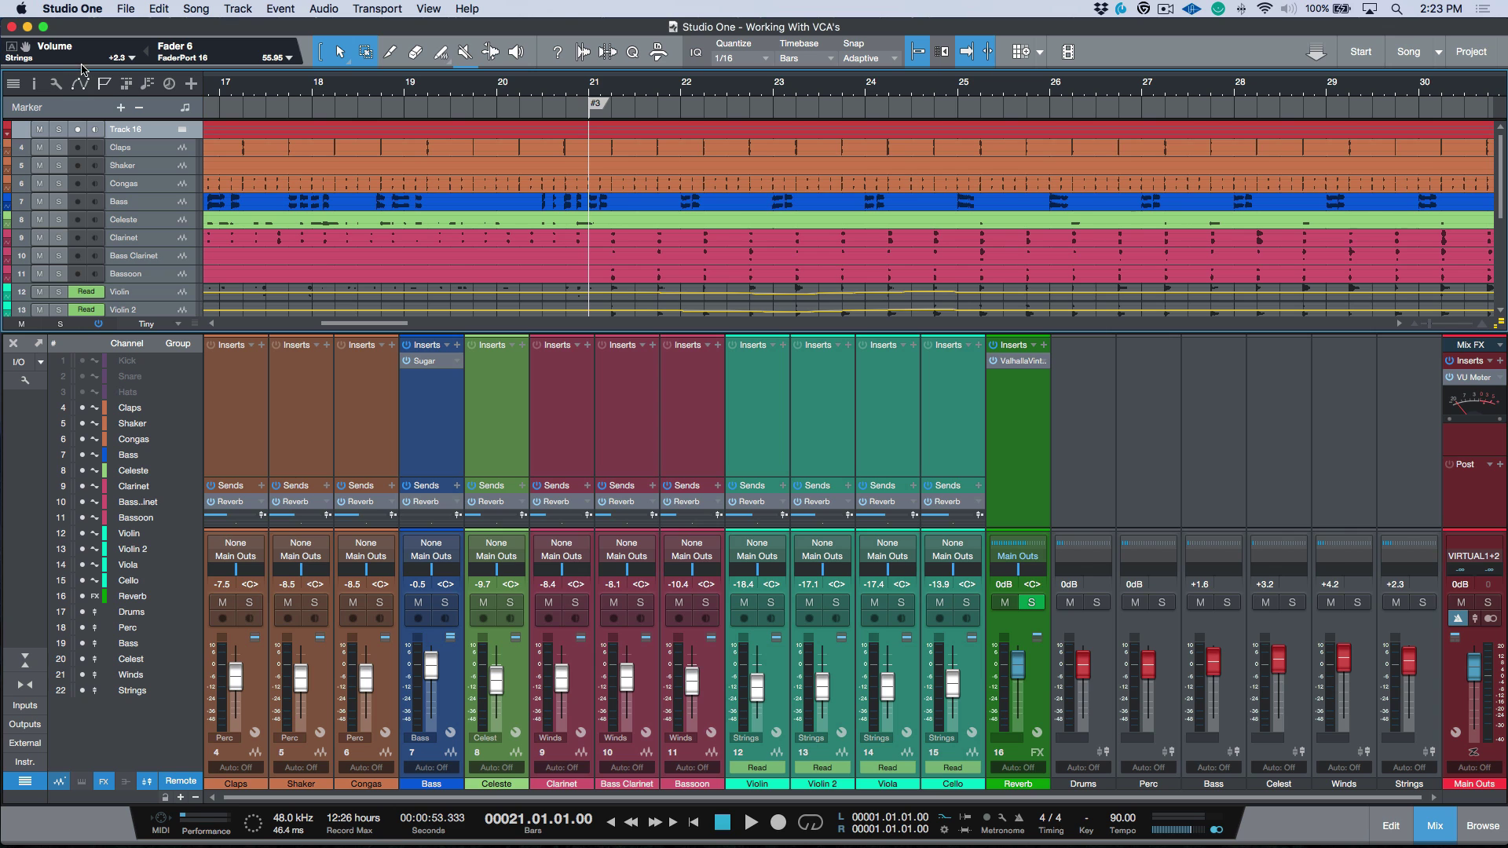
In the folder's Inspector, set its Channel to the Drums VCA.
{"action": "left_click", "coordinate": [36, 85]}
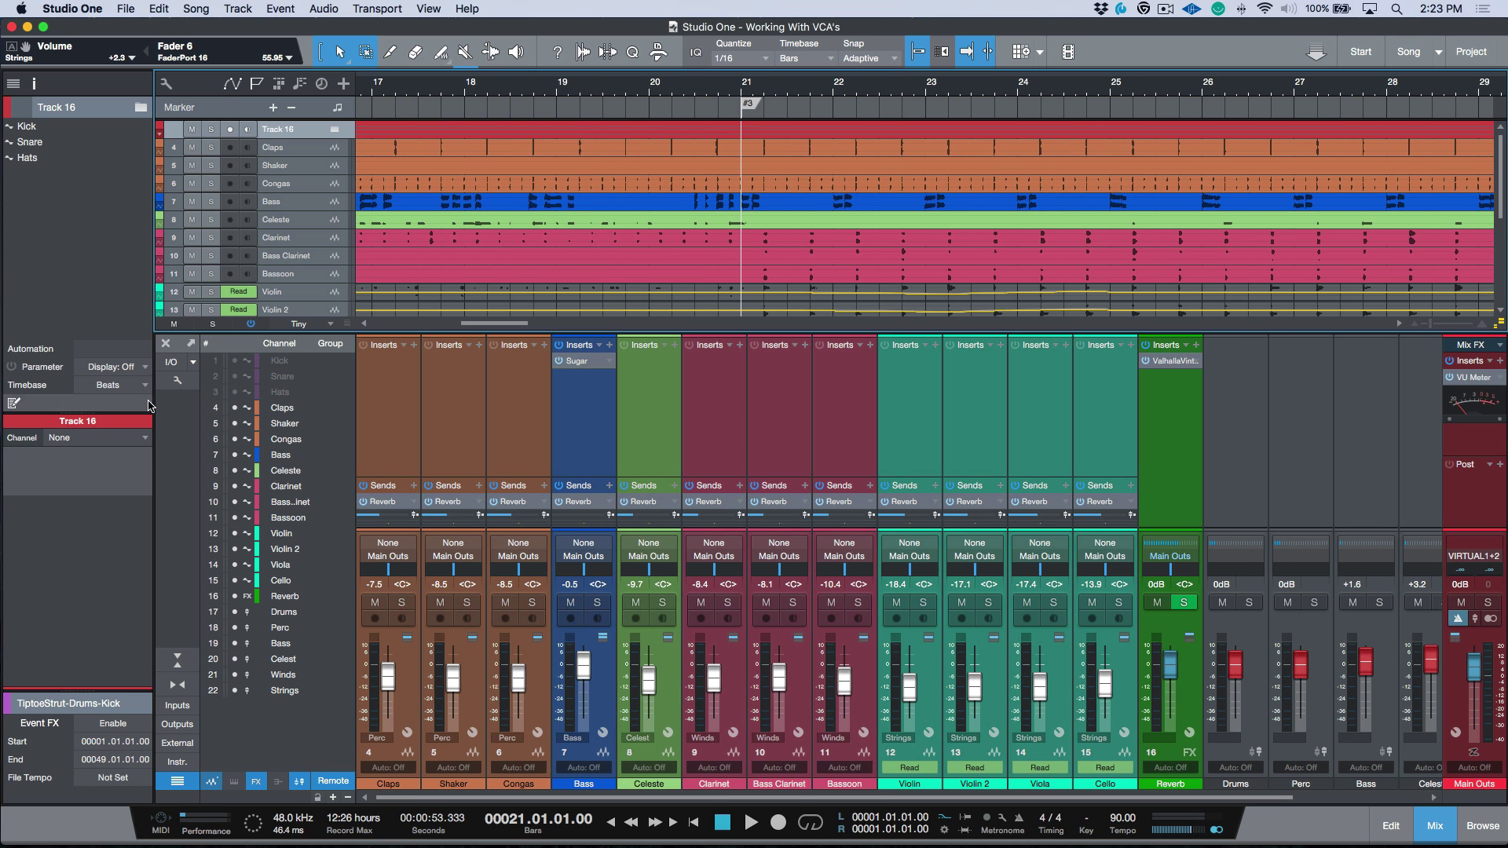
{"action": "left_click", "coordinate": [113, 437]}
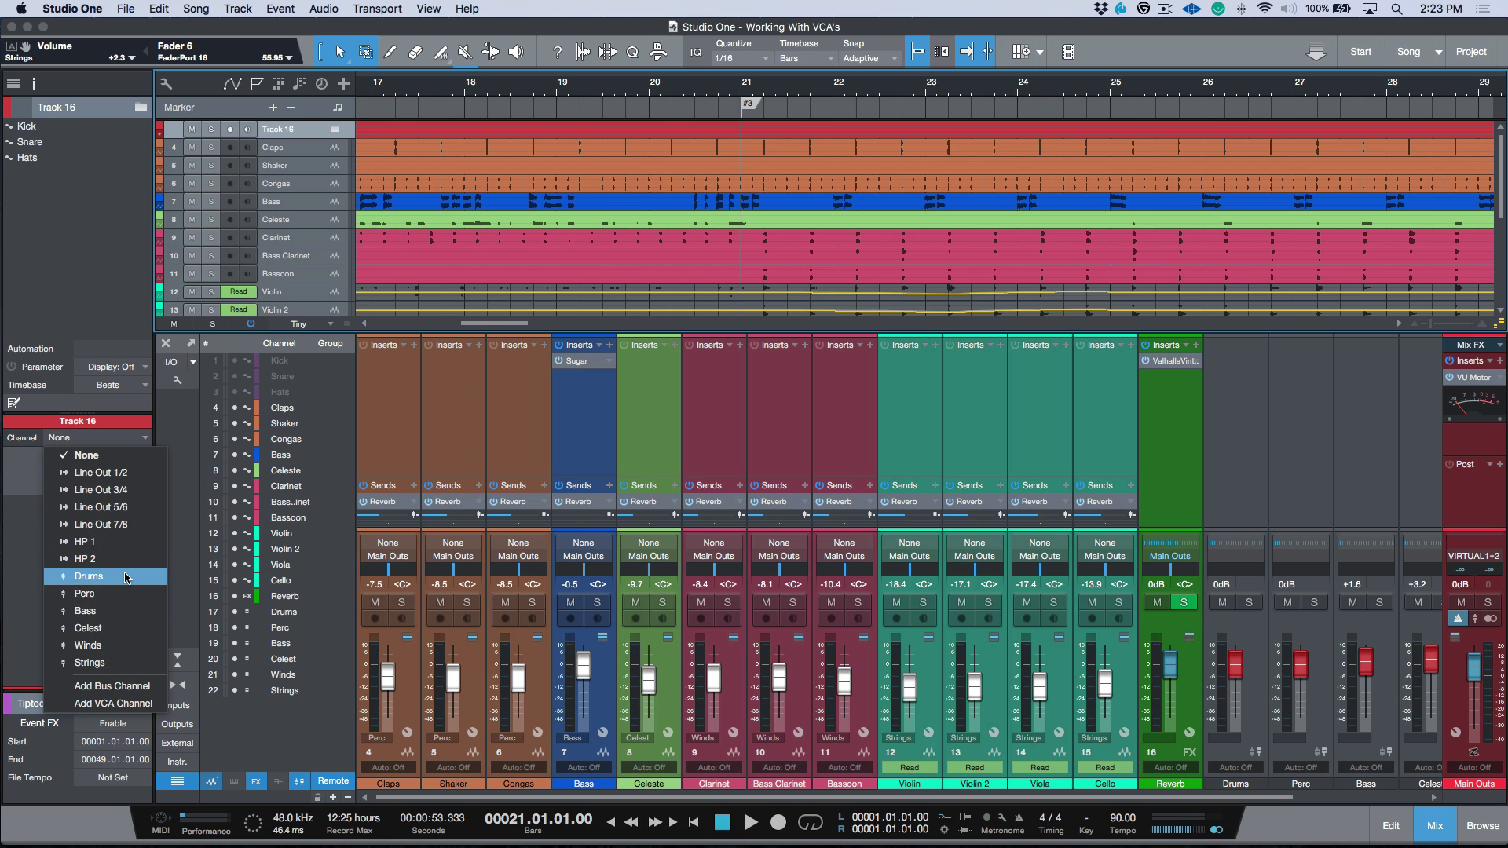
{"action": "left_click", "coordinate": [88, 576]}
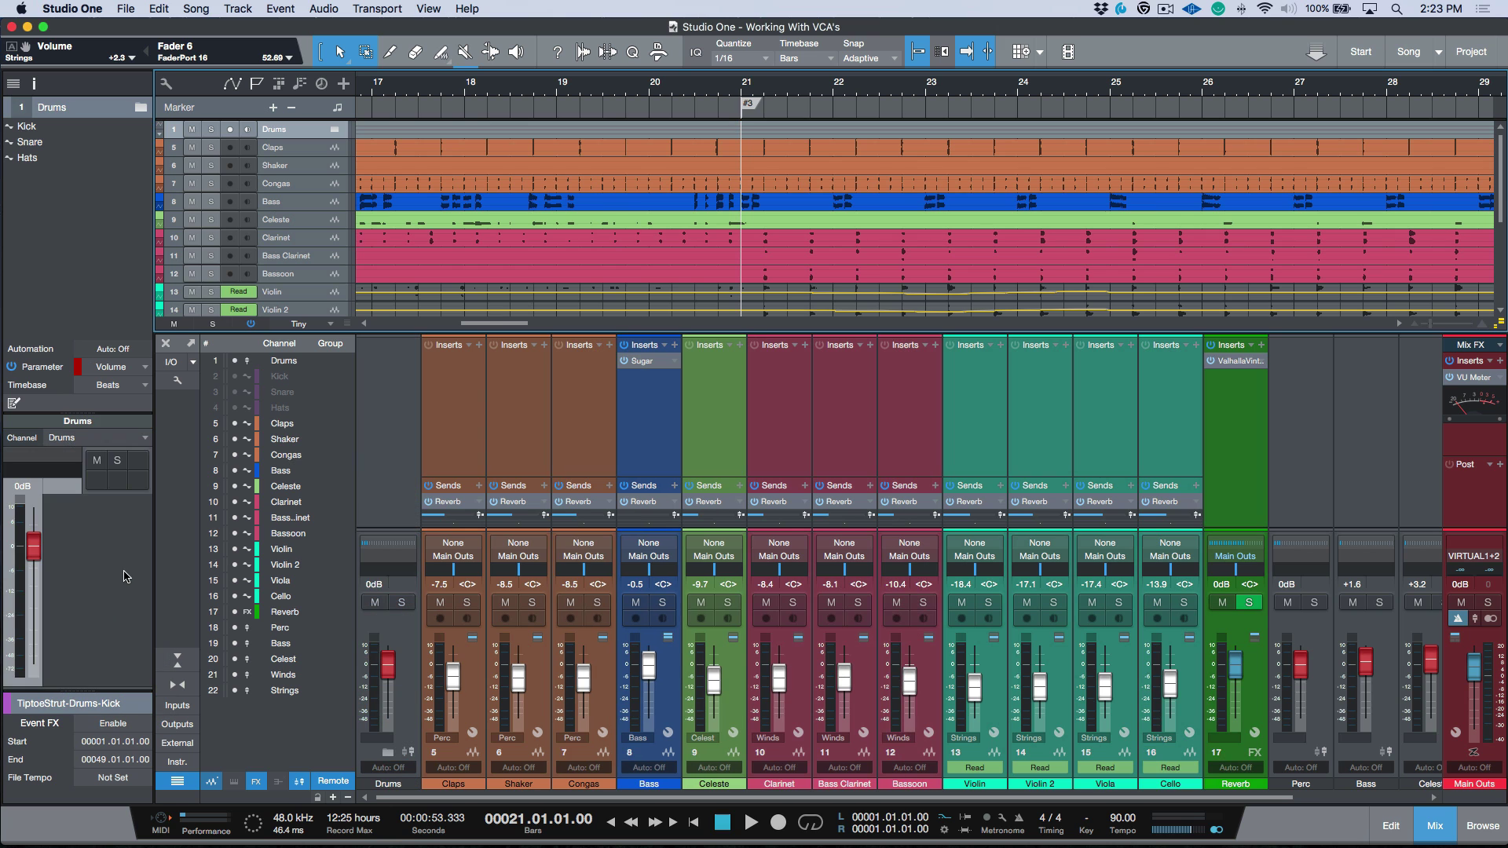
Toggle the Drums folder open and closed, close the Inspector, and leave the folder collapsed.
{"action": "left_click", "coordinate": [389, 754]}
{"action": "left_click", "coordinate": [389, 756]}
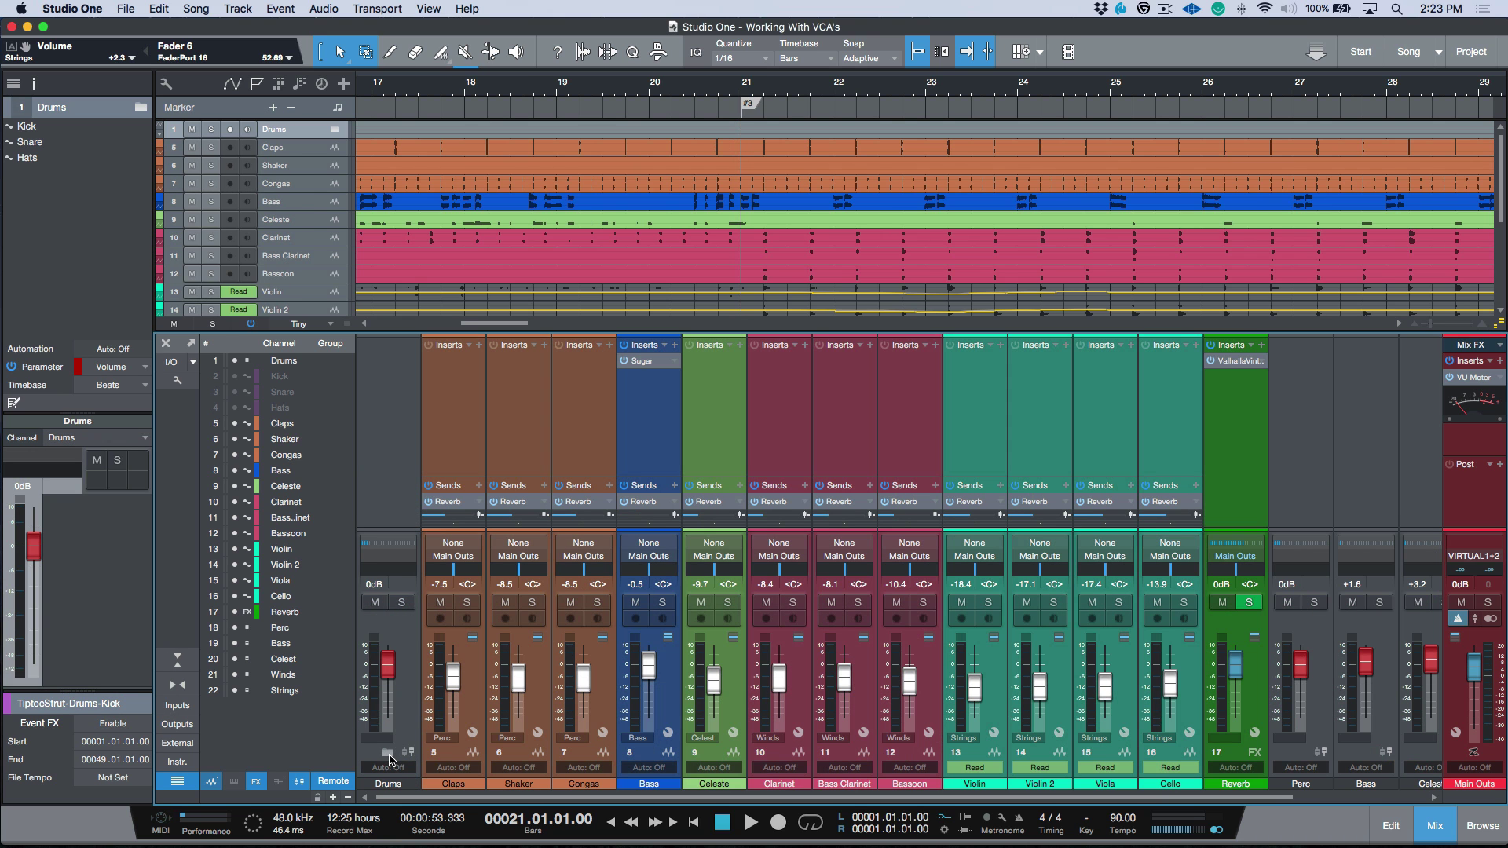
{"action": "left_click", "coordinate": [388, 756]}
{"action": "left_click", "coordinate": [389, 756]}
{"action": "left_click", "coordinate": [389, 756]}
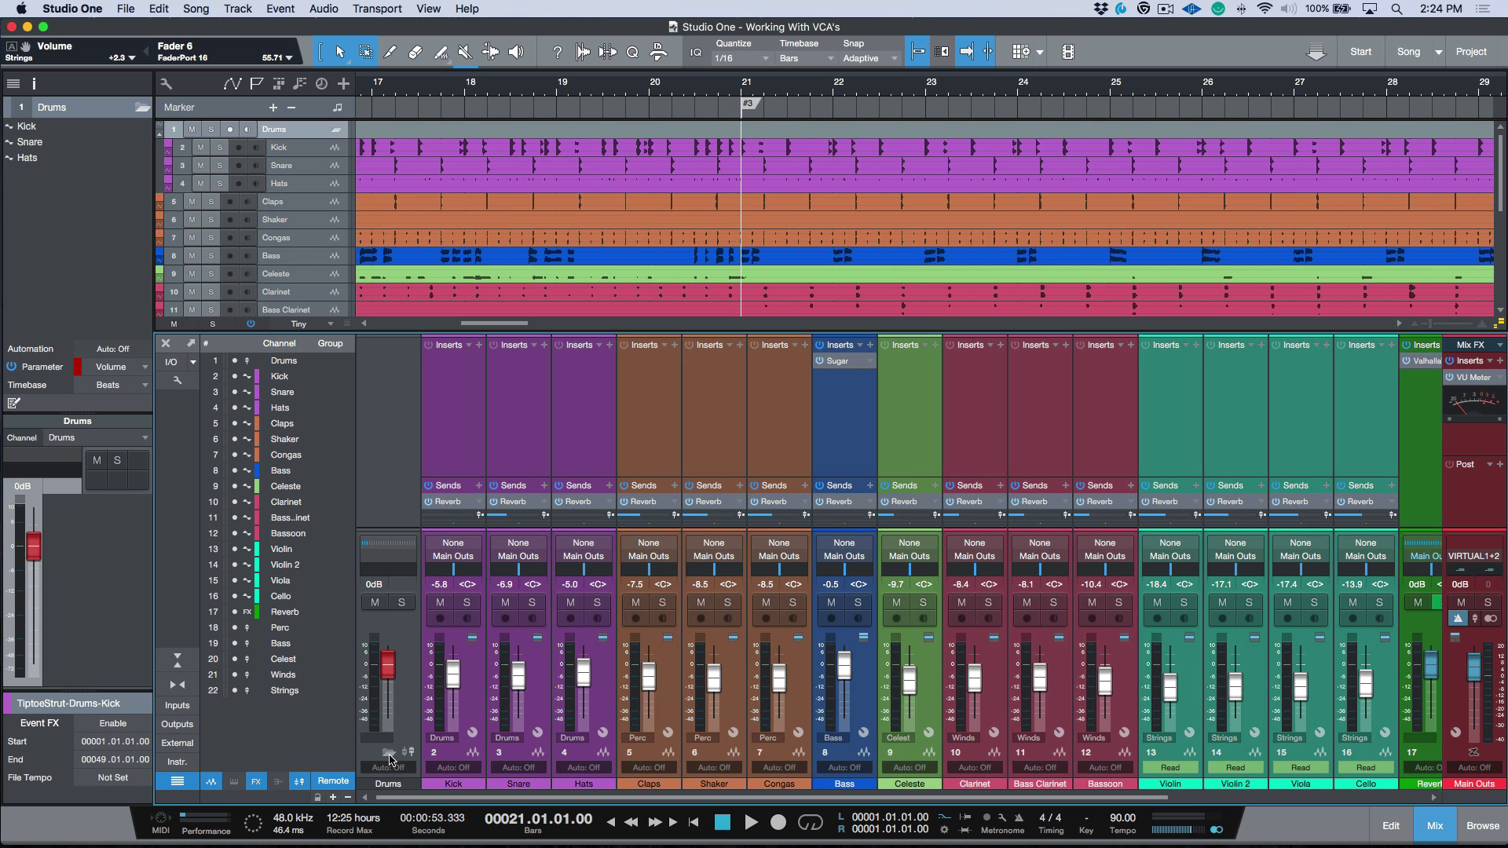
{"action": "left_click", "coordinate": [33, 83]}
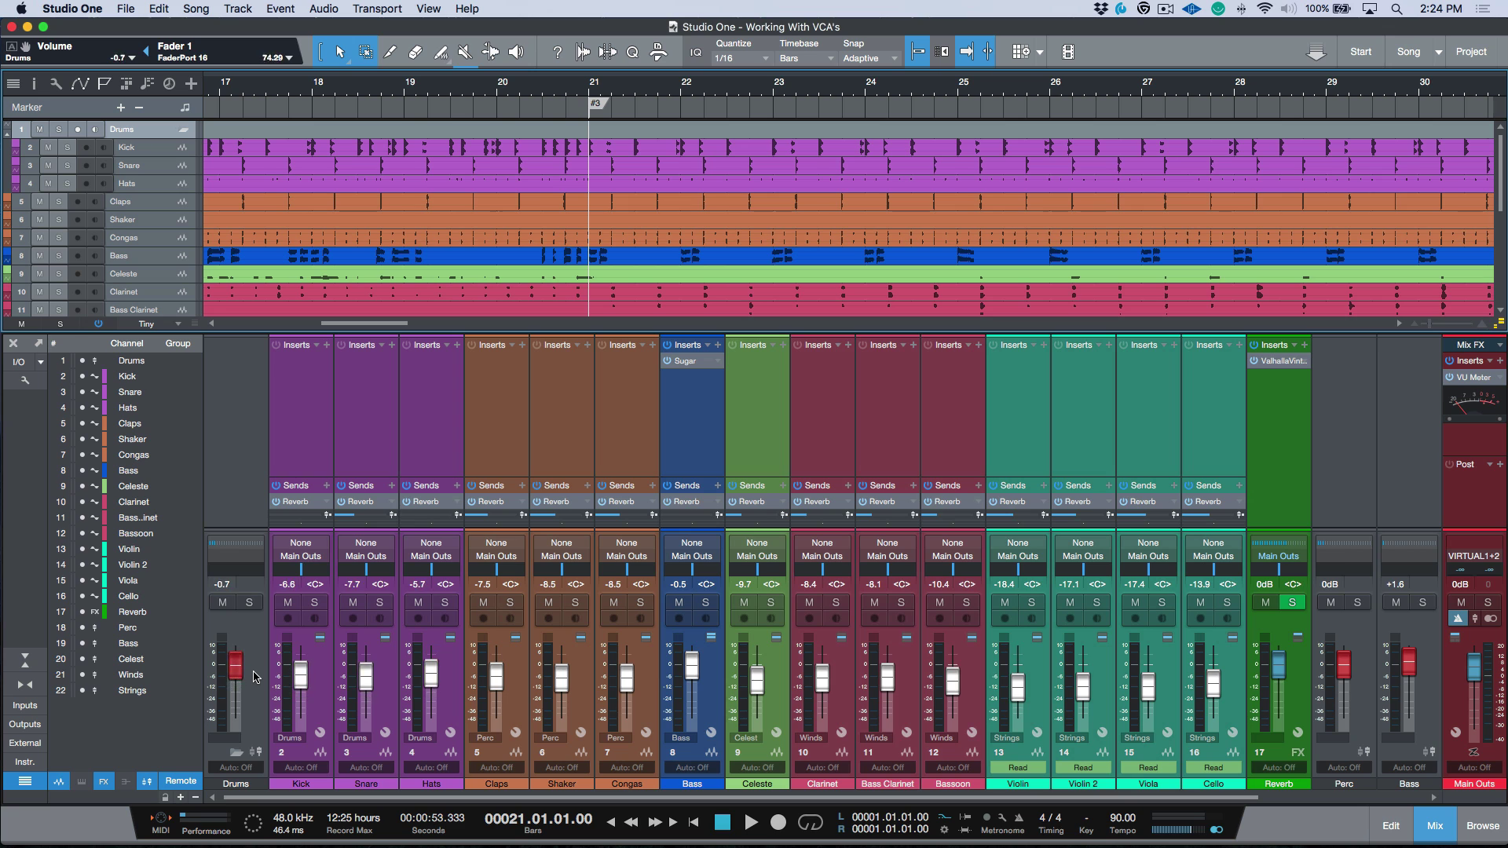
{"action": "left_click", "coordinate": [253, 752]}
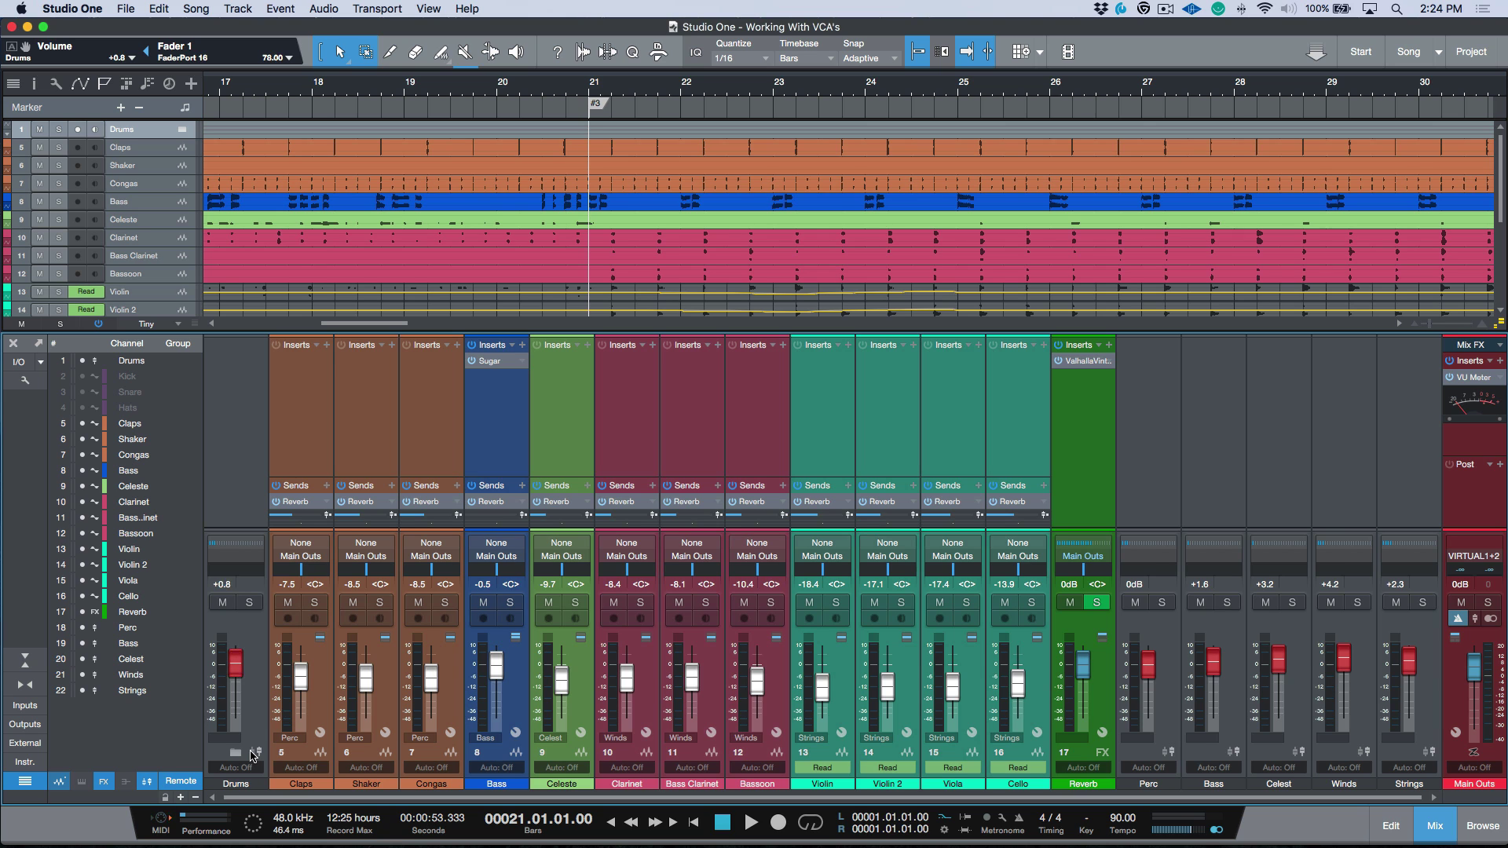
Create a new bus fed by the selected Kick, Snare and Hats channels.
{"action": "left_click", "coordinate": [253, 753]}
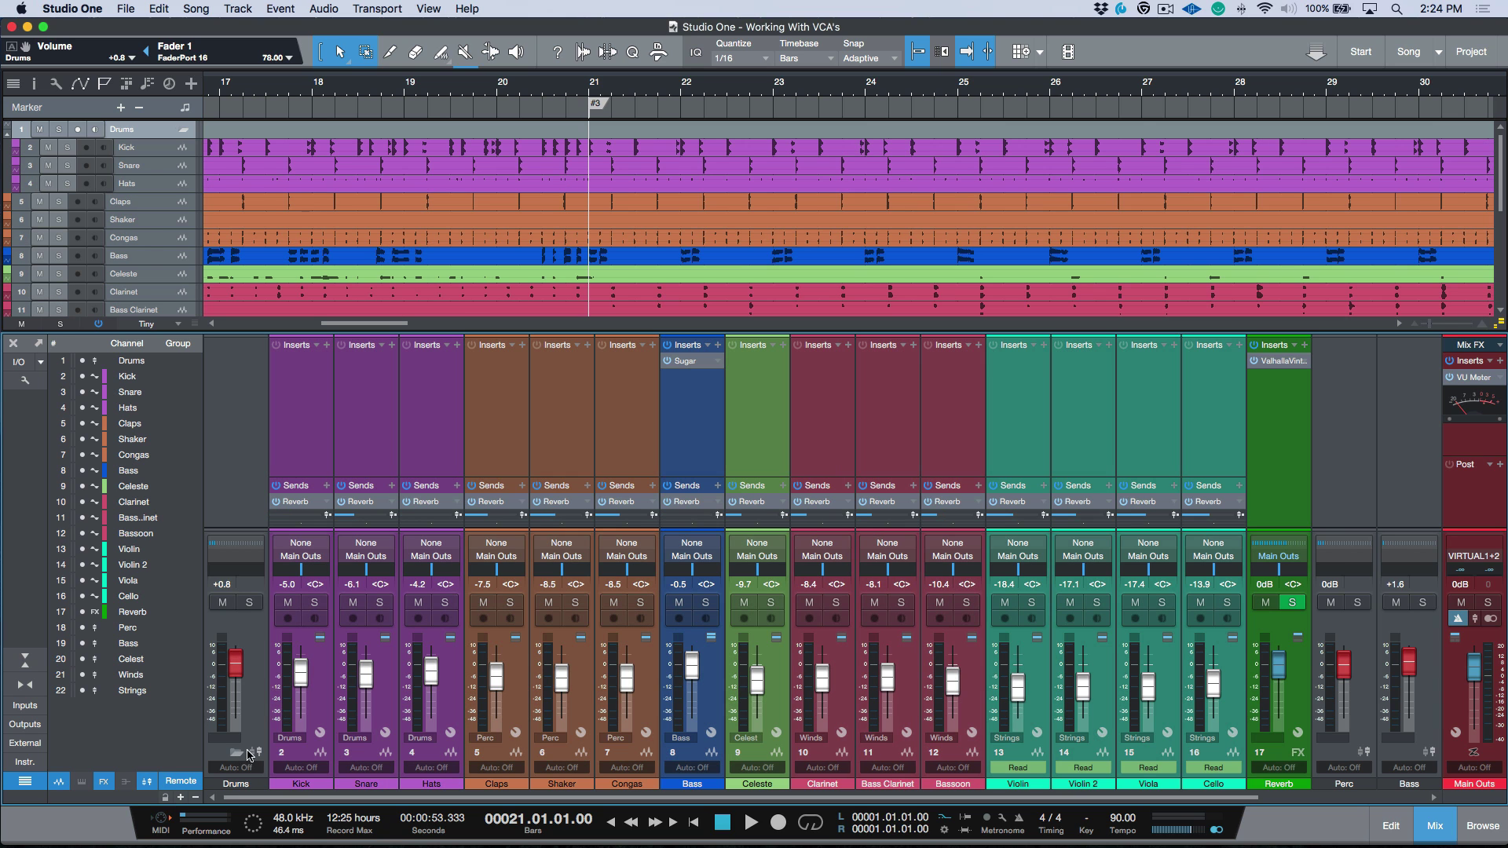
{"action": "left_click", "coordinate": [319, 703]}
{"action": "left_click", "coordinate": [452, 691], "text": "shift"}
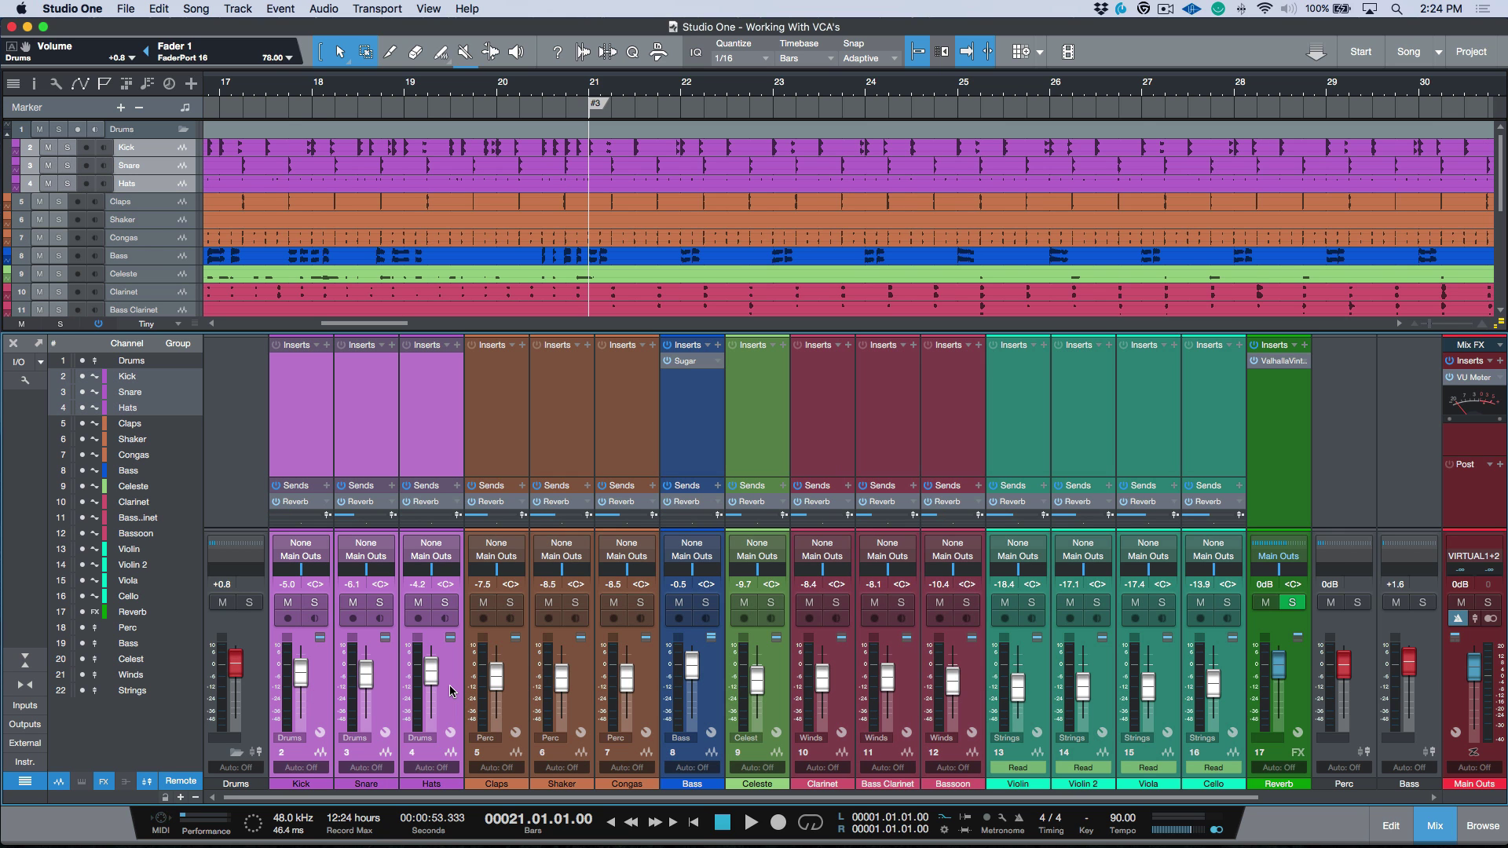
{"action": "right_click", "coordinate": [451, 692]}
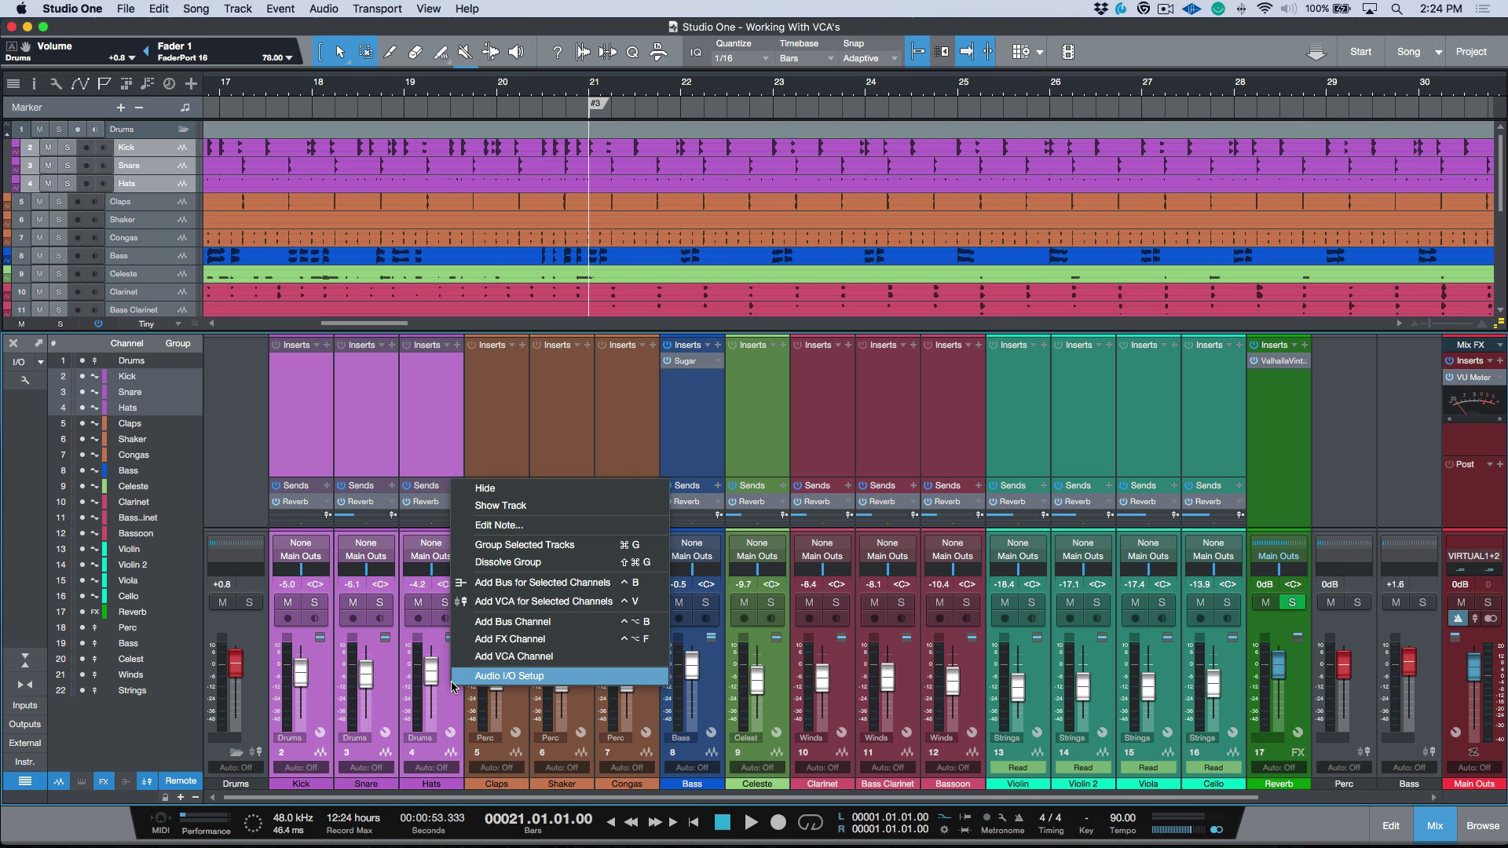
{"action": "left_click", "coordinate": [534, 582]}
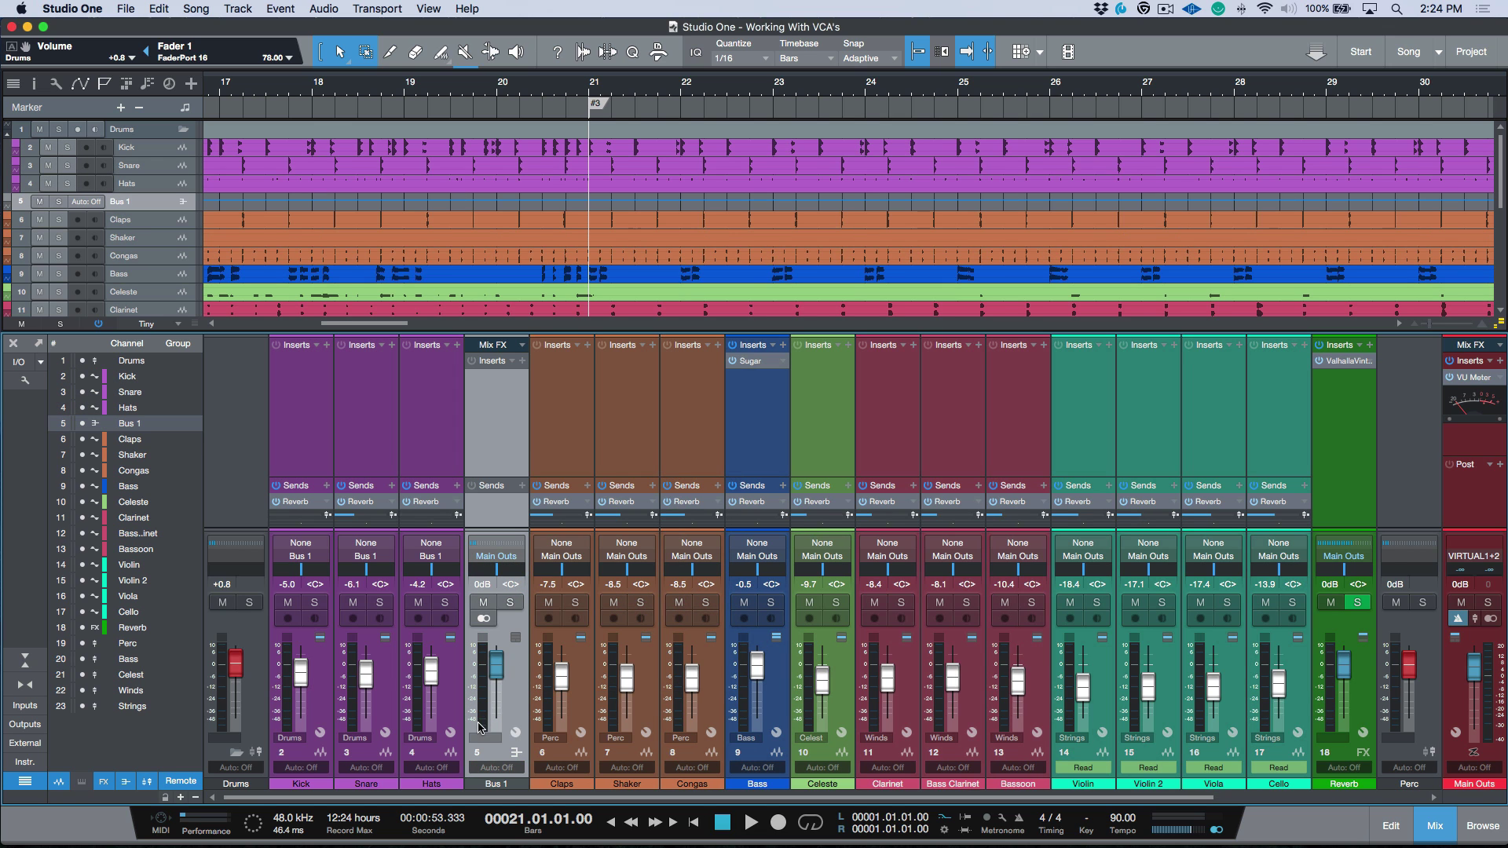
Rename Bus 1 to <DRUMS> and collapse the Drums folder.
{"action": "double_click", "coordinate": [498, 784]}
{"action": "key", "text": "BackSpace"}
{"action": "type", "text": "<DRUMS"}
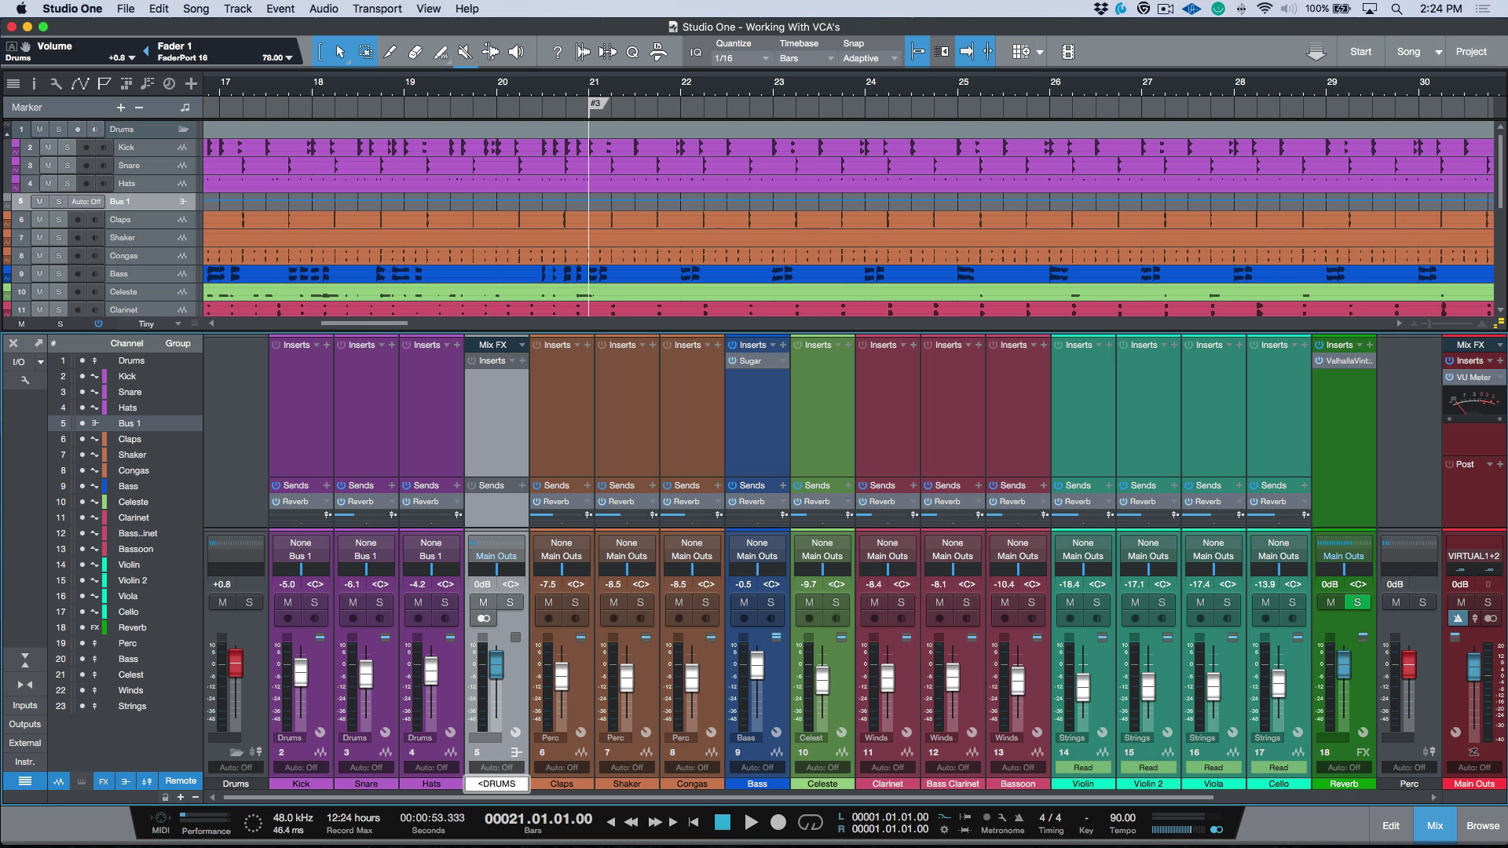
{"action": "type", "text": ">"}
{"action": "key", "text": "Return"}
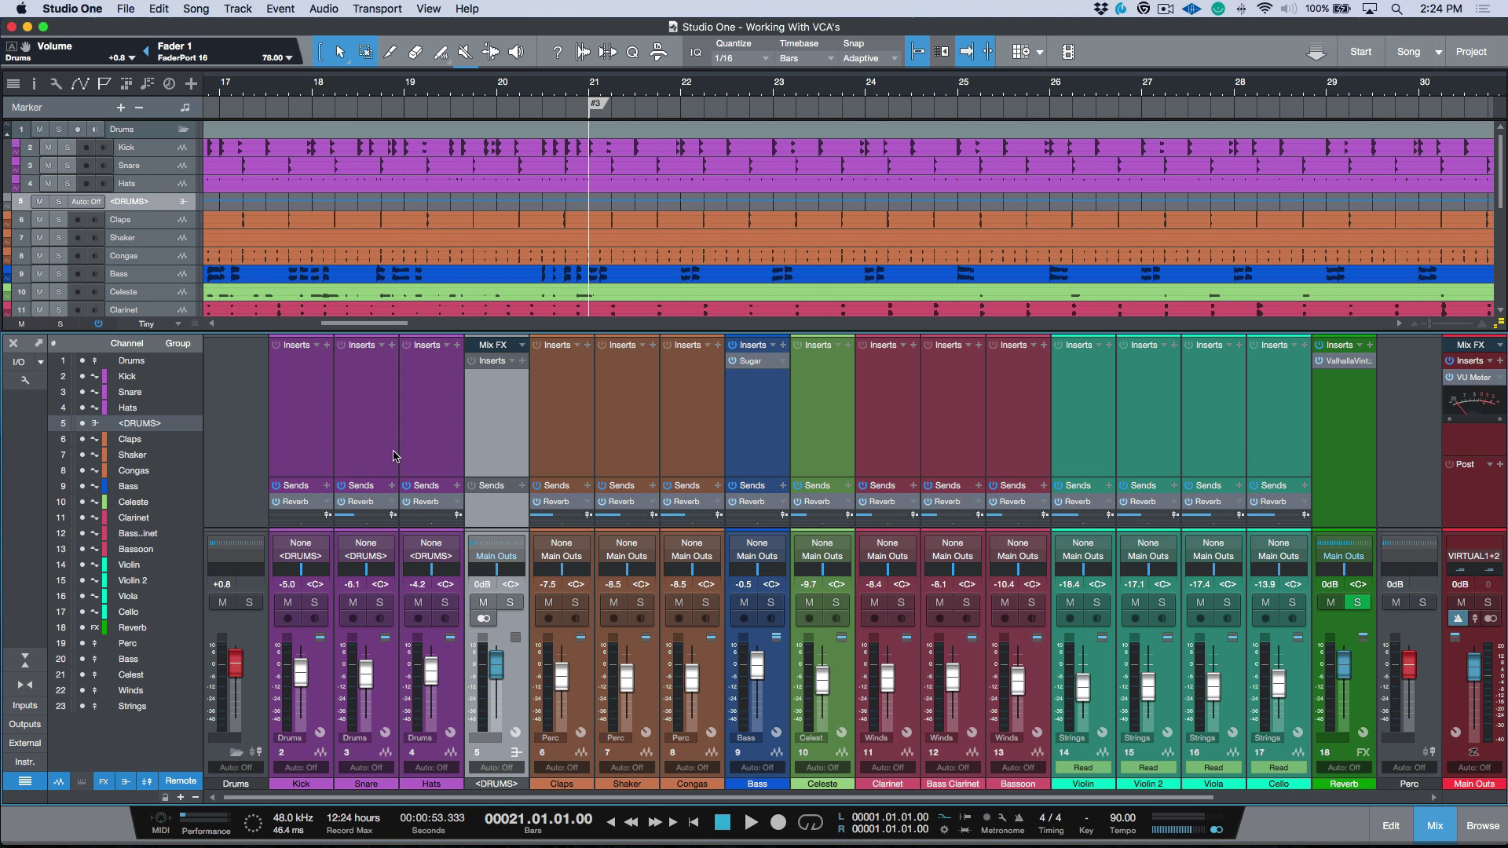
{"action": "left_click", "coordinate": [236, 752]}
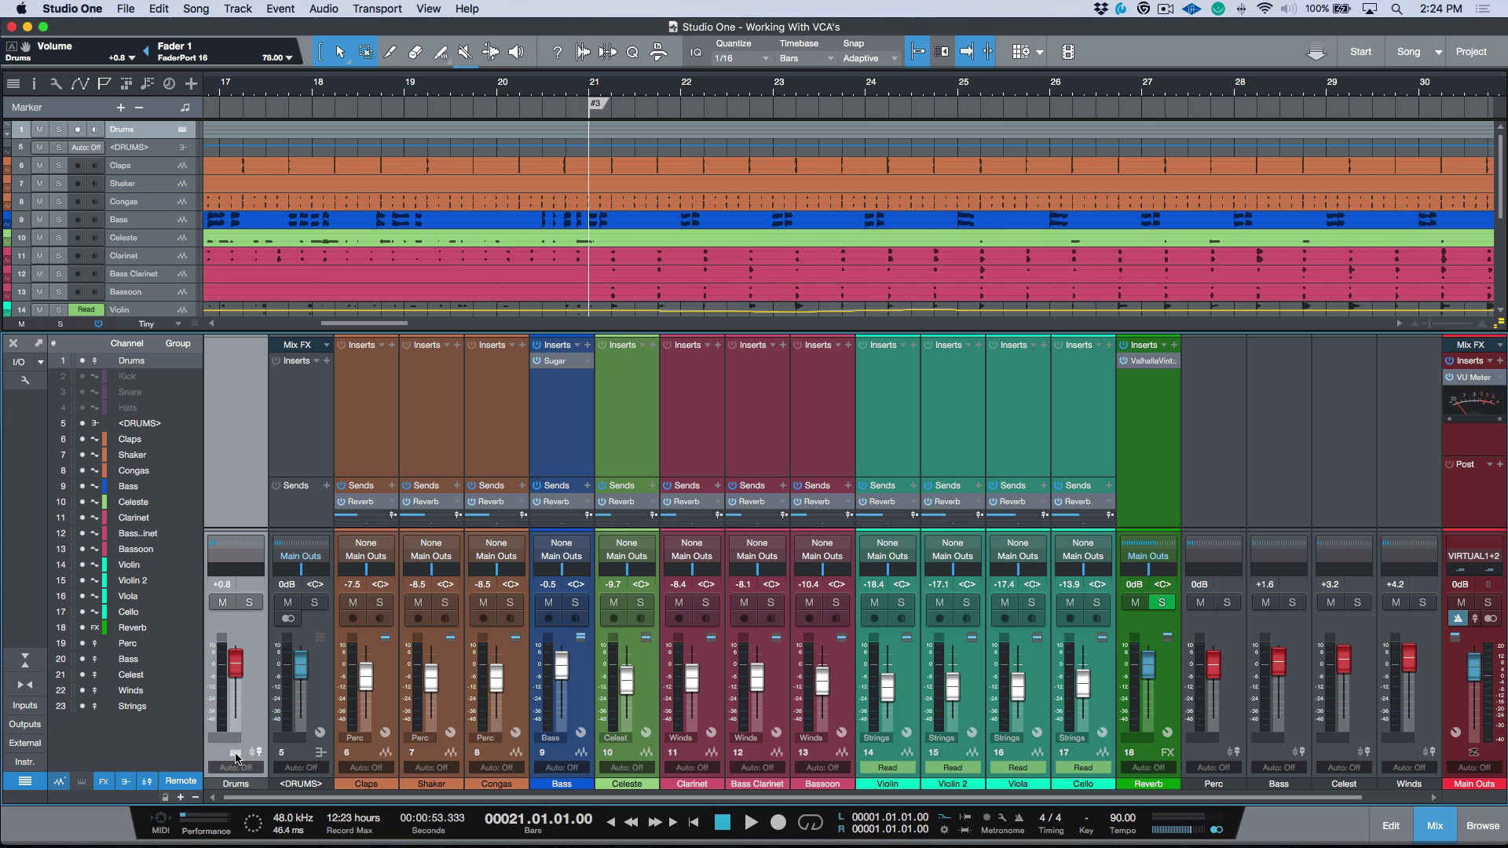
Raise the Drums VCA fader to about +6.9 dB, then select the <DRUMS> bus.
{"action": "left_click", "coordinate": [236, 754]}
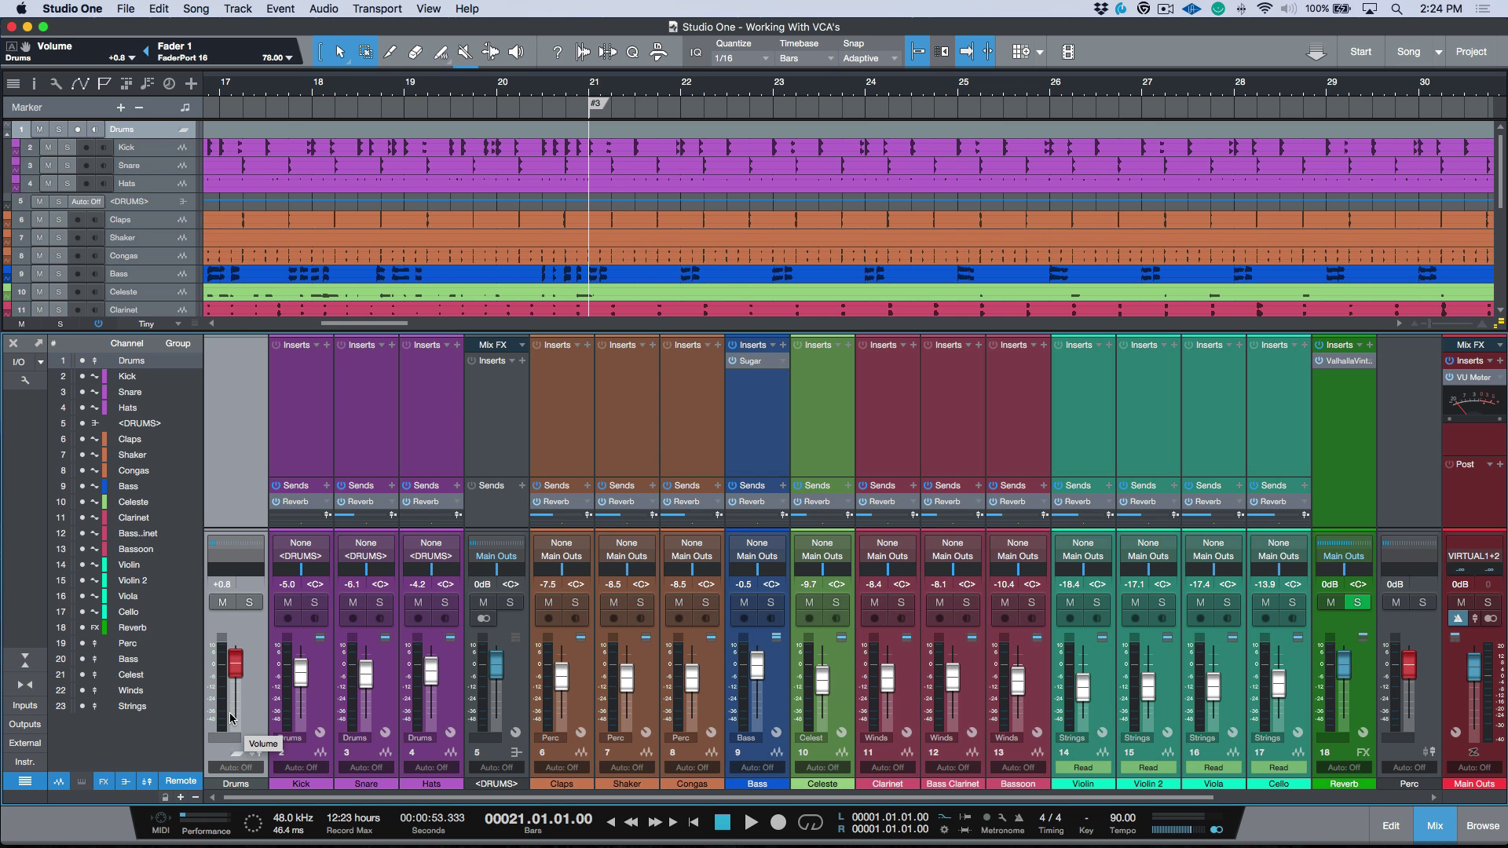
{"action": "left_click_drag", "start_coordinate": [230, 717], "coordinate": [278, 691]}
{"action": "left_click", "coordinate": [487, 388]}
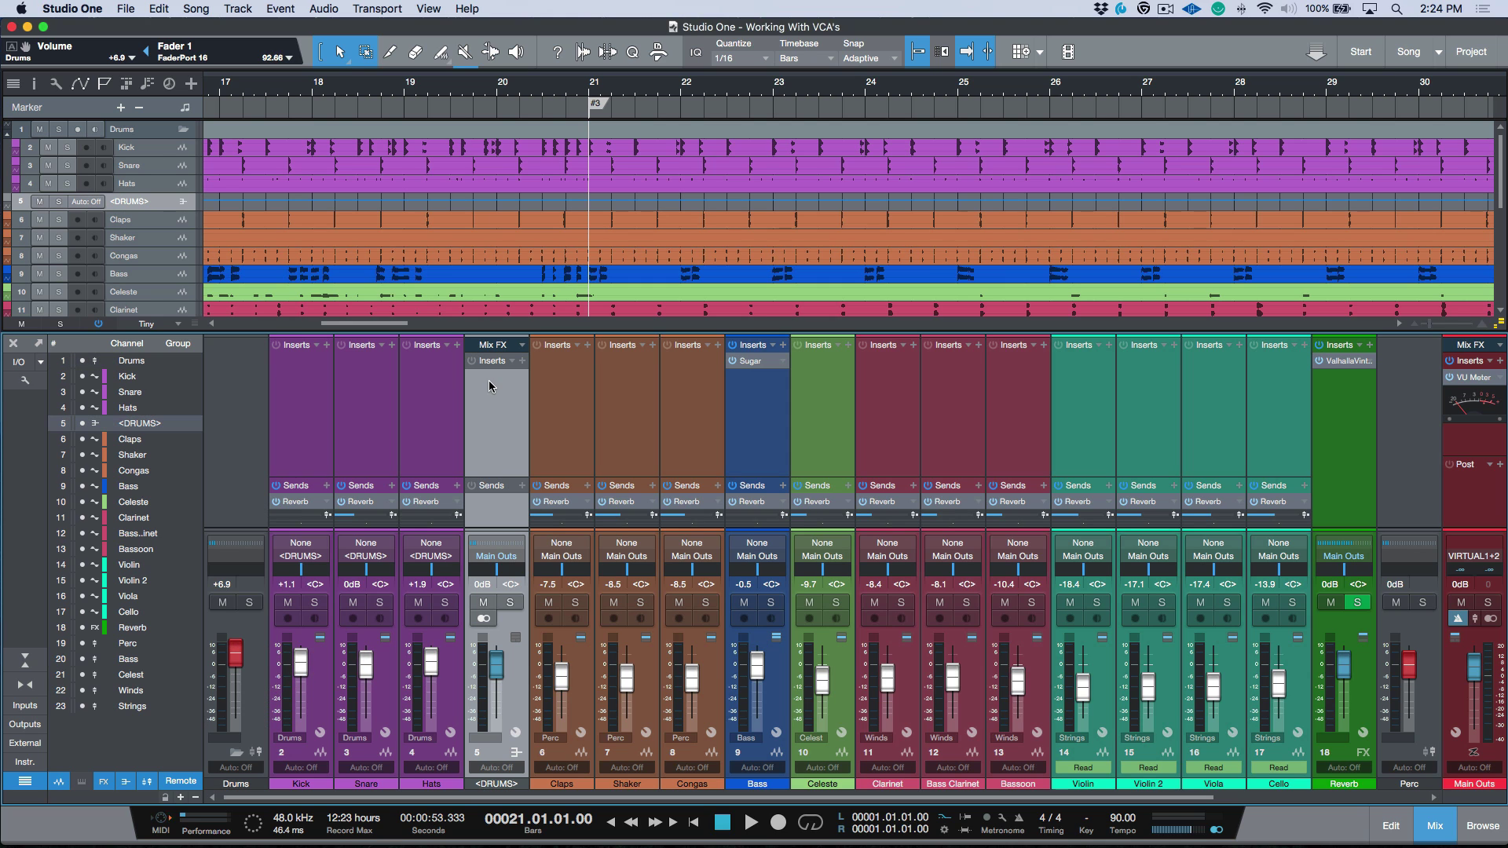